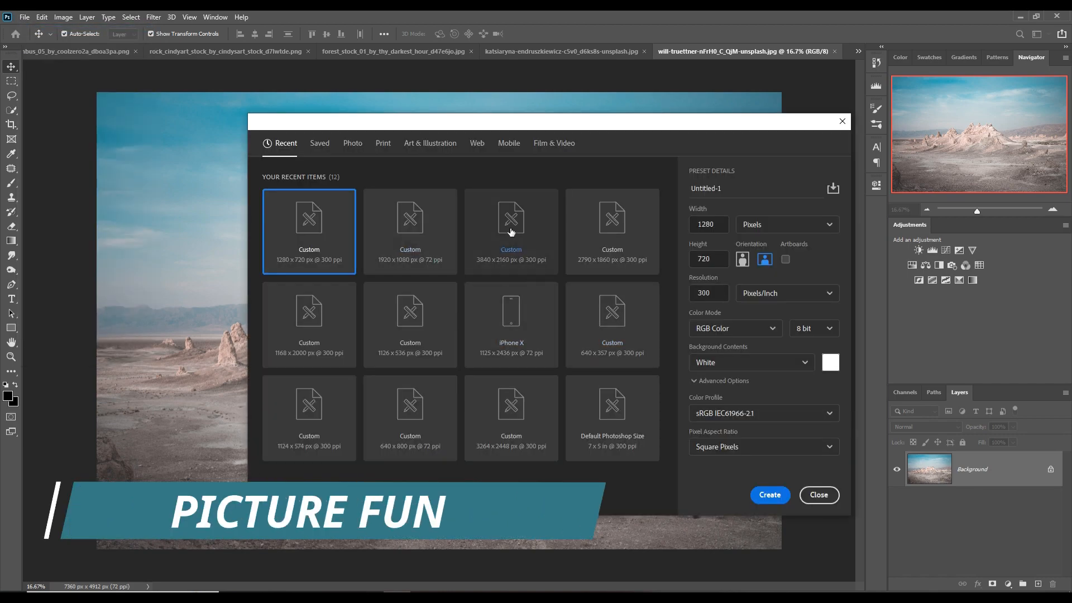
Create a new 3840 x 2160 px document at 300 ppi with a white background
click(511, 233)
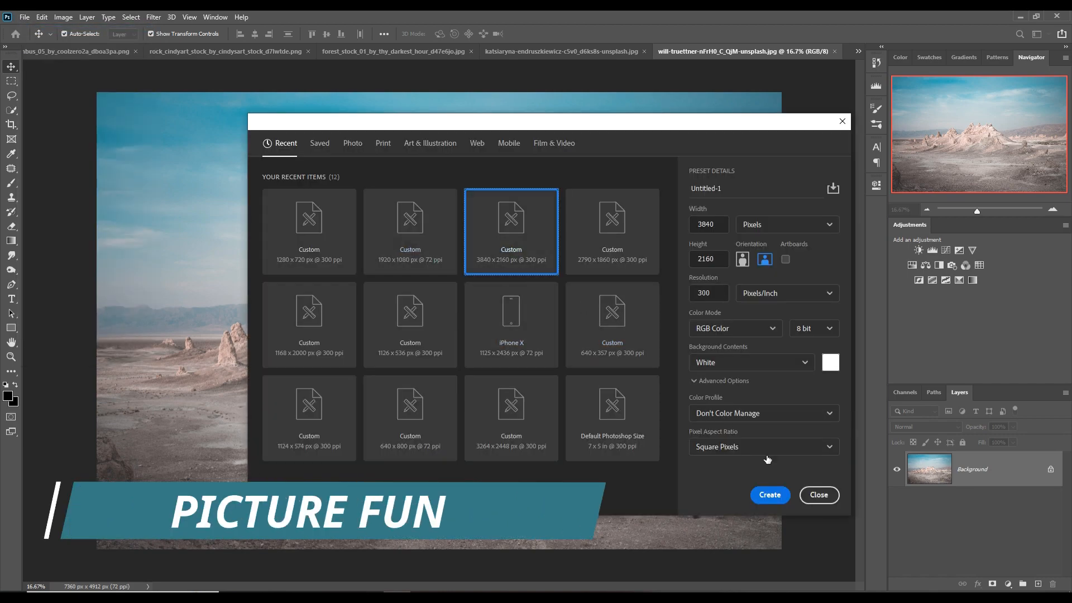
click(769, 495)
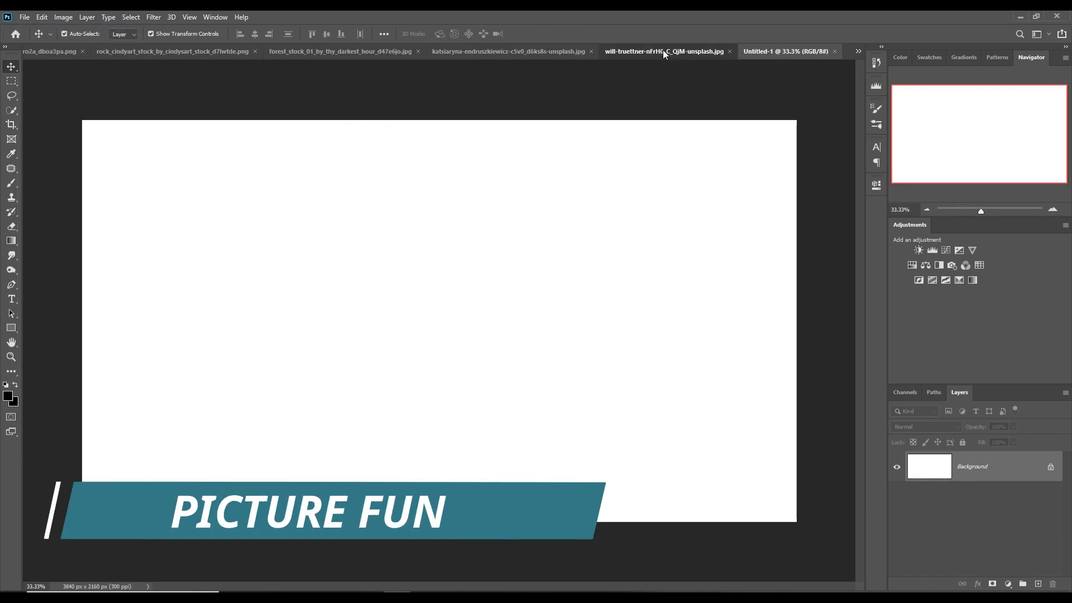
Make a rectangular selection of the full-width sky above the peaks in the blue-sky rocky desert photo
click(662, 50)
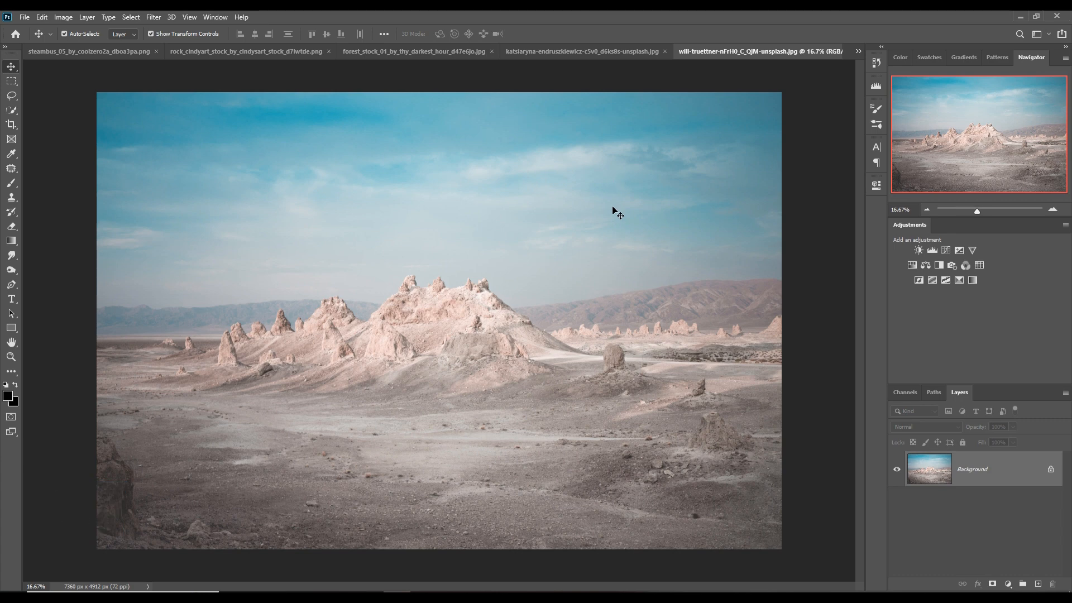
click(11, 81)
drag(94, 89, 790, 278)
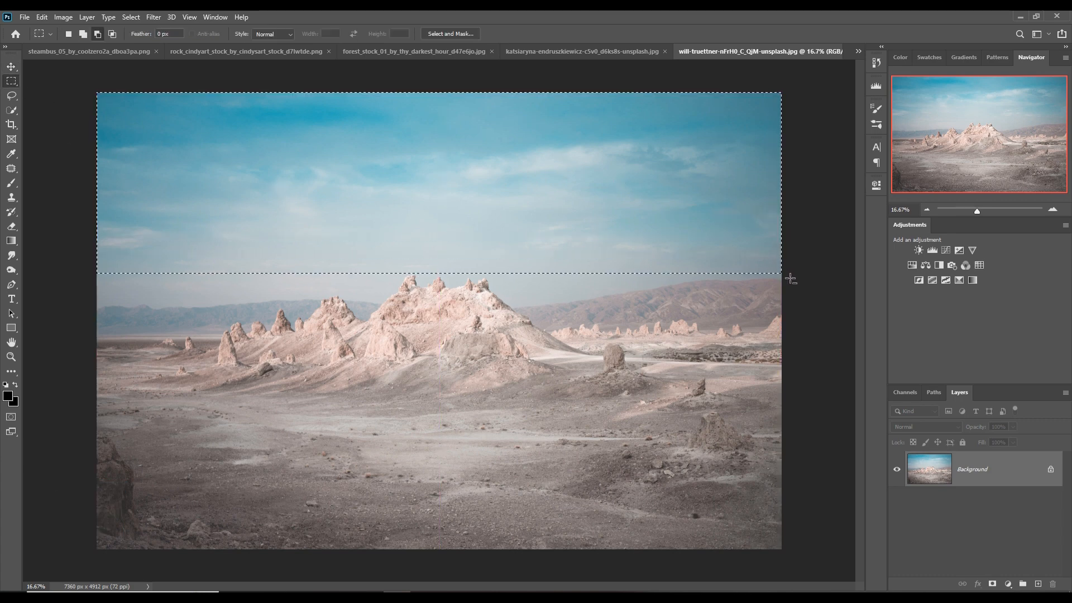
Copy the selected sky into the Untitled-1 document and get the source photo's window out of the way
click(11, 66)
drag(698, 52, 705, 90)
drag(813, 161, 492, 209)
drag(899, 88, 346, 195)
click(762, 196)
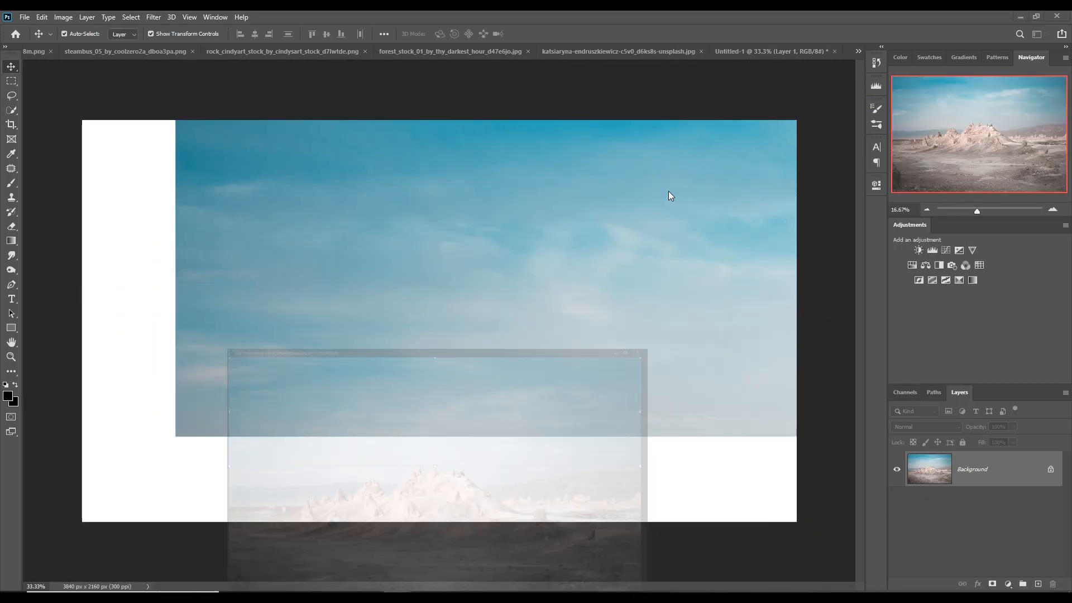
Align the sky with the canvas's upper corners and stretch it to about 52.17% width and 80.15% height, spanning the full canvas width
drag(620, 175, 477, 209)
drag(713, 119, 716, 285)
drag(626, 343, 350, 181)
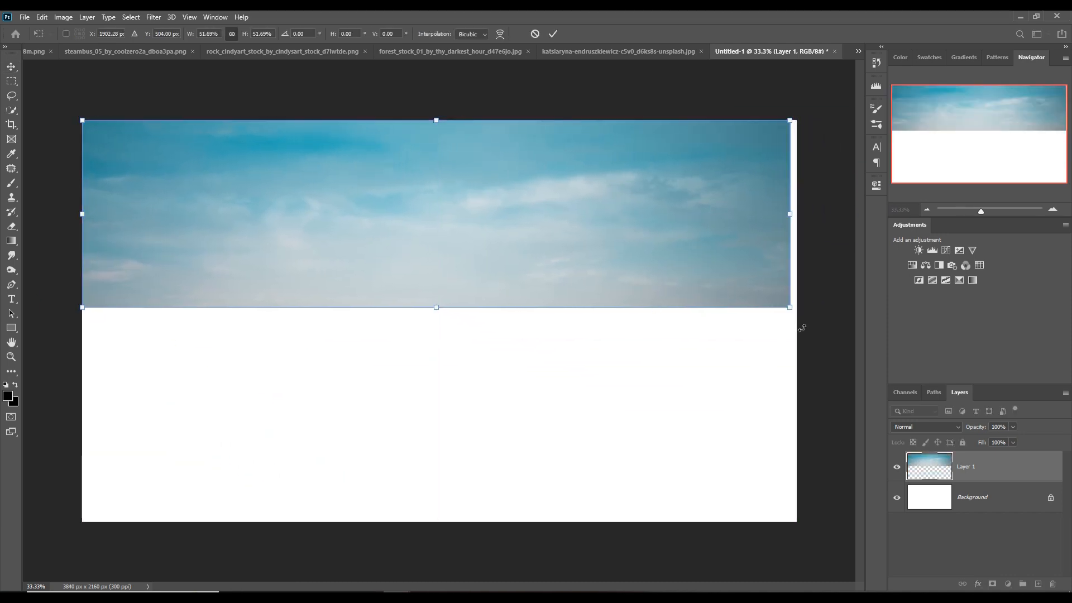
drag(795, 315, 804, 416)
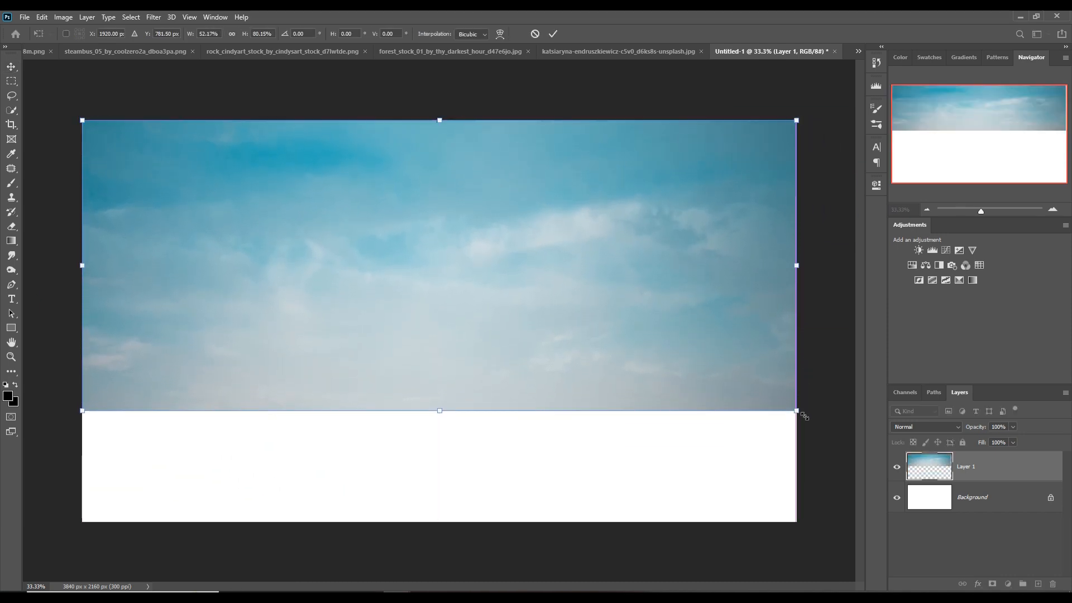
key(Return)
Look through the open stock images and bring up the brown sand dunes photo
click(859, 51)
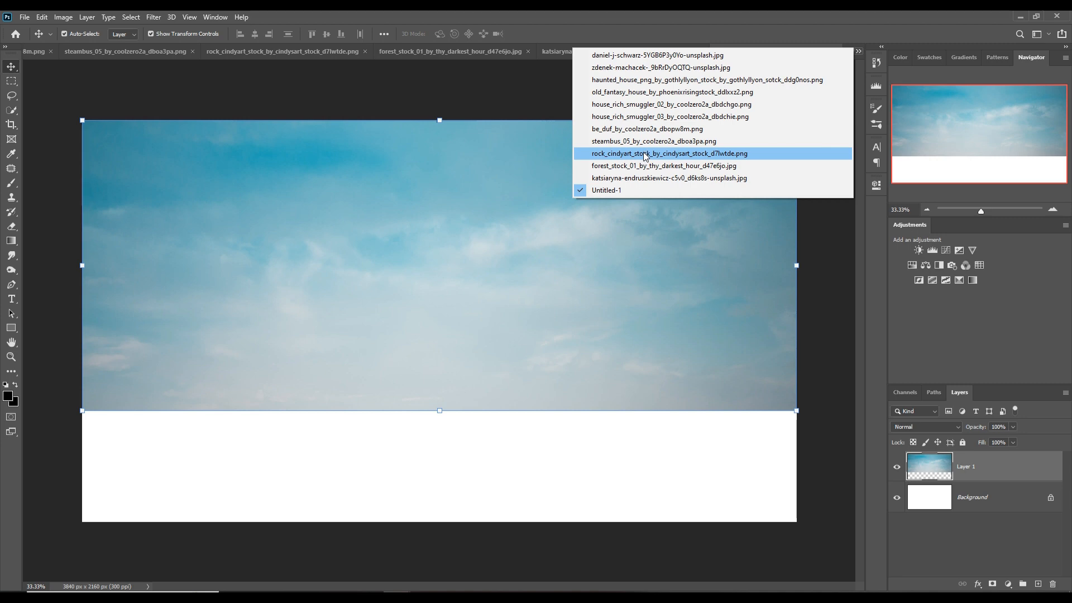
click(642, 129)
click(859, 51)
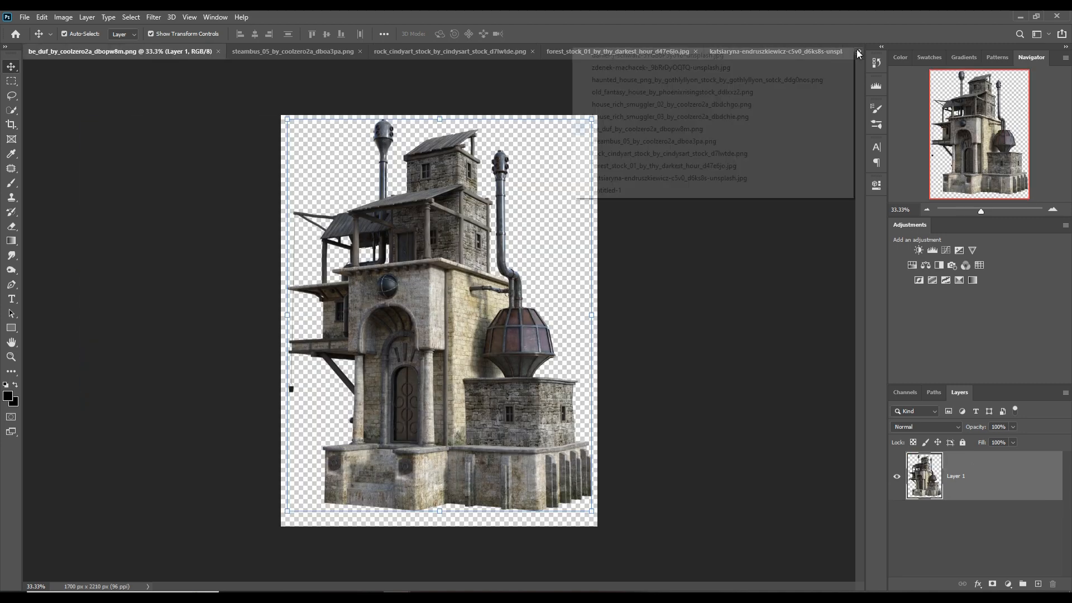
click(675, 140)
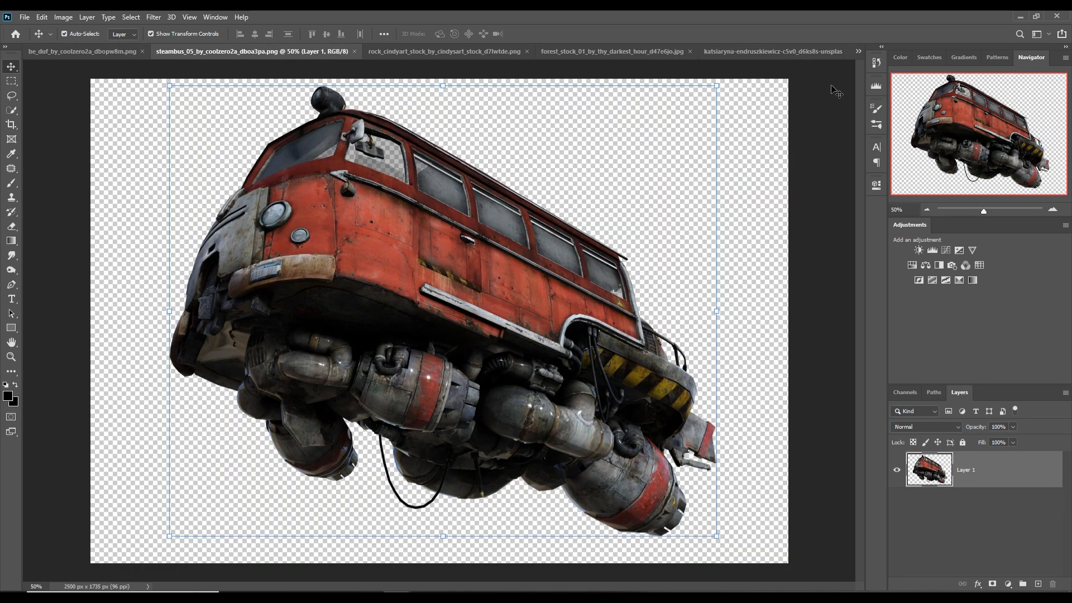
click(858, 51)
click(675, 176)
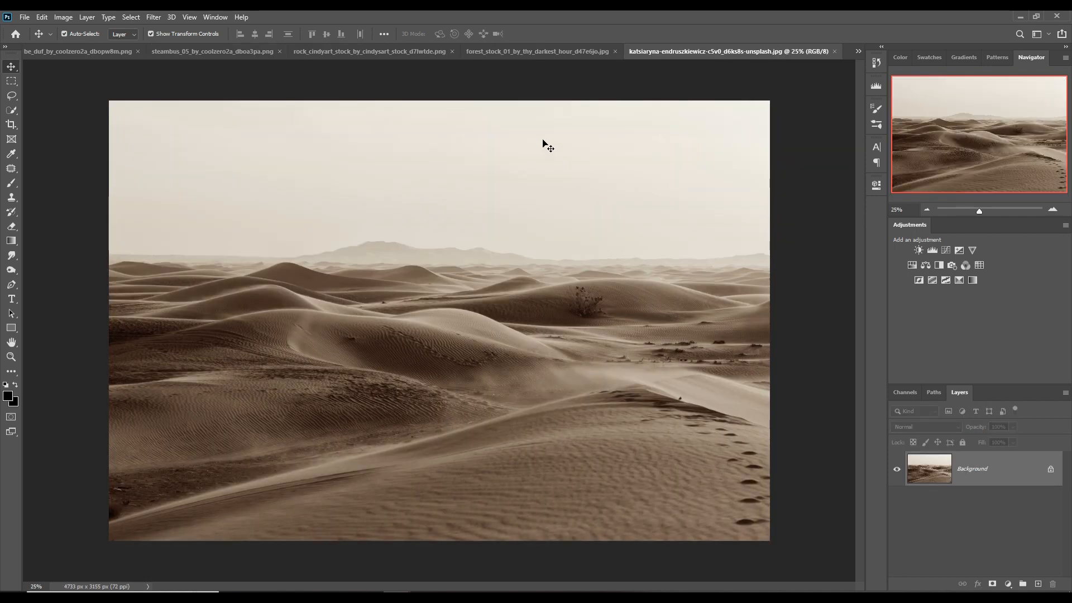
Float the dunes photo in its own window, copy it into Untitled-1 as a new layer, and minimize the photo
drag(668, 52, 654, 136)
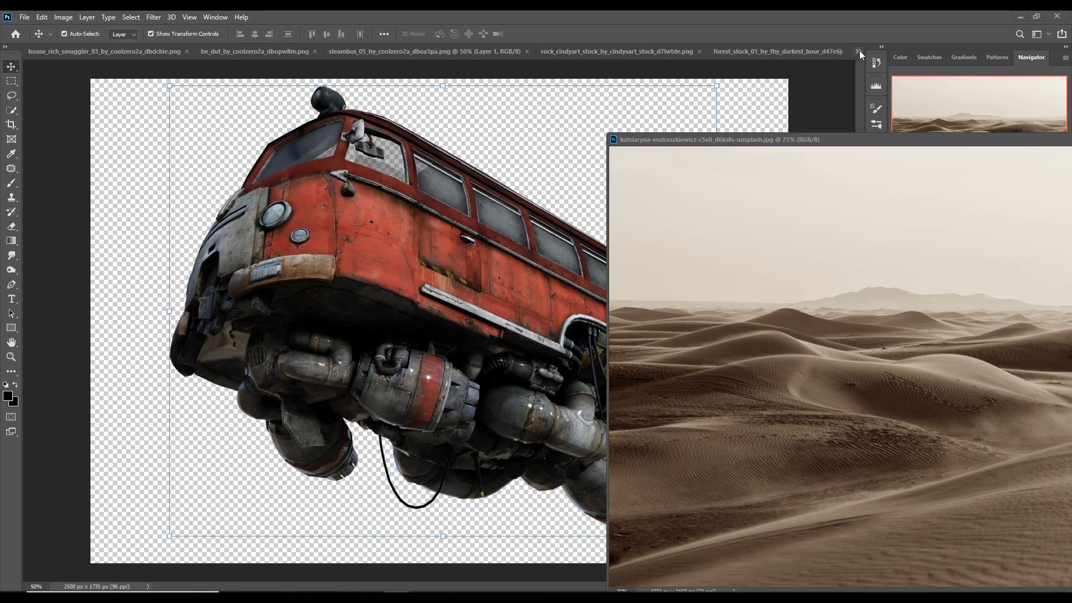
click(859, 51)
click(669, 175)
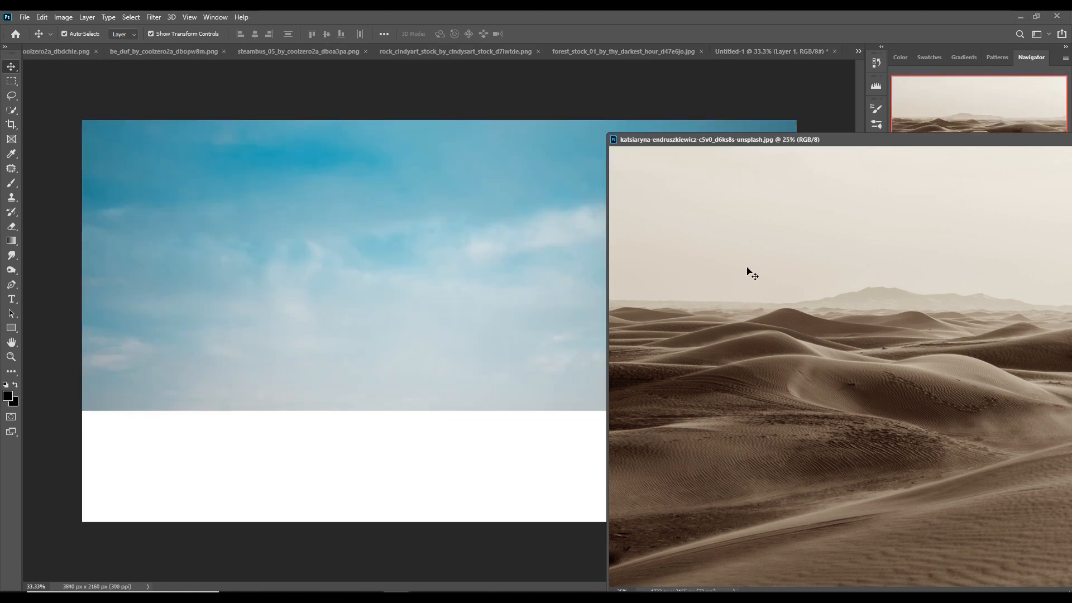
drag(747, 268, 530, 325)
drag(956, 141, 441, 218)
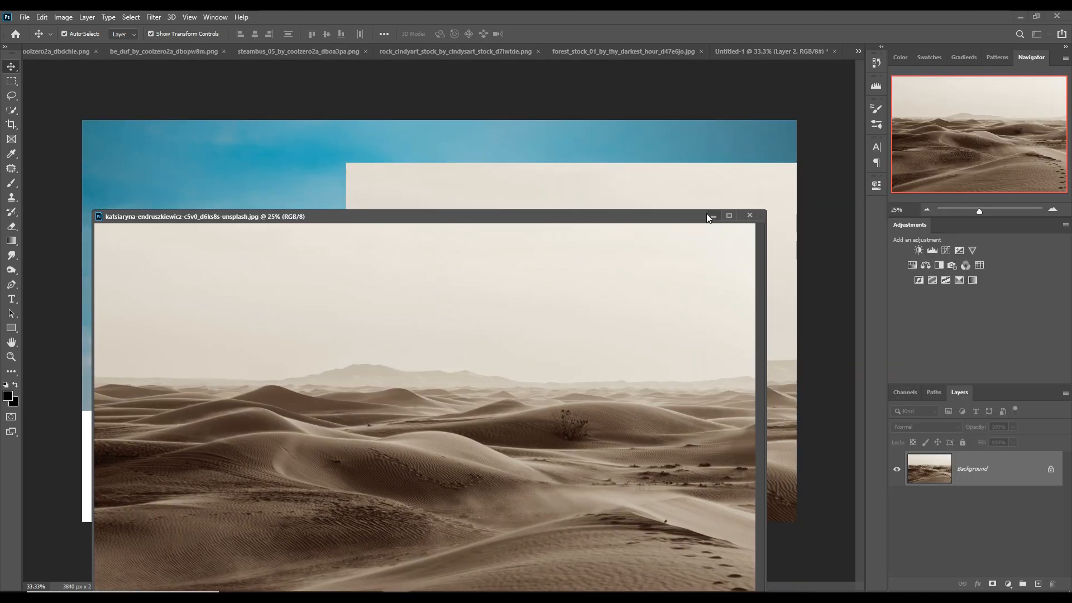
click(709, 216)
Scale the dunes layer to about 60.63% height, place it over the lower canvas, and stretch it to the full canvas width
drag(688, 201, 530, 170)
drag(427, 172, 394, 219)
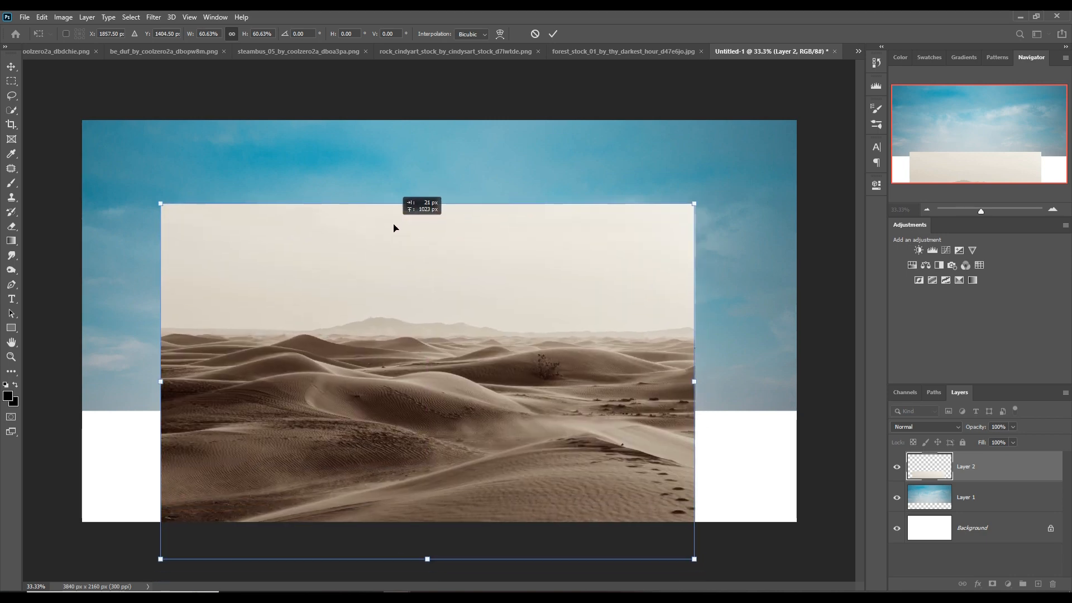
drag(697, 385, 800, 385)
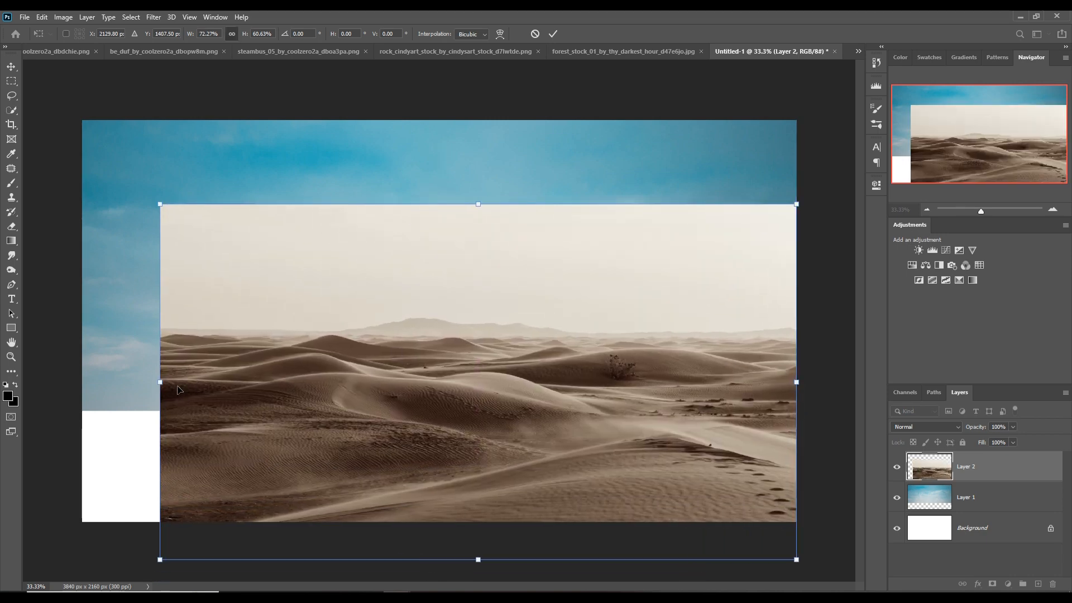
drag(160, 382, 83, 382)
click(553, 34)
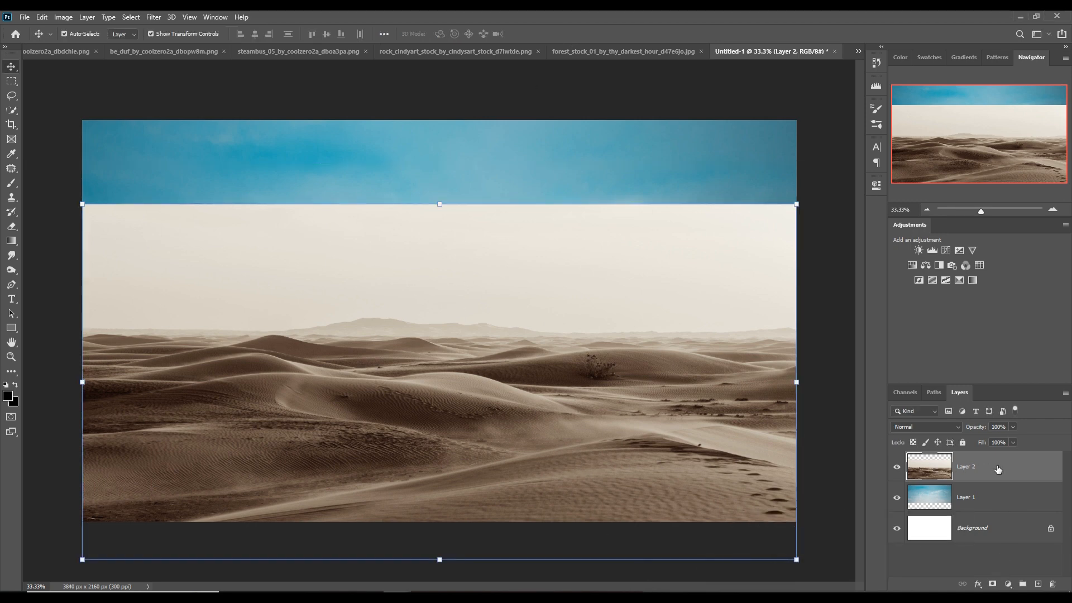
Add a Hue/Saturation adjustment above the sky layer with about -75 saturation and -3 lightness, shifting the hue until the sky turns brownish grey
click(598, 175)
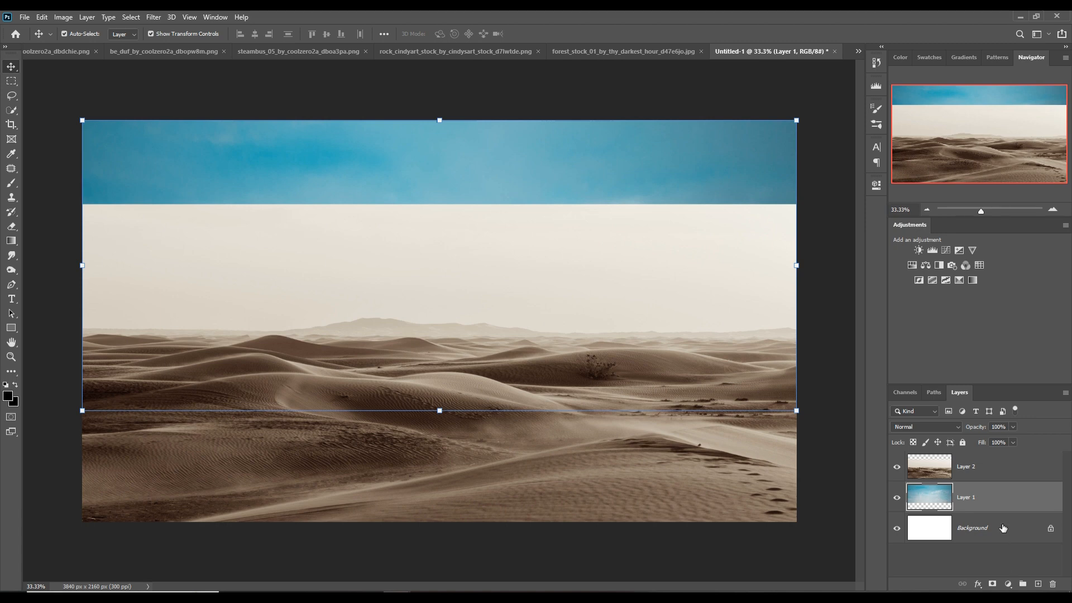
click(1011, 585)
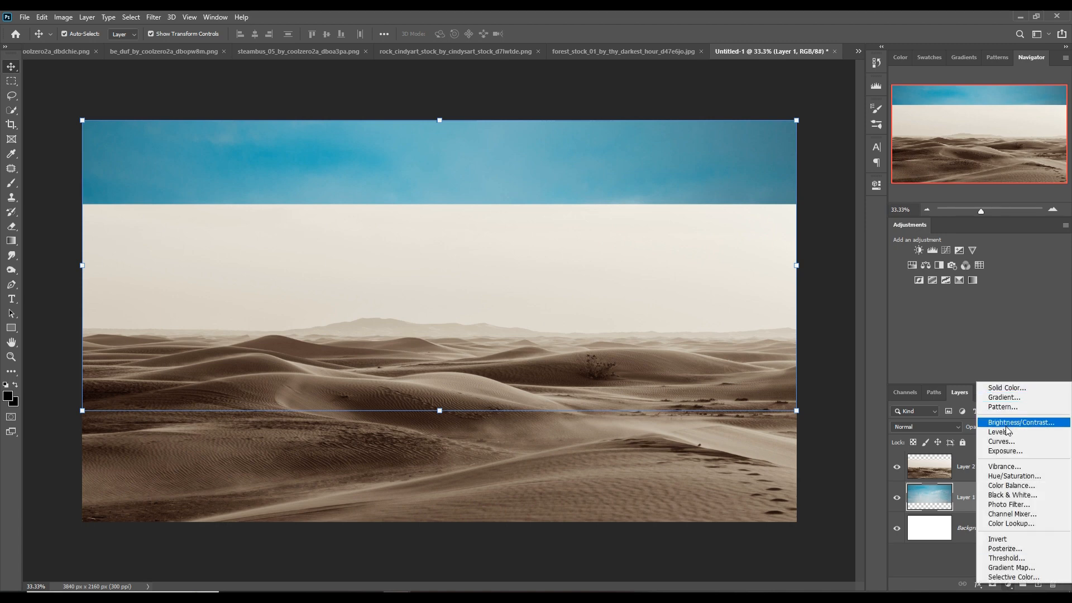
click(1013, 476)
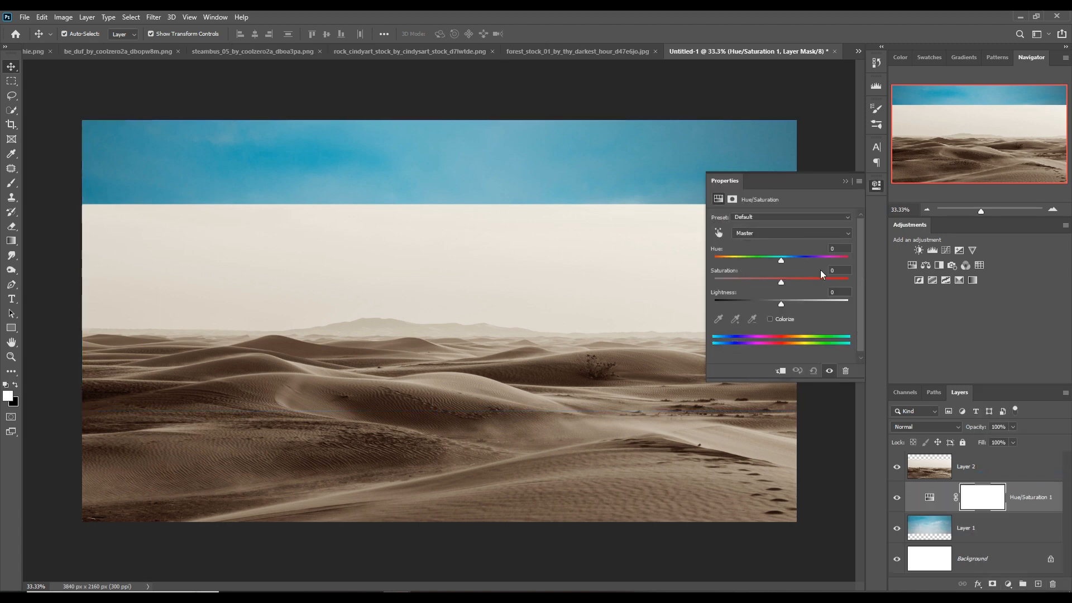
drag(782, 260, 730, 285)
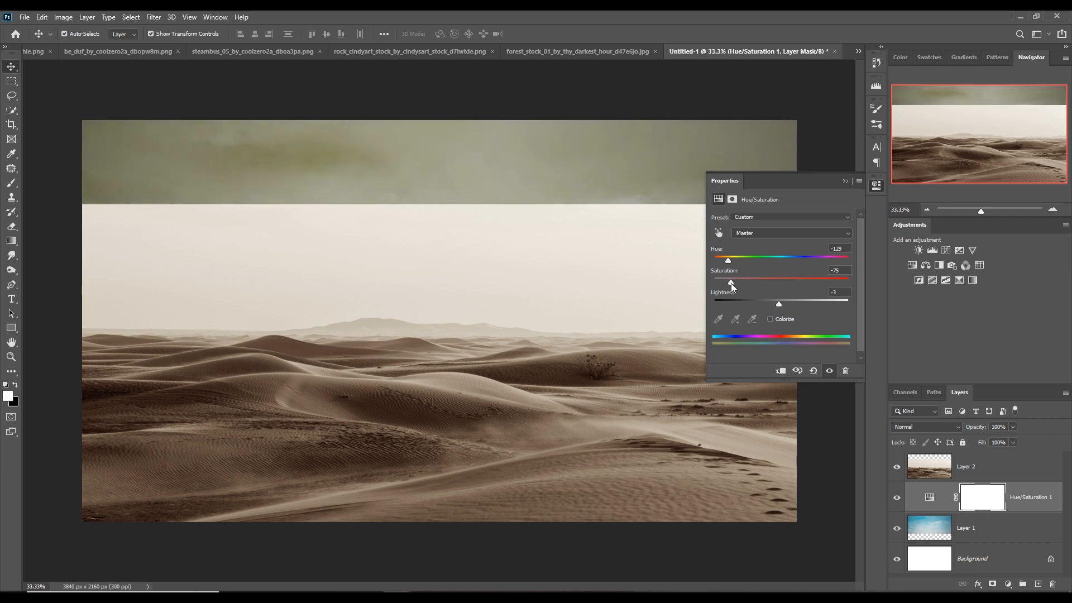
drag(728, 258, 722, 259)
click(876, 184)
Add a layer mask to the dunes layer, undoing the extra mask put on the Hue/Saturation adjustment
click(997, 584)
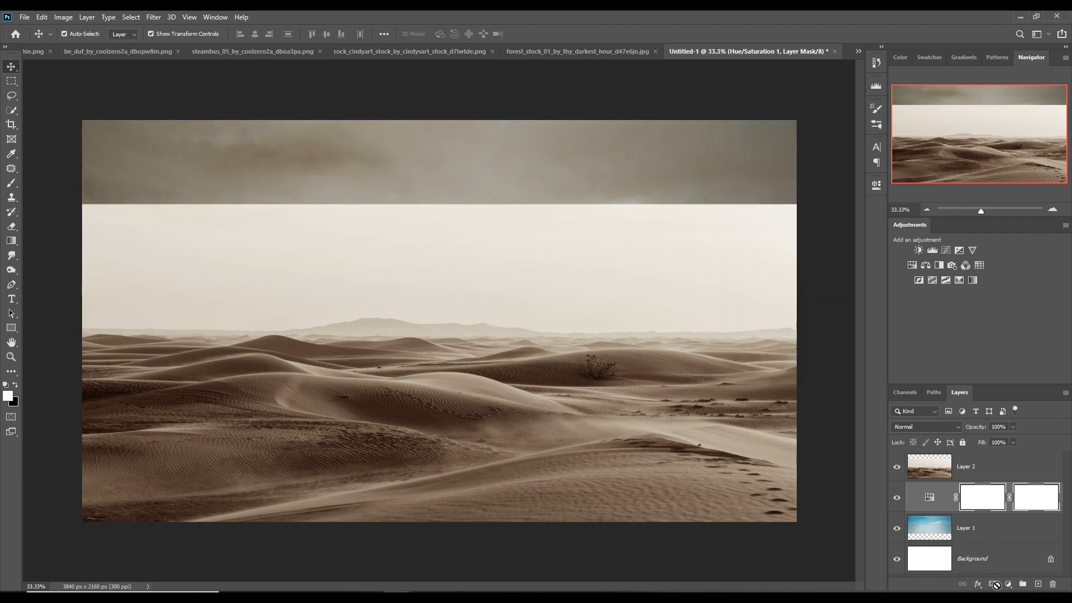
key(ctrl+z)
click(996, 473)
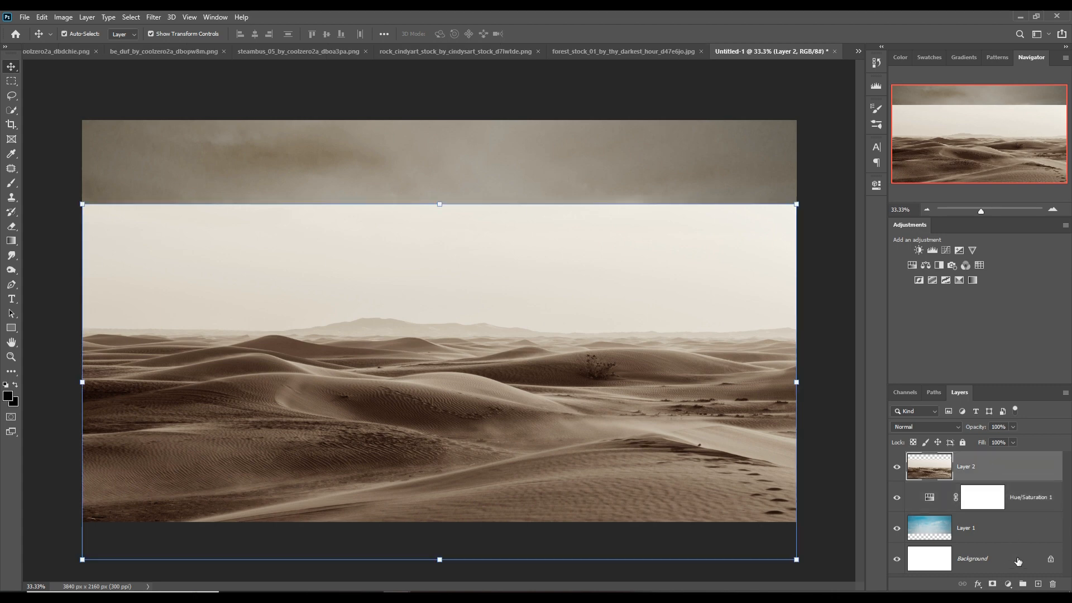
click(1000, 588)
Mask out the pale sky of the dunes layer with a soft black brush at 100% opacity and size 600
click(11, 183)
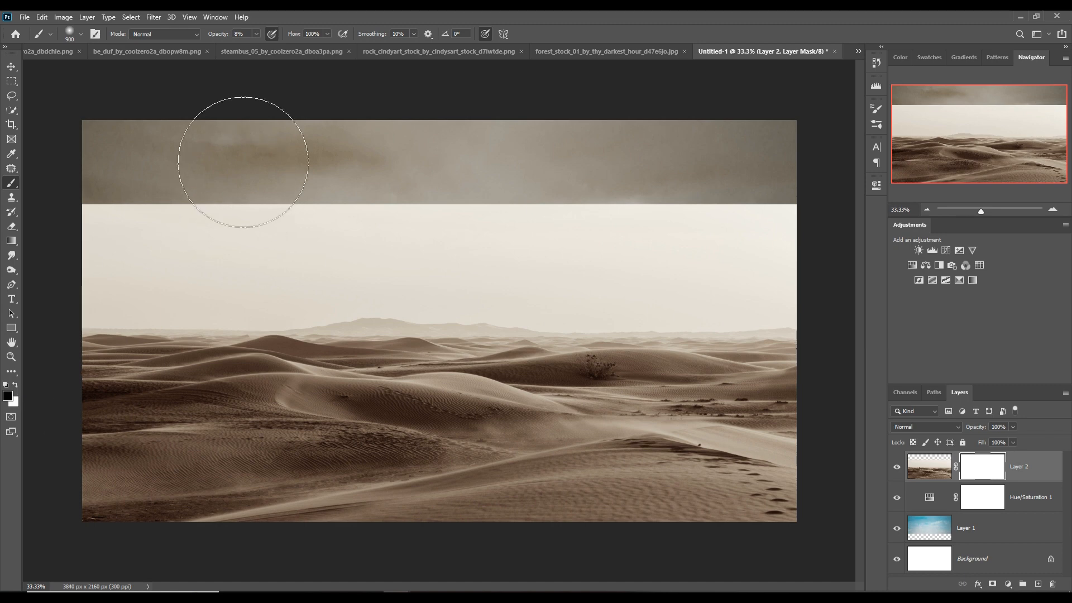
click(257, 34)
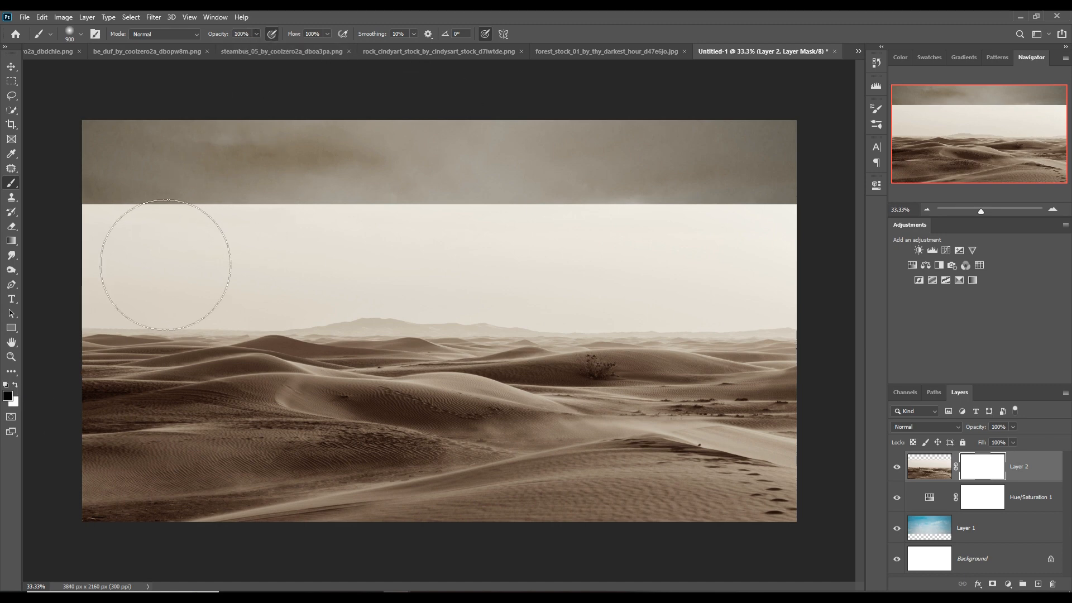
key(bracketleft)
key(bracketleft)
key(bracketleft)
mouse_move(166, 265)
mouse_down()
mouse_move(471, 239)
mouse_move(209, 220)
mouse_move(807, 287)
mouse_move(447, 276)
mouse_move(203, 299)
mouse_move(106, 295)
mouse_move(509, 281)
mouse_up()
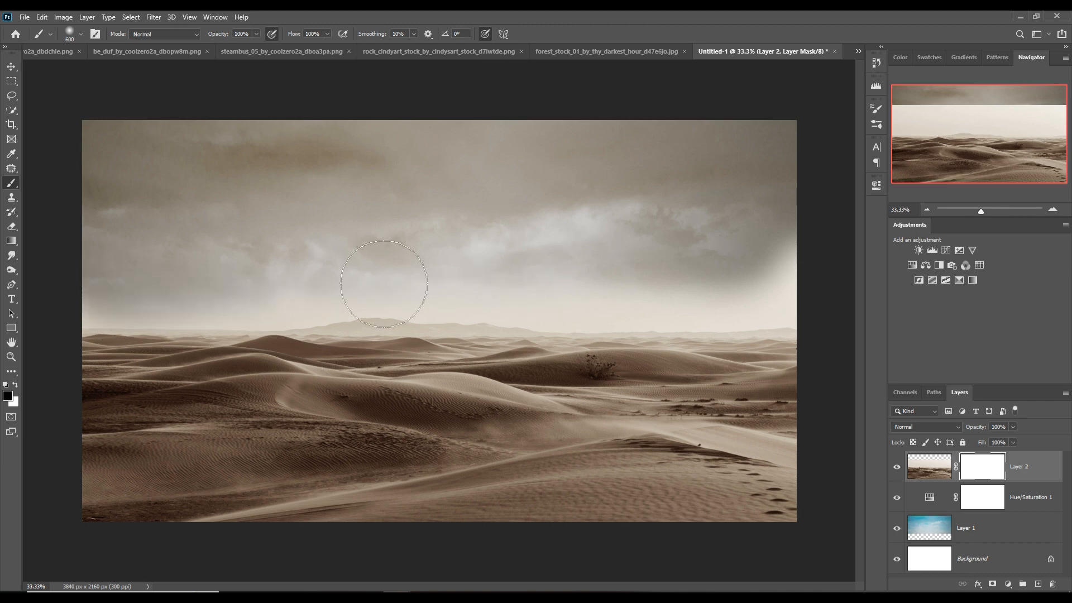
mouse_move(427, 311)
mouse_down()
mouse_move(820, 311)
mouse_move(651, 310)
mouse_move(746, 308)
mouse_move(853, 321)
mouse_move(482, 287)
mouse_up()
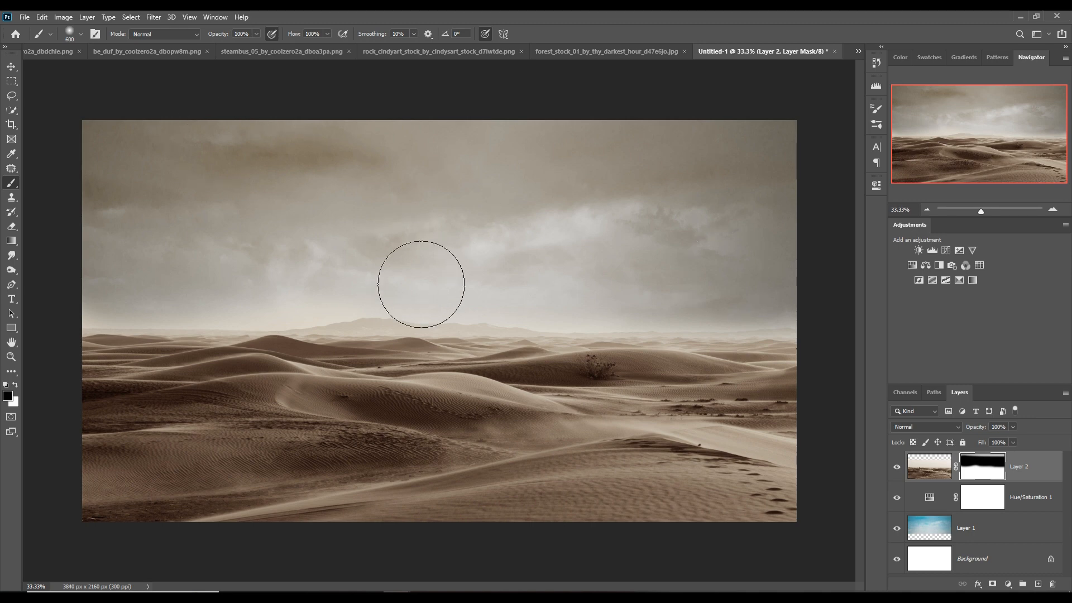
Reduce the brush to size 300 and blend the dunes mask along the horizon
key(bracketleft)
key(bracketleft)
key(bracketleft)
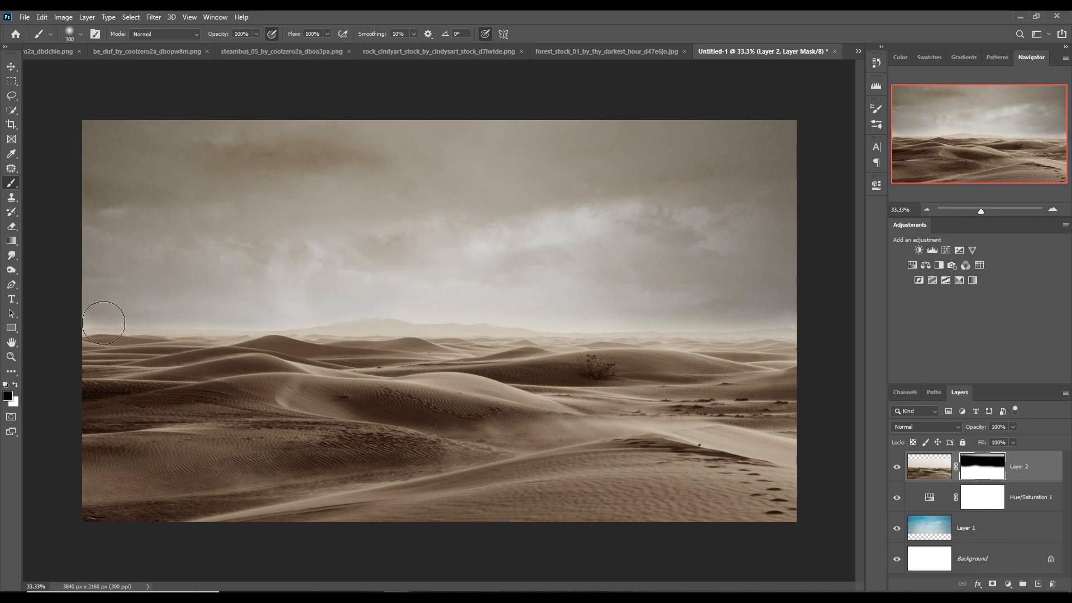
mouse_move(593, 321)
mouse_down()
mouse_move(556, 323)
mouse_move(856, 329)
mouse_up()
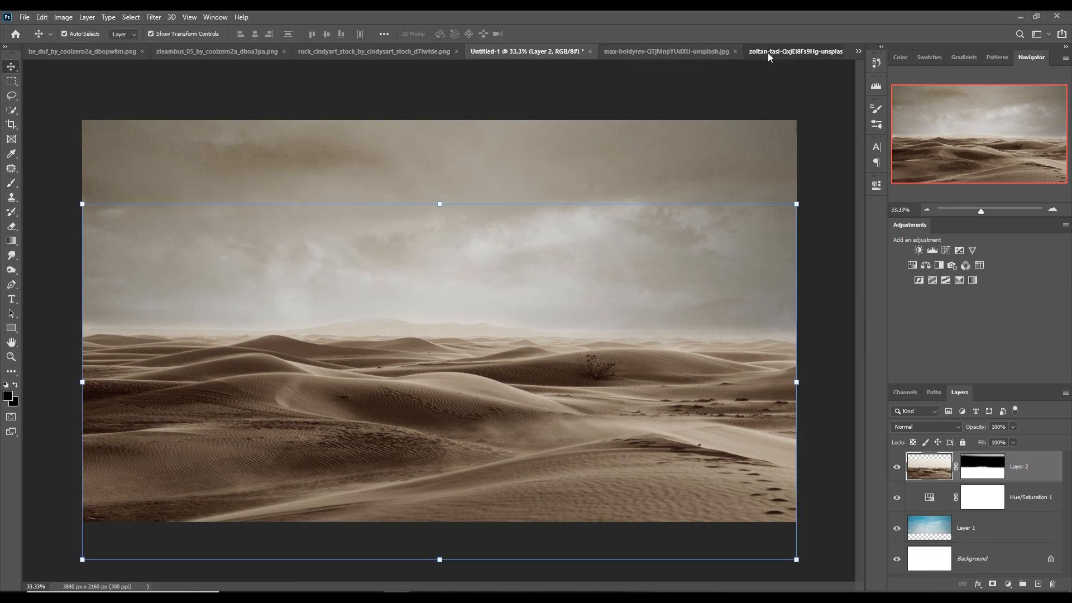
Open the photo of the tall rock standing in the sea and select the rock with Select Subject
click(768, 53)
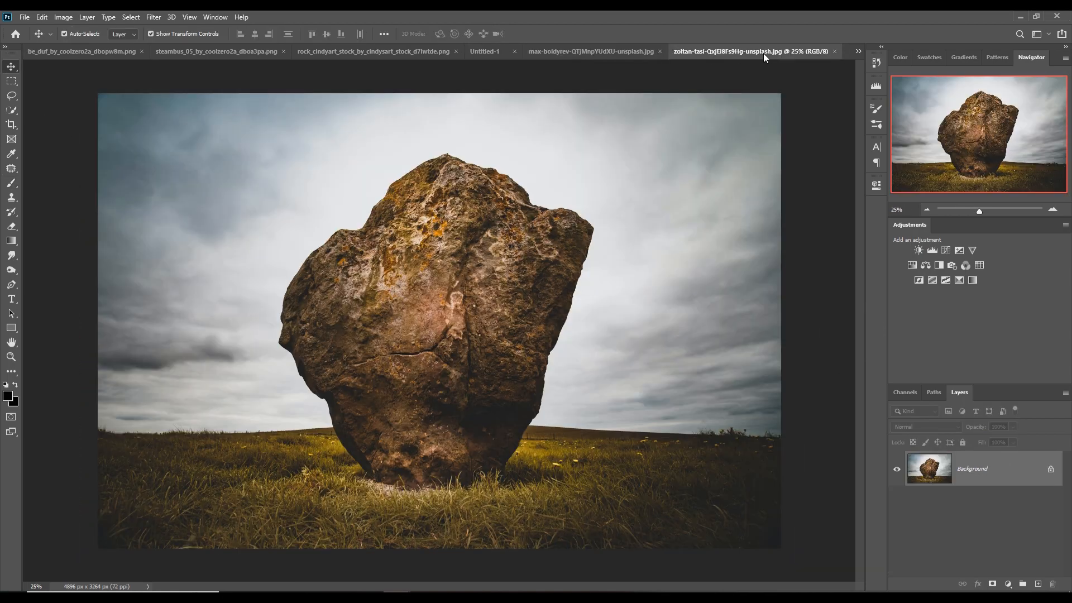
click(609, 50)
click(129, 18)
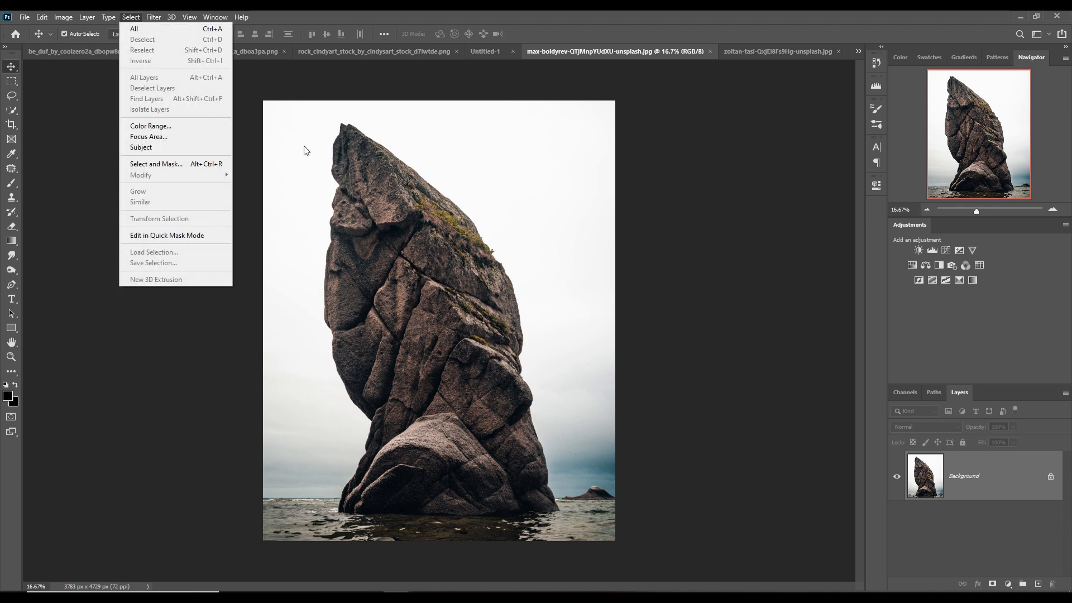
click(304, 149)
click(135, 17)
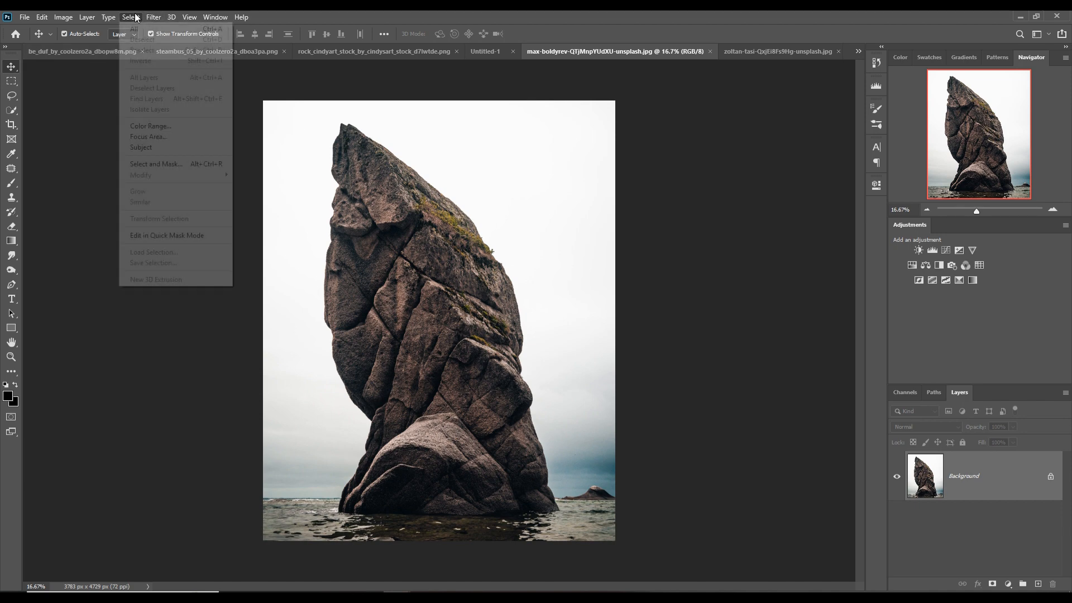
click(145, 149)
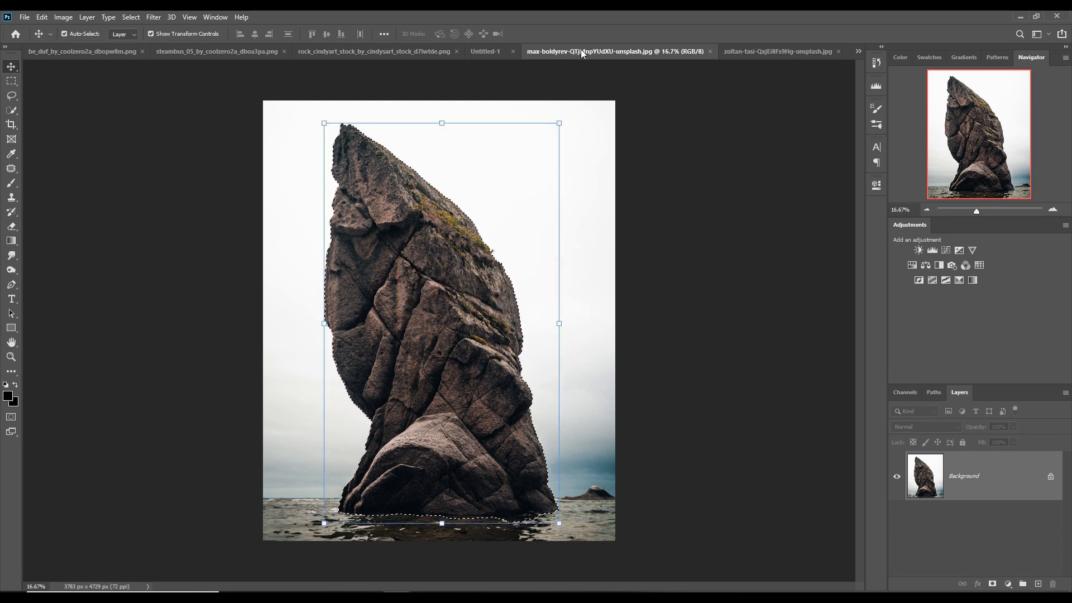
Float the sea rock photo in its own window and copy the selected rock into Untitled-1 as a new layer
drag(580, 50, 699, 75)
click(631, 51)
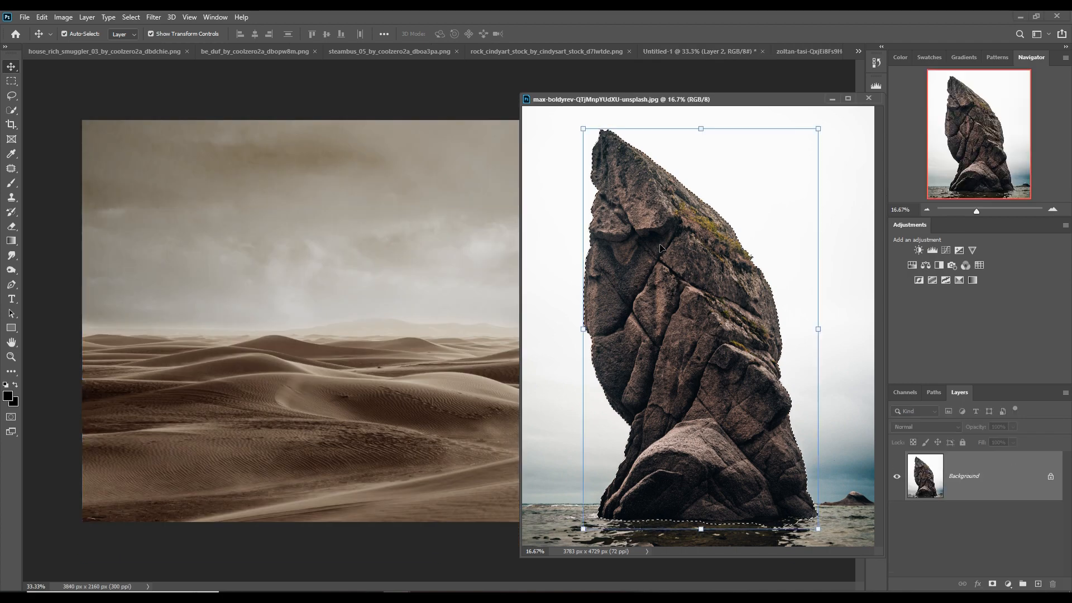
drag(652, 198, 346, 286)
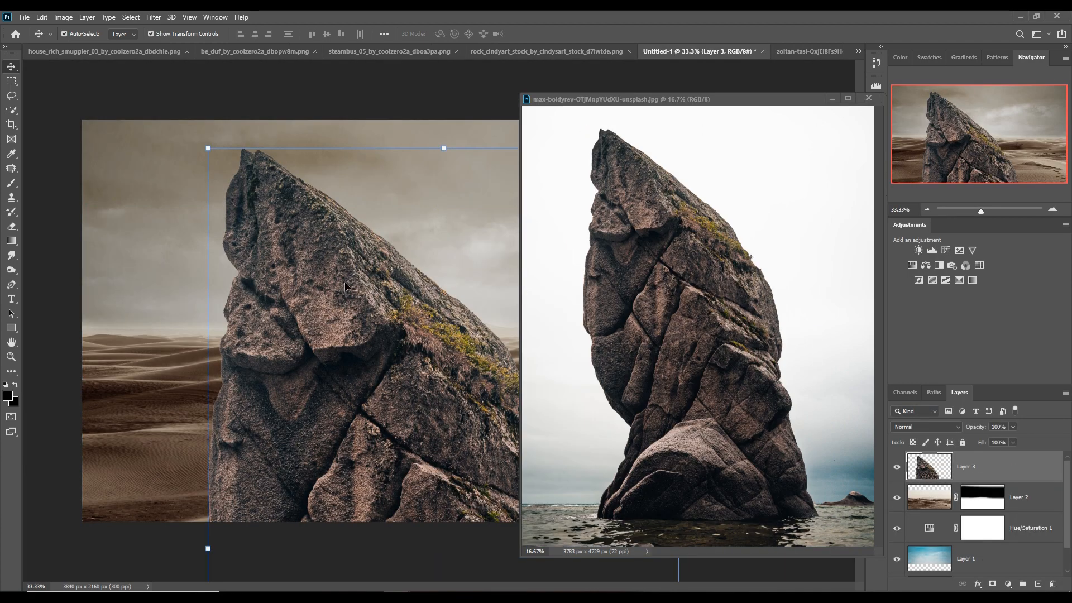
Minimize the sea rock photo and move the rock layer into the lower-left corner of the desert scene
click(833, 99)
drag(456, 342, 293, 341)
key(ctrl+minus)
key(ctrl+minus)
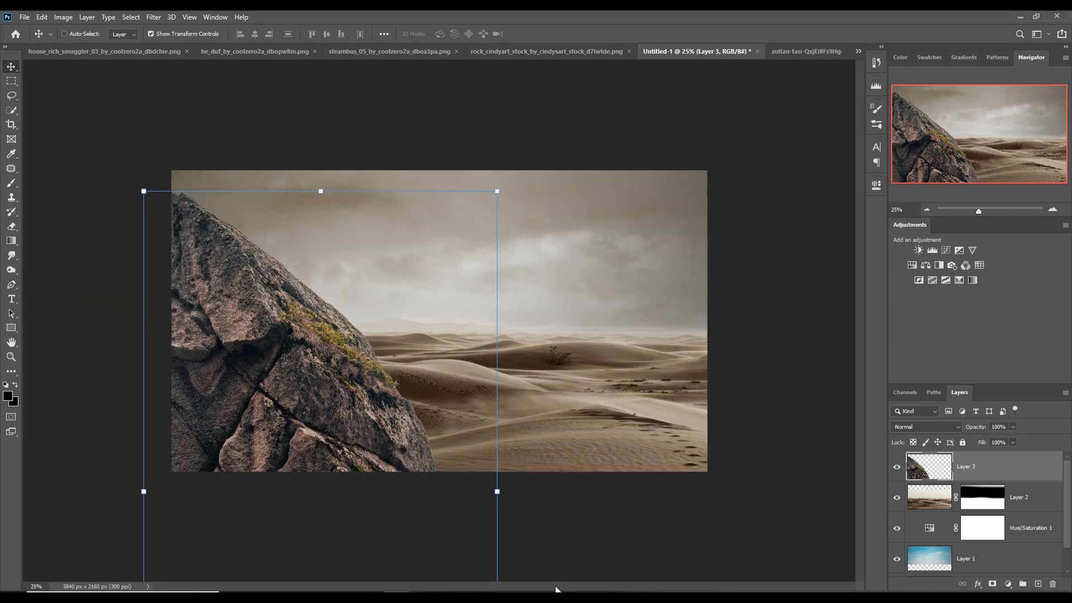
drag(383, 360, 383, 383)
Warp the rock layer so its slope stretches across the foreground dunes and its peak rises at the left edge
click(42, 17)
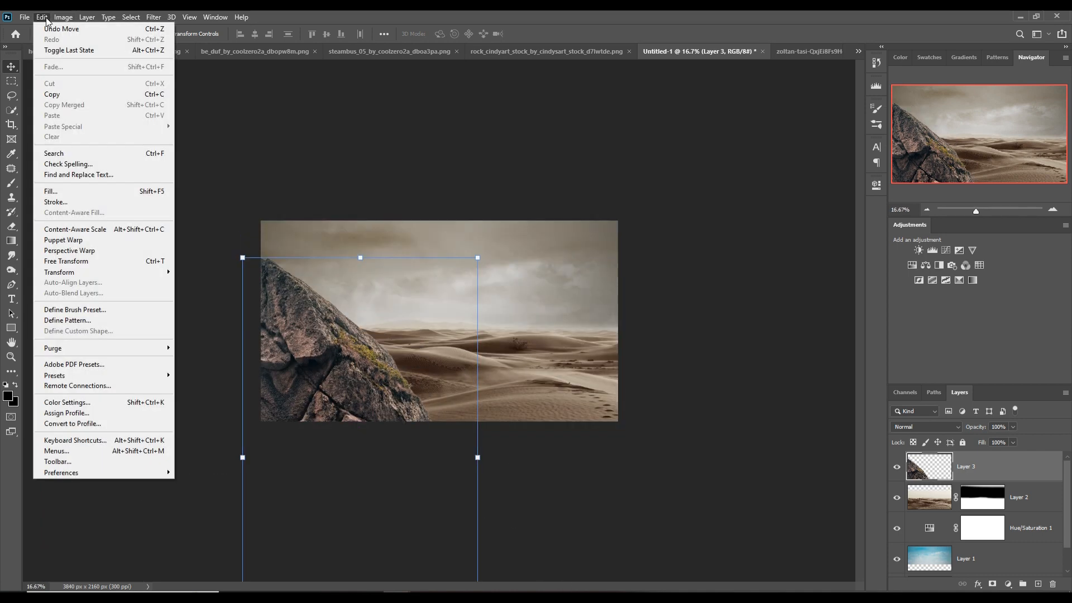
click(190, 348)
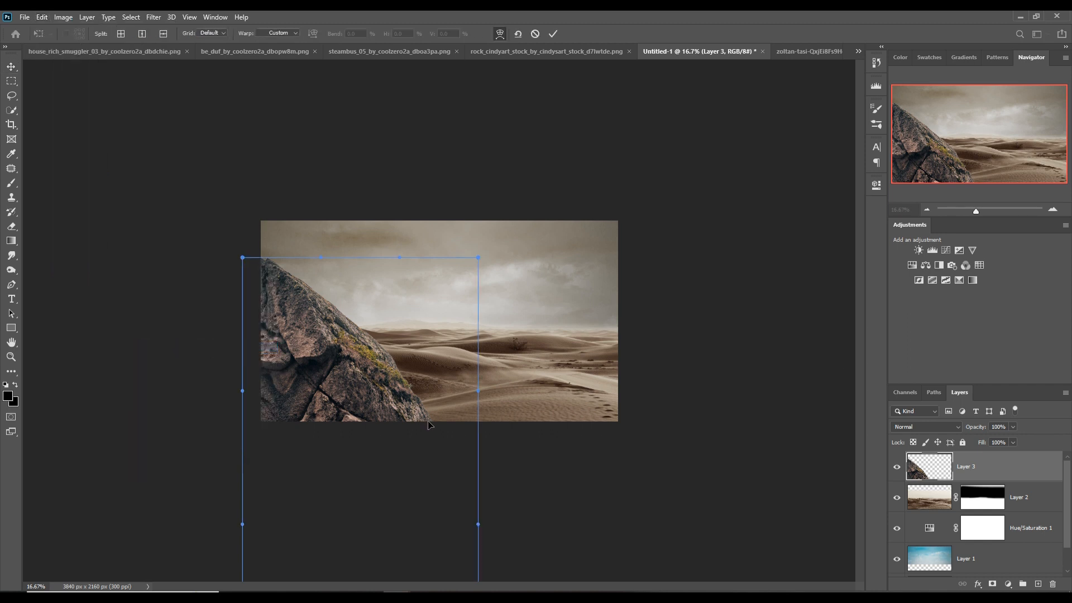
drag(477, 531, 812, 432)
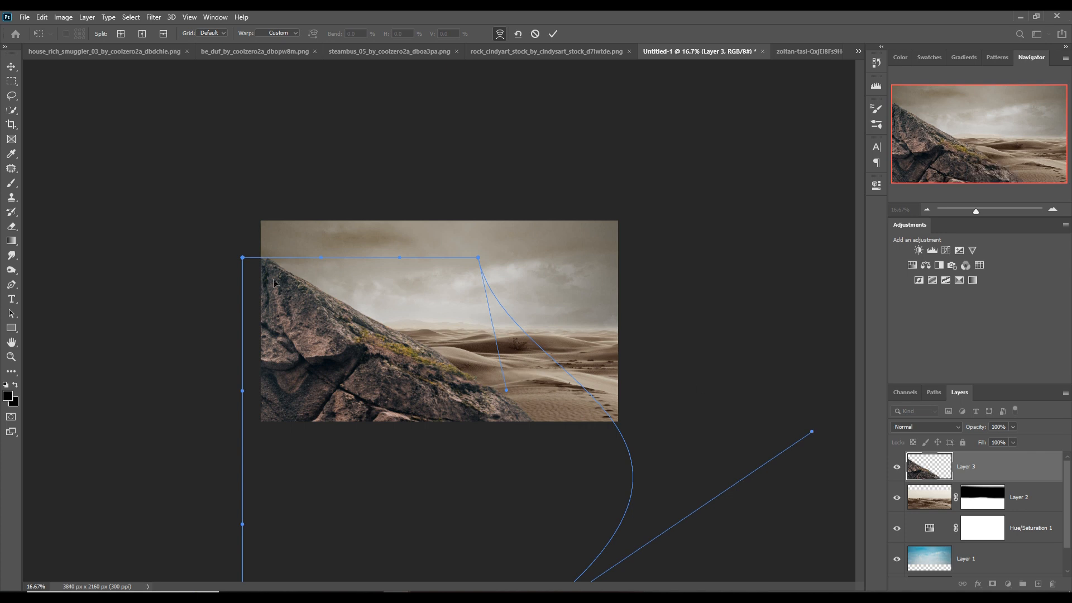
drag(243, 258, 238, 232)
drag(382, 343, 452, 387)
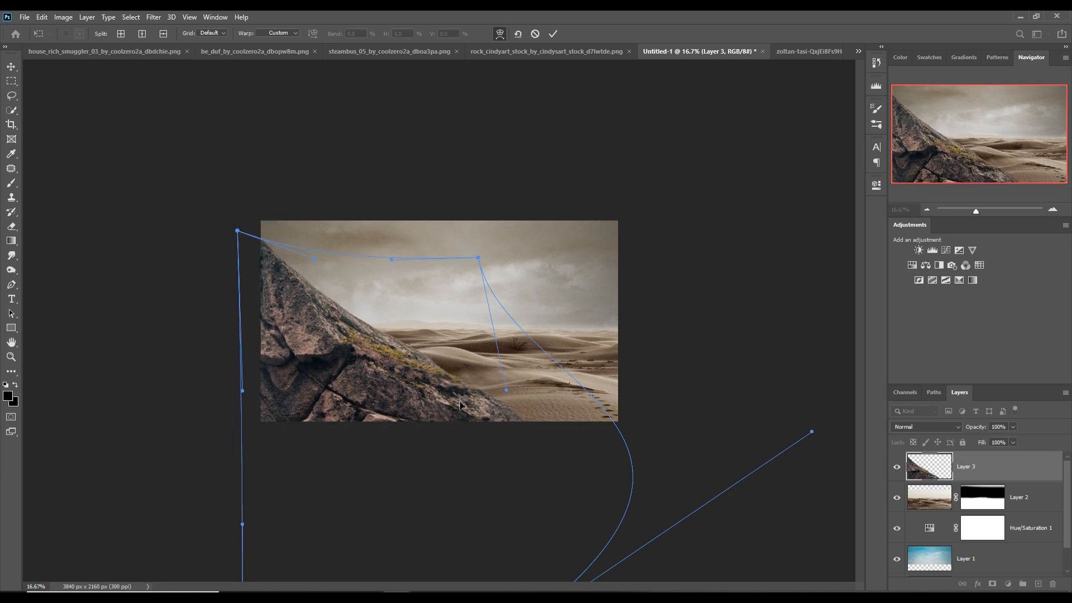
click(553, 33)
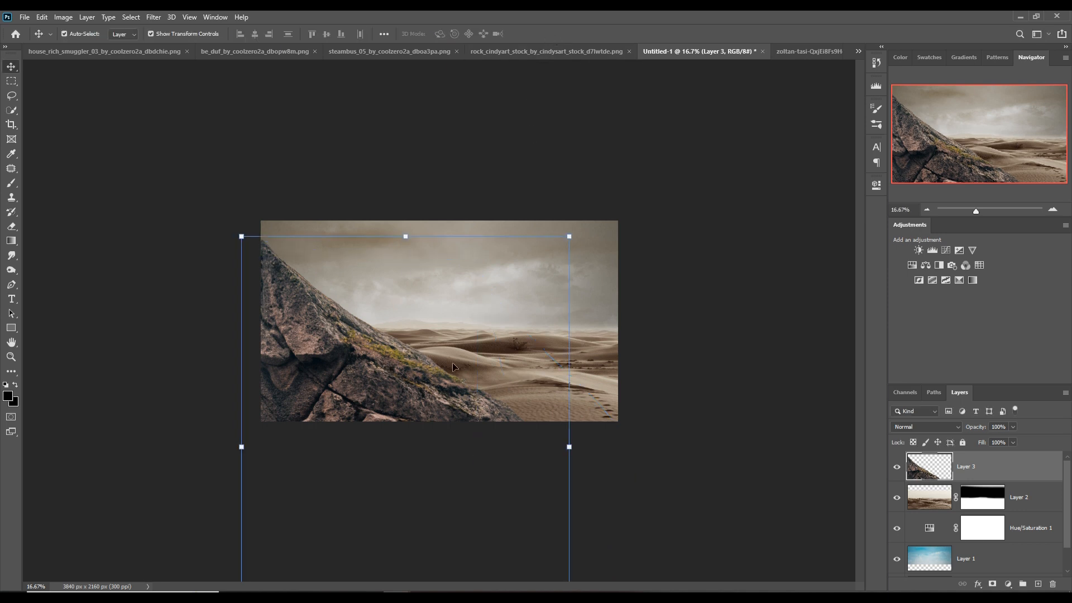
Open the snail photo and select the snail with Select Subject
click(858, 53)
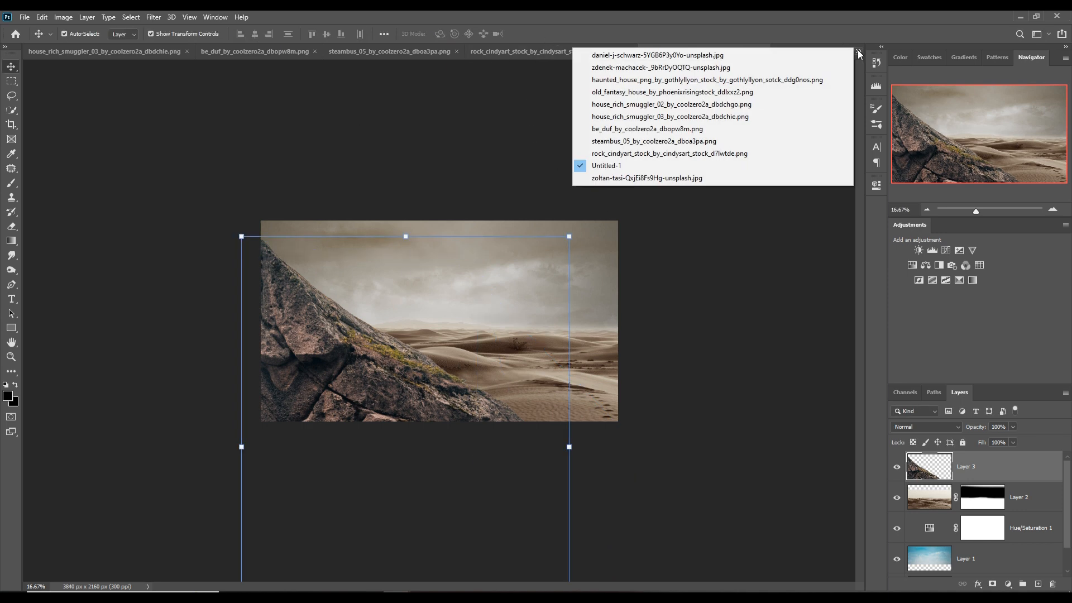
click(711, 55)
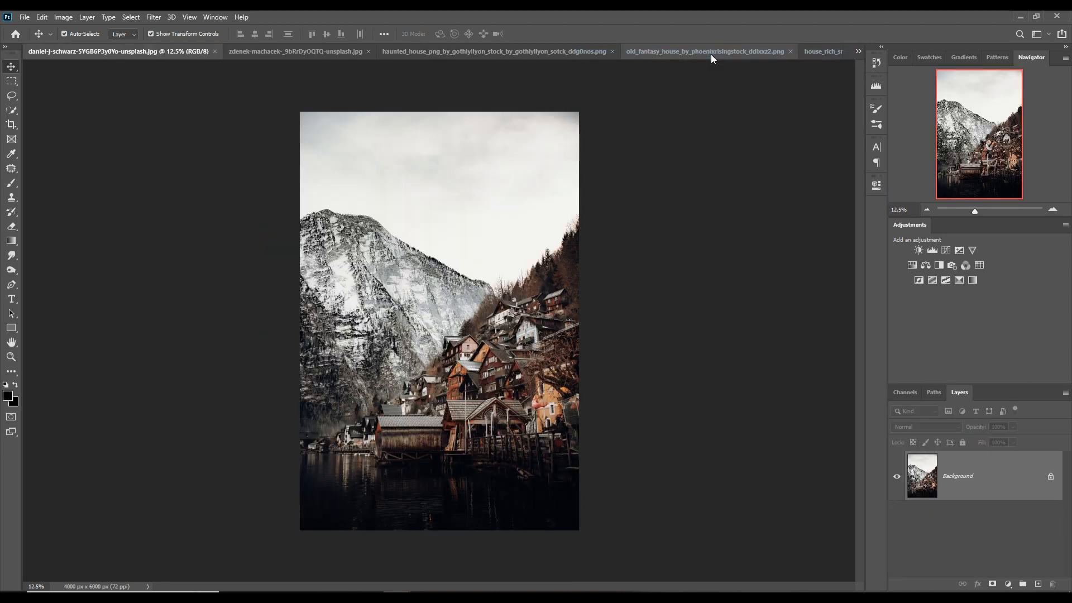
click(858, 50)
click(774, 67)
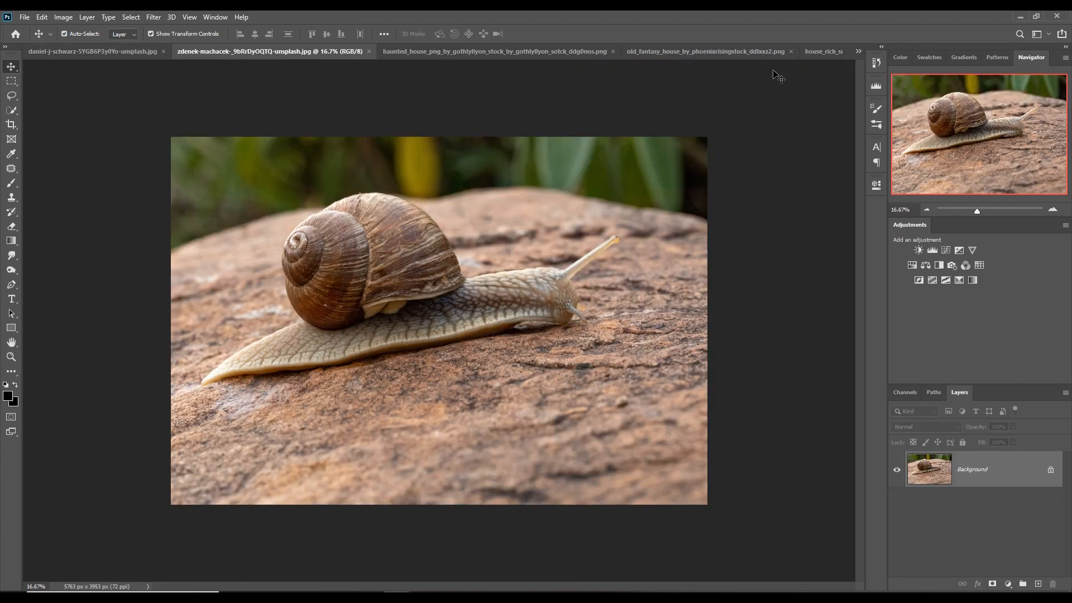
click(130, 17)
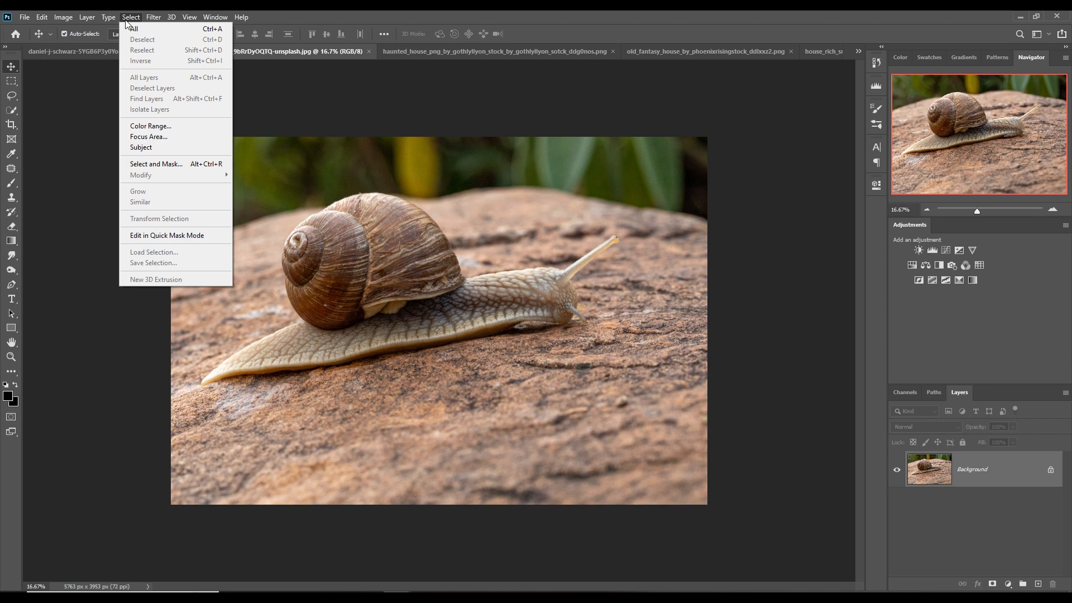
click(140, 147)
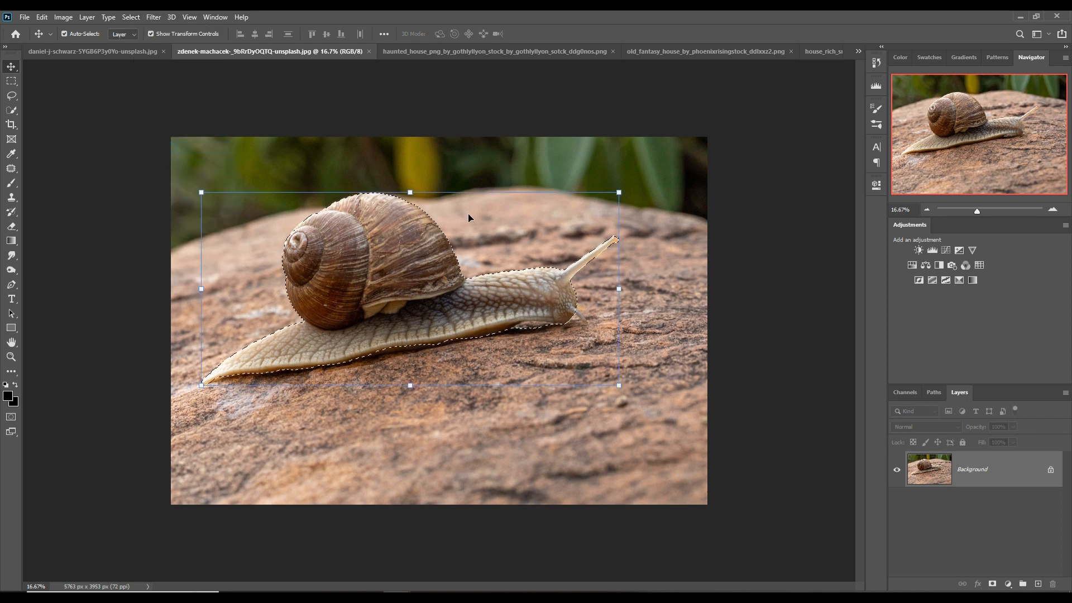
Refine the snail selection with the Lasso in add mode along the underside, and check the head, eye stalk and shell edges
click(11, 96)
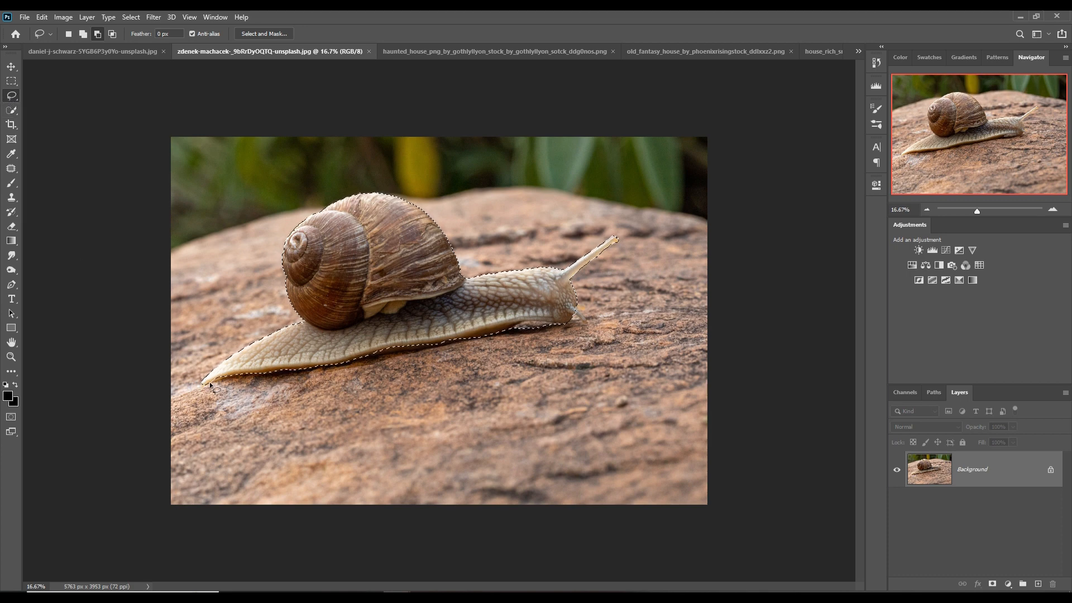
click(83, 34)
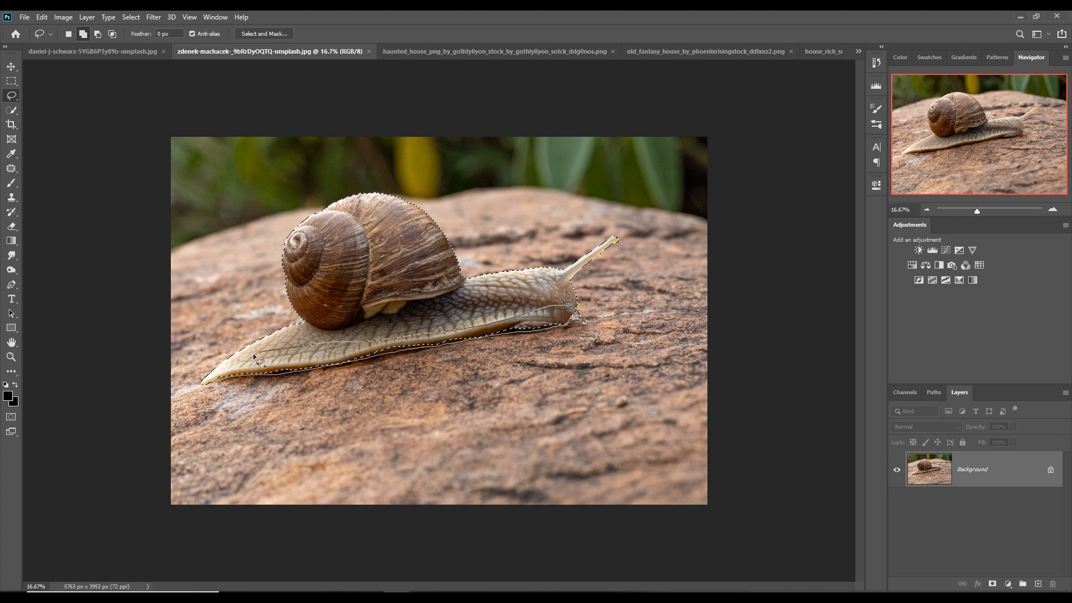
drag(209, 382, 207, 383)
key(ctrl+plus)
key(ctrl+plus)
key(ctrl+plus)
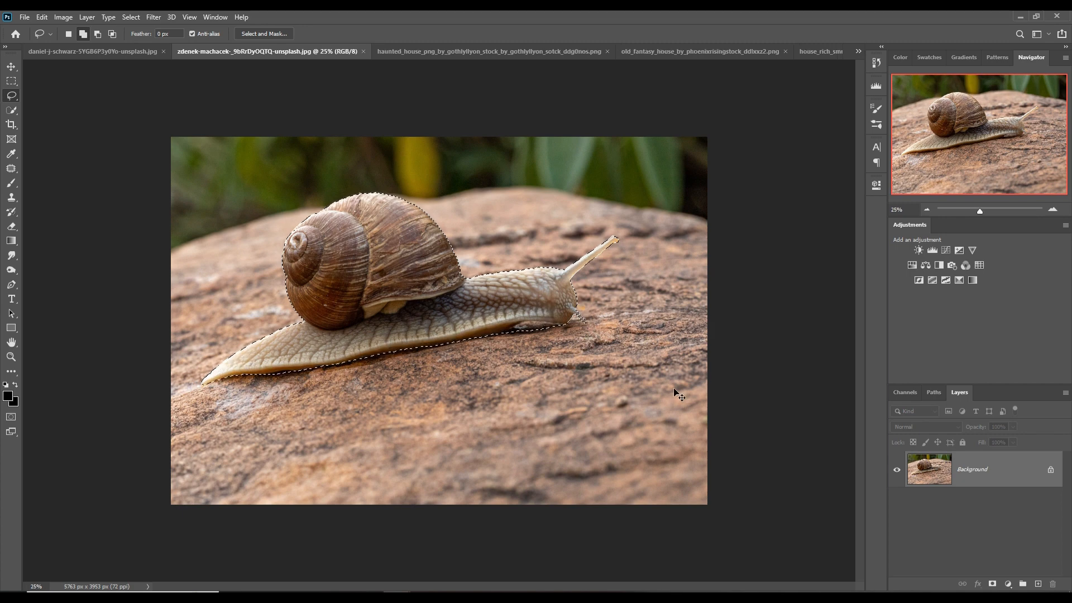
drag(766, 387, 347, 457)
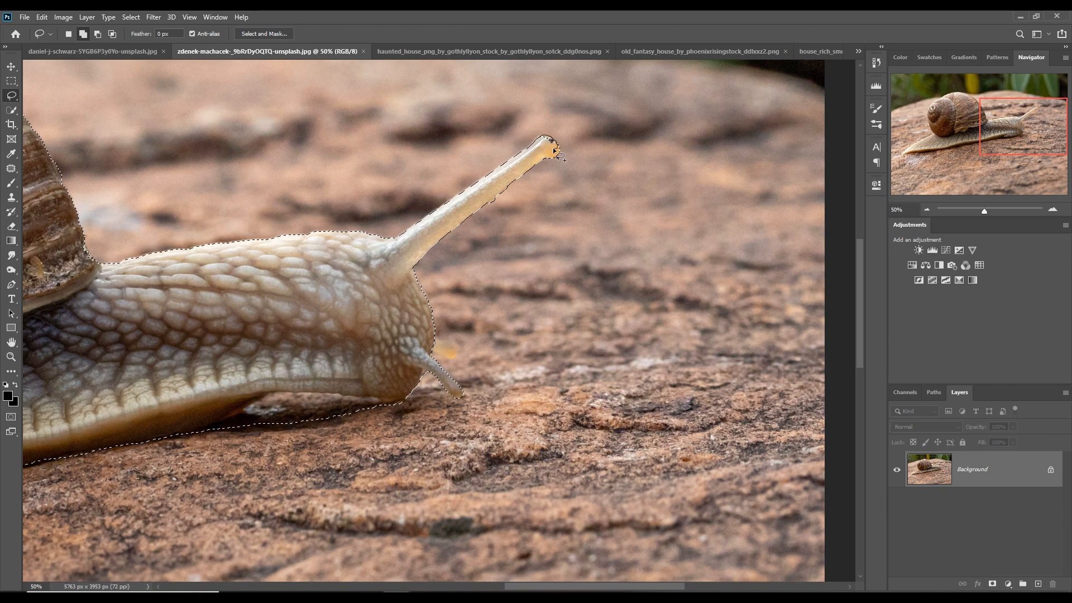
drag(353, 249, 593, 273)
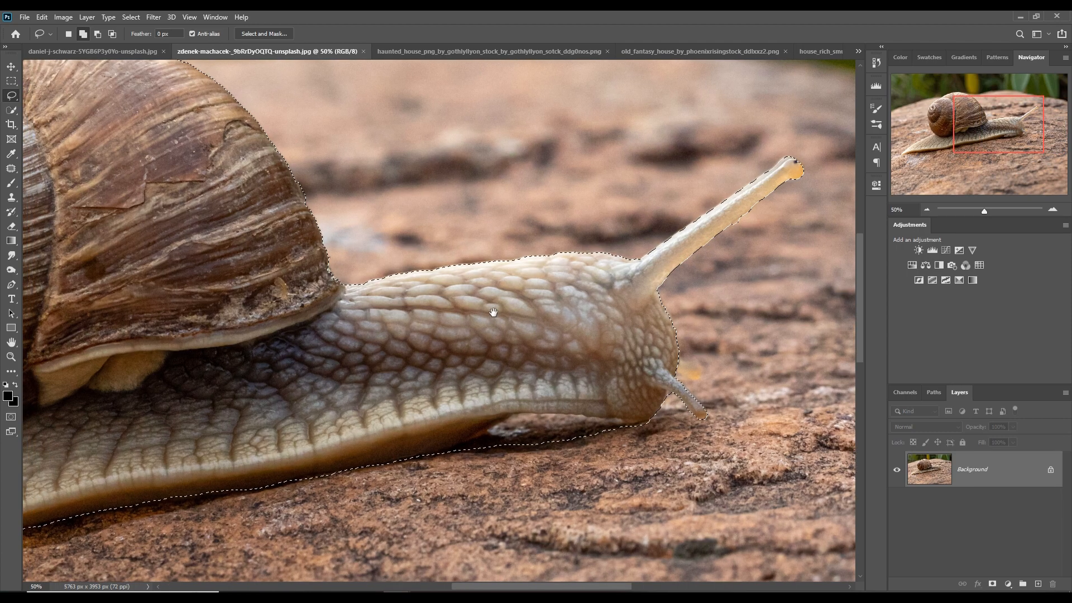
mouse_move(440, 317)
mouse_down()
mouse_move(596, 377)
mouse_move(541, 326)
mouse_move(649, 334)
mouse_up()
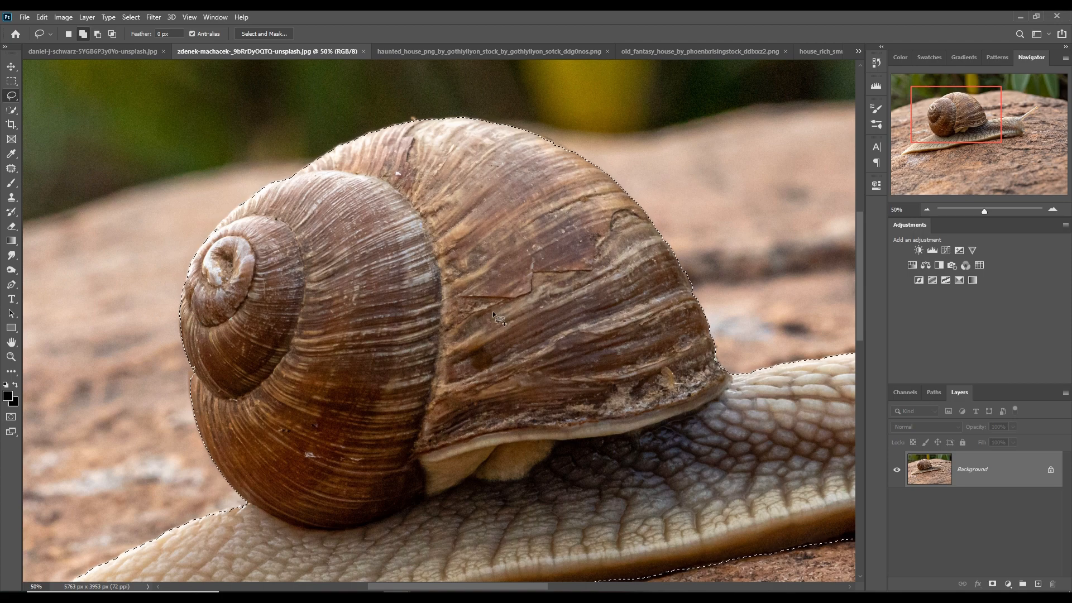
key(ctrl+0)
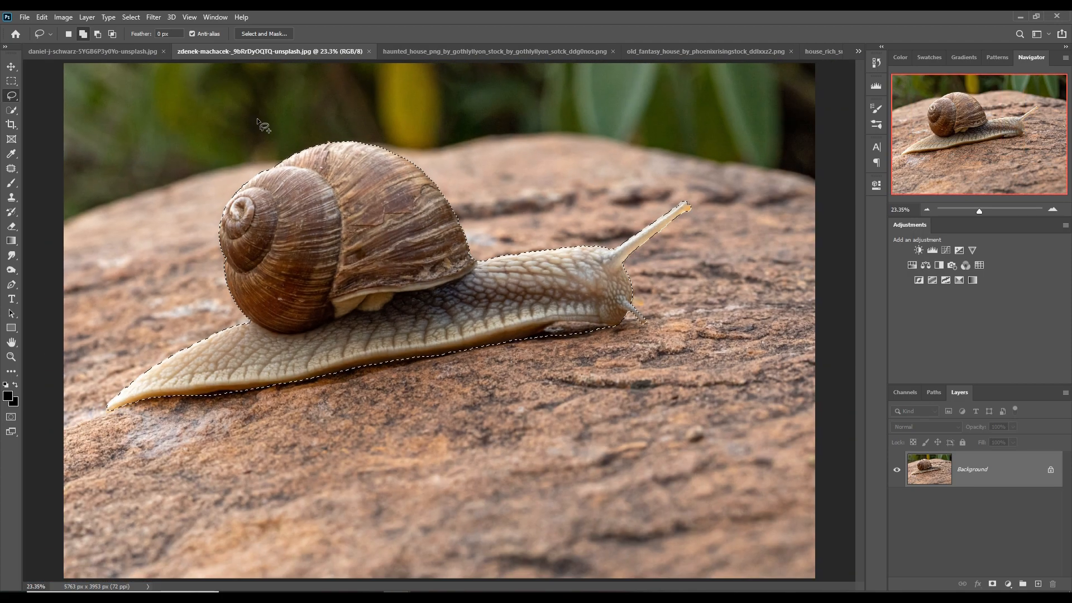
Float the snail photo in its own window, copy the selected snail into Untitled-1 as a new layer and minimize the photo
click(12, 67)
drag(234, 50, 205, 94)
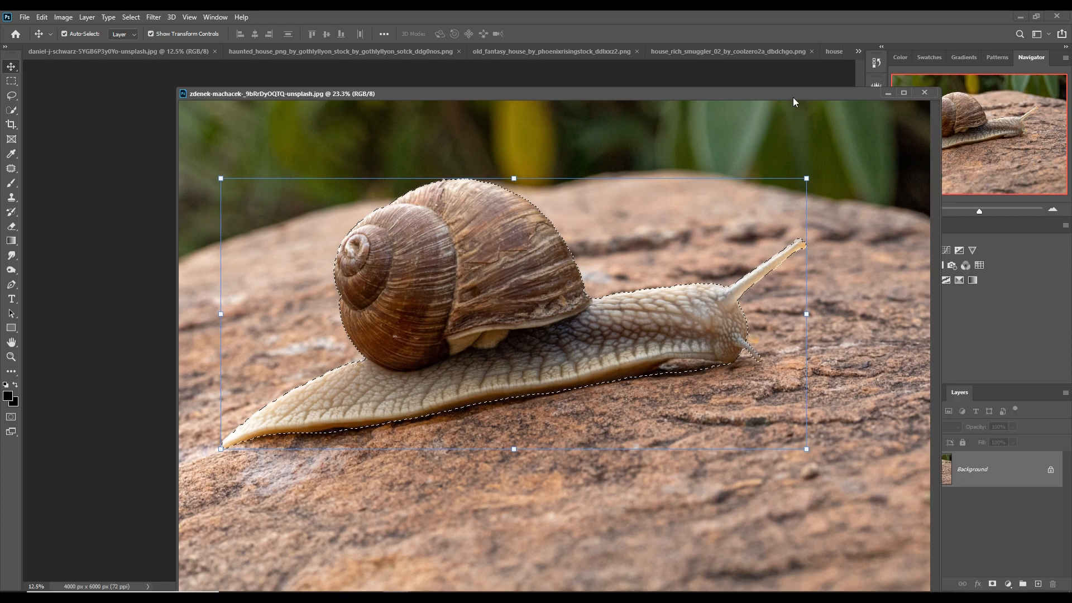
click(859, 52)
click(640, 154)
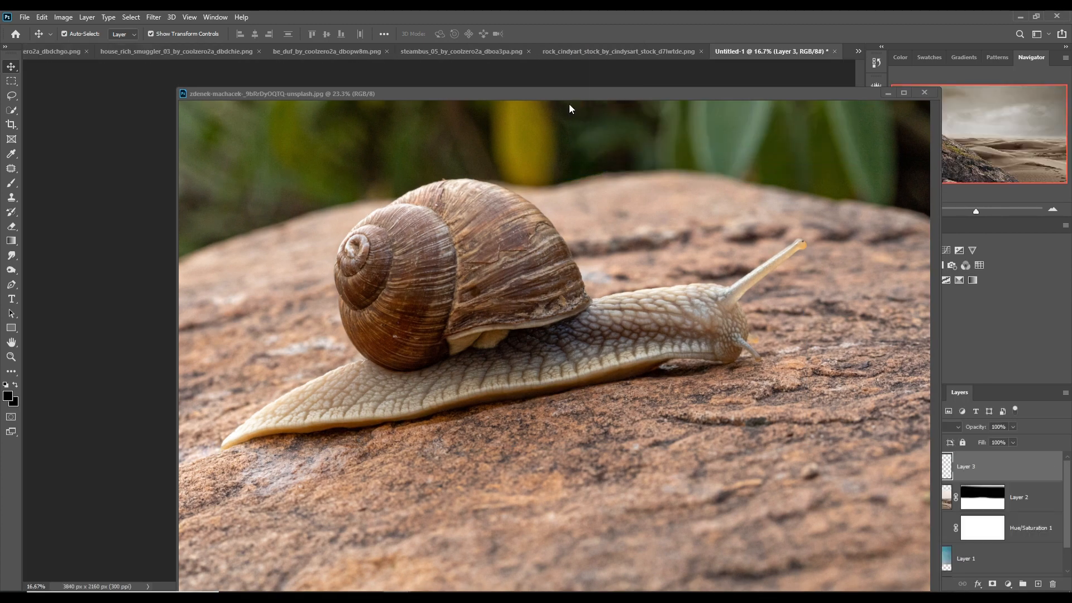
drag(561, 94, 837, 117)
drag(729, 277, 371, 302)
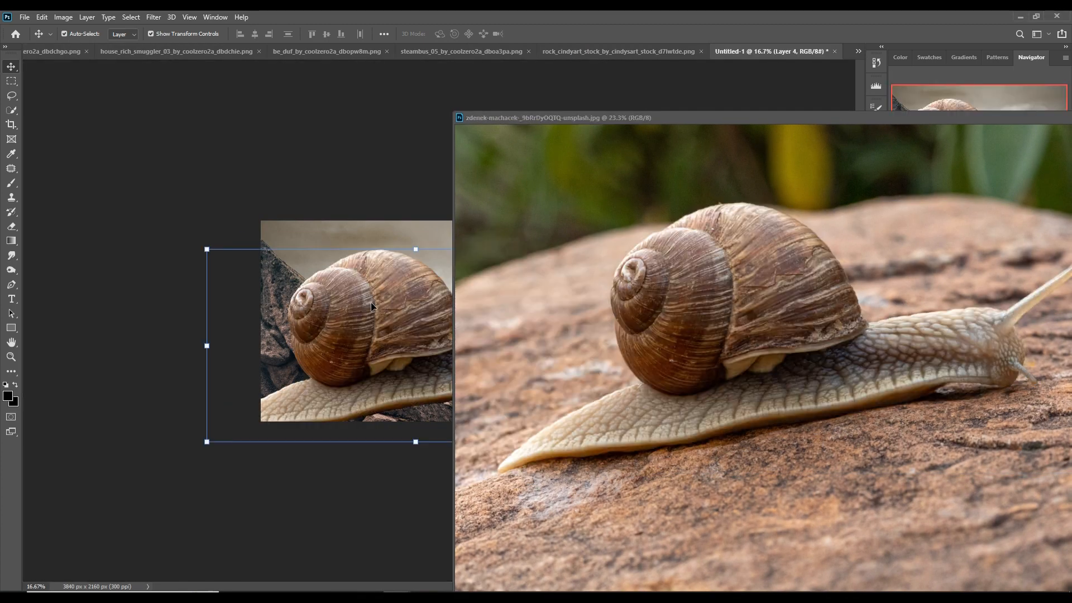
drag(958, 120, 421, 265)
click(622, 263)
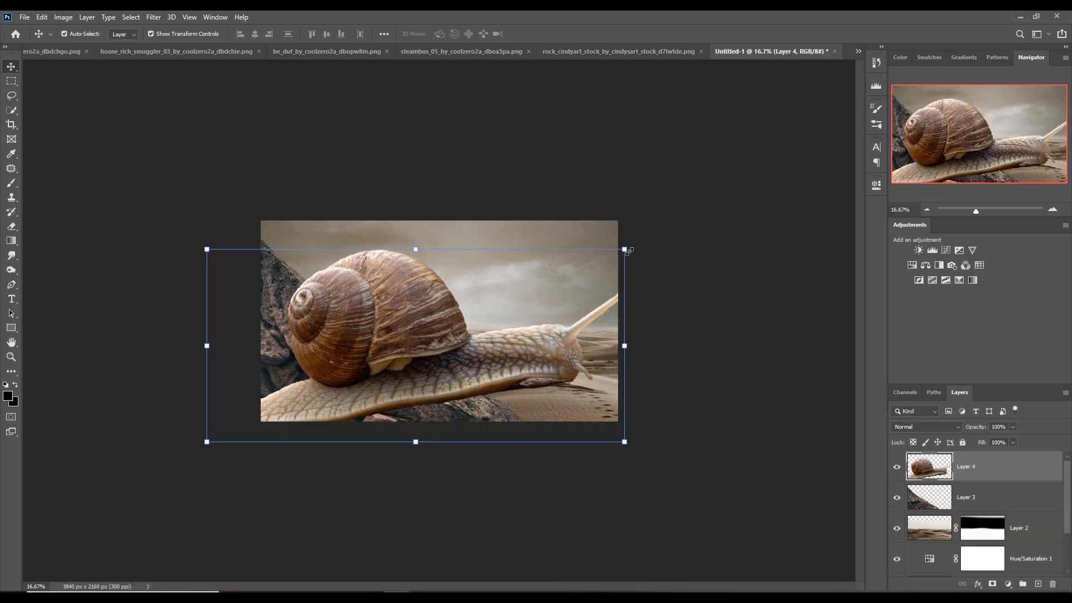
Scale the snail to about 44.66%, rotate it about 44.17° and place it crawling down the rock's slope
drag(624, 250, 506, 317)
drag(443, 401, 497, 337)
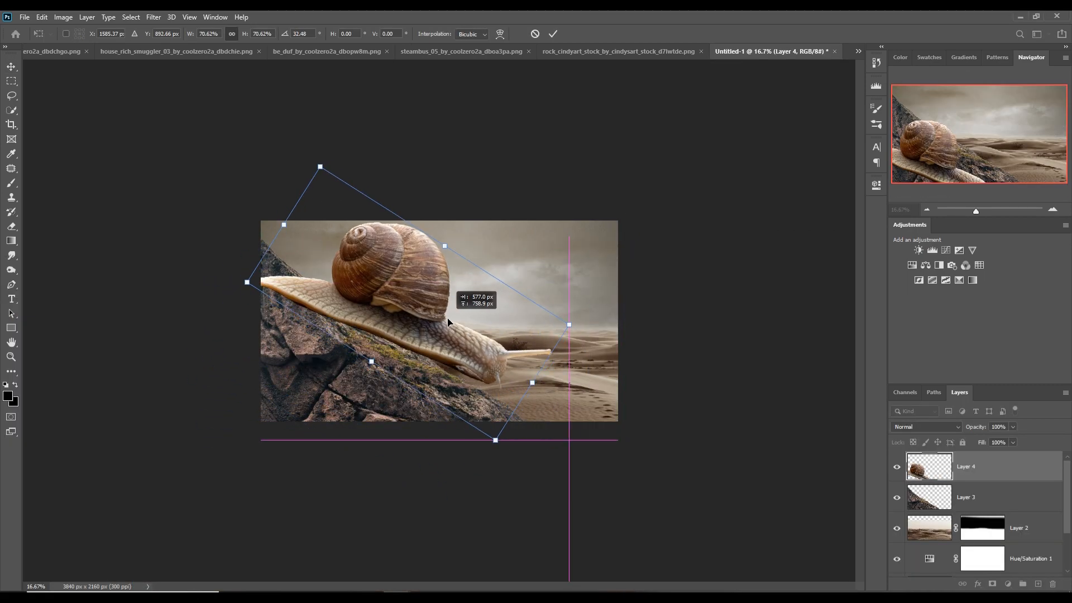
drag(571, 334, 534, 331)
drag(544, 283, 546, 314)
drag(383, 287, 417, 308)
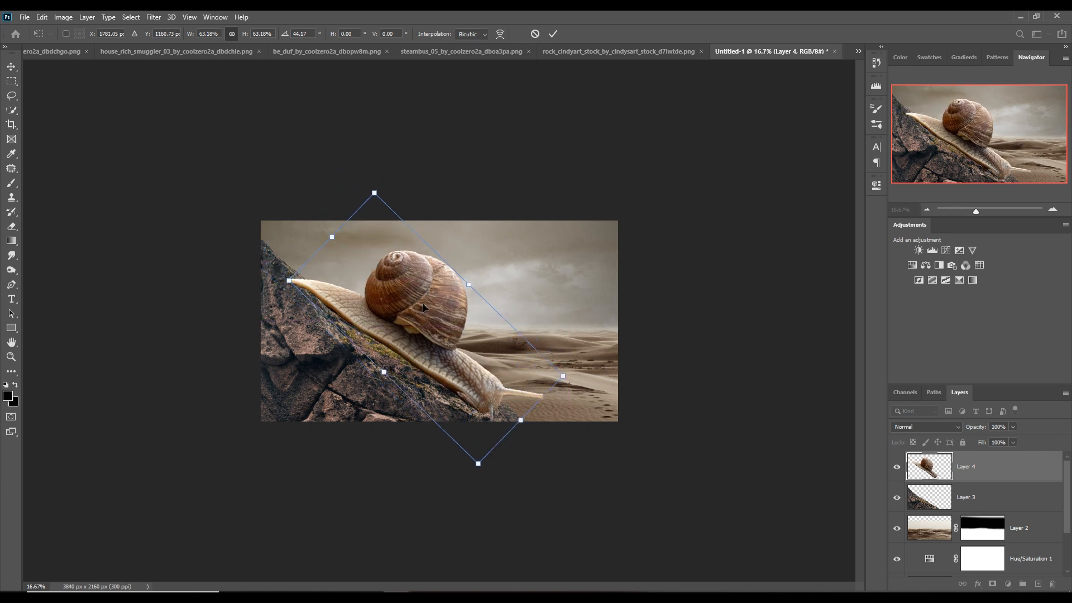
drag(565, 379, 422, 360)
click(553, 34)
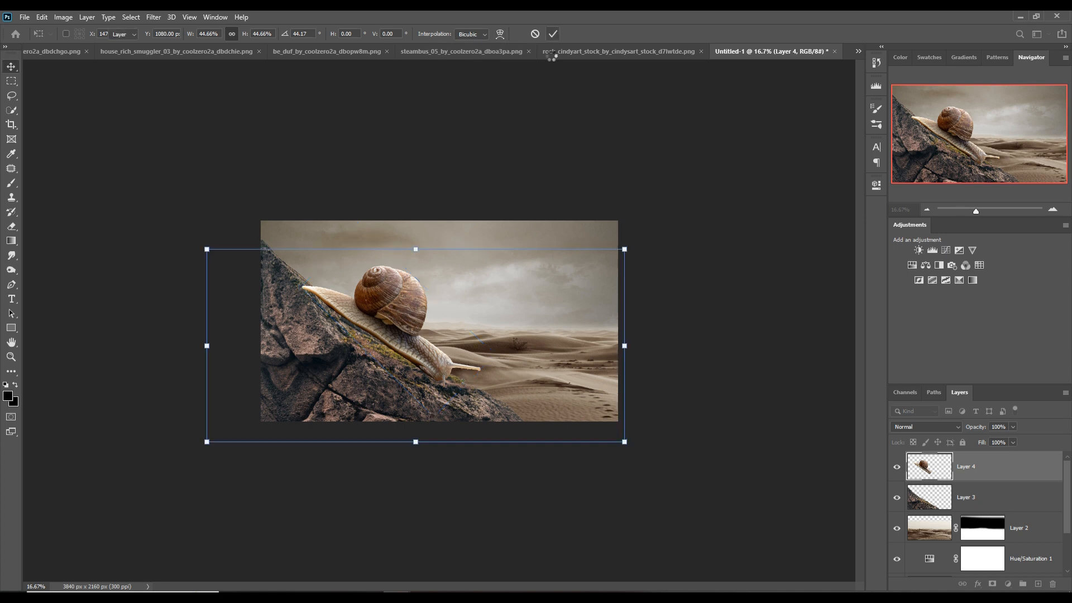
Use Puppet Warp to pin the snail's body and raise its tail tip slightly along the rock's edge
click(42, 16)
click(78, 240)
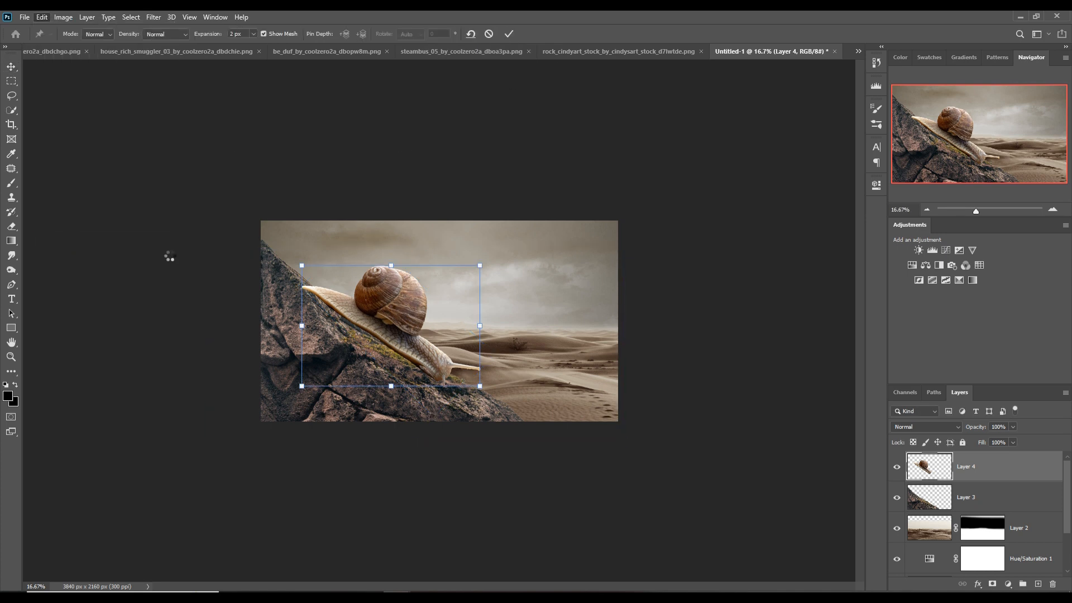
click(344, 306)
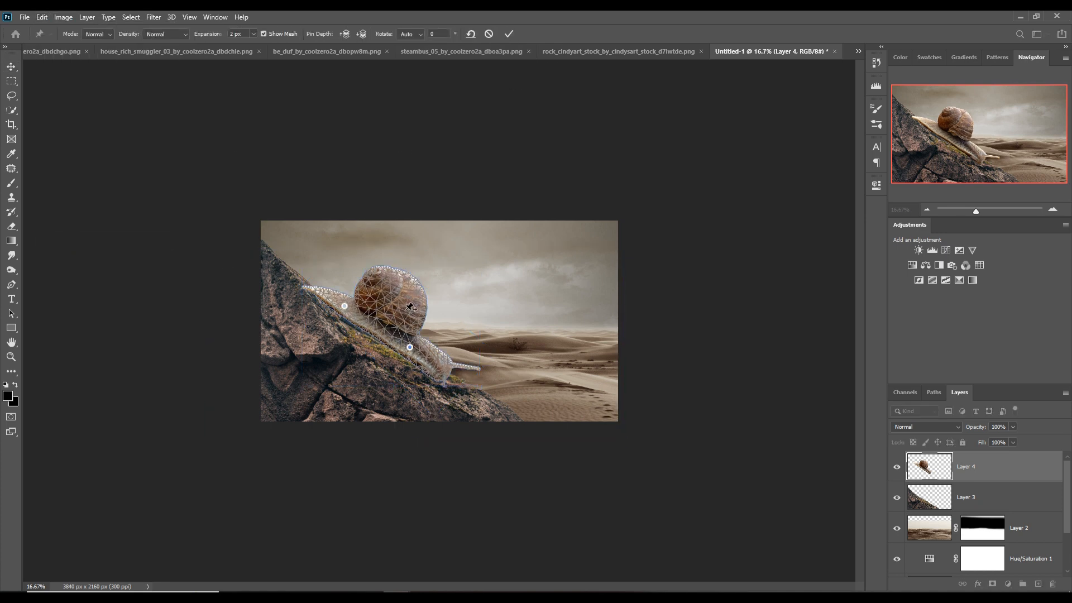
drag(303, 288, 301, 278)
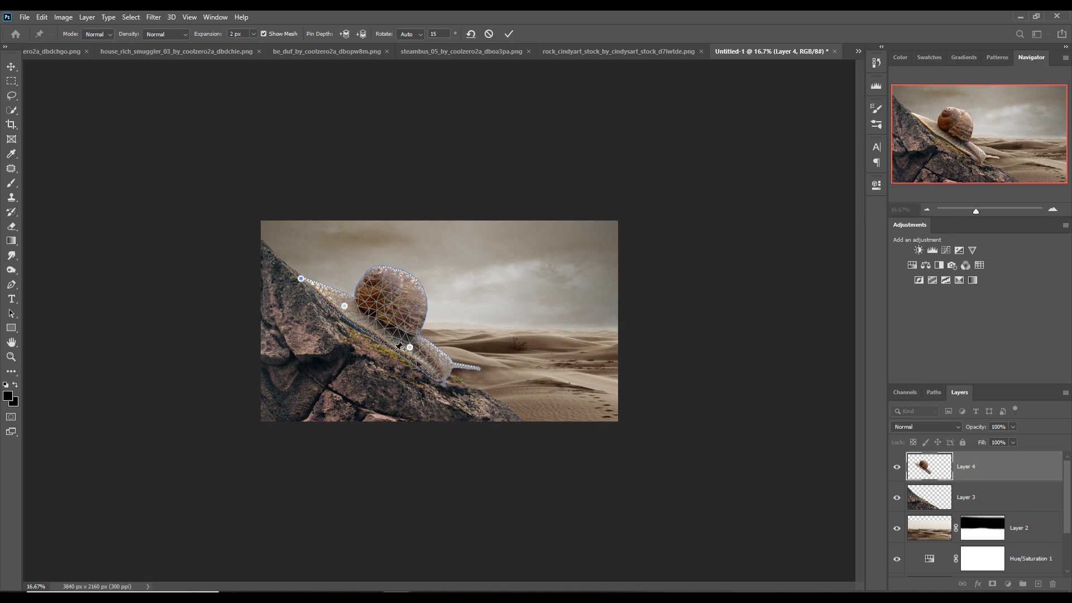
click(509, 34)
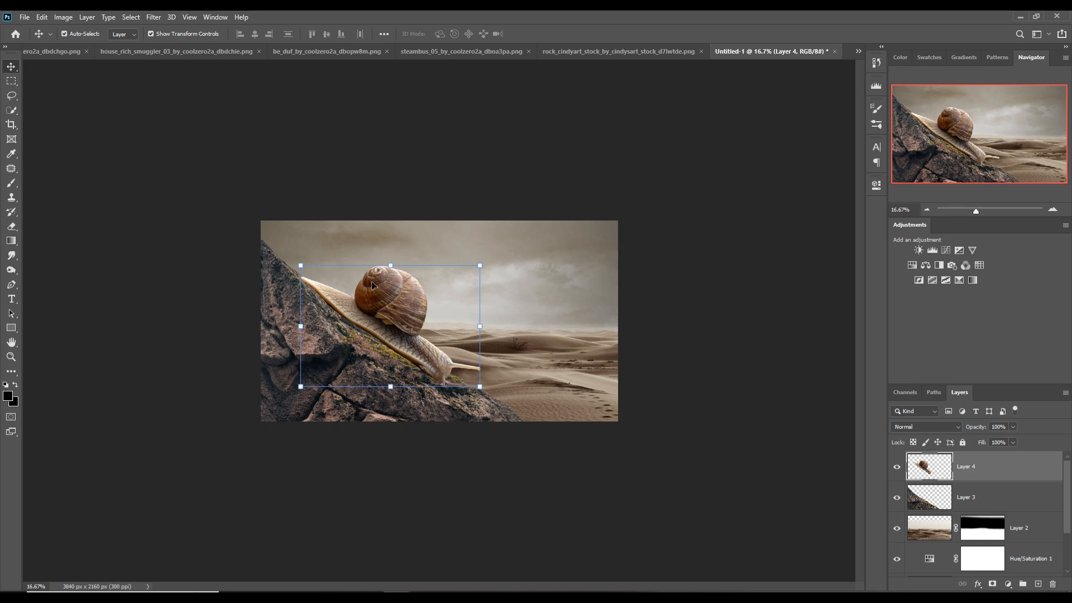
Float the house_rich_smuggler_03 image, copy the house into Untitled-1 as a new layer and minimize the source window
click(146, 52)
drag(275, 50, 630, 131)
drag(884, 286, 450, 276)
drag(1052, 135, 545, 377)
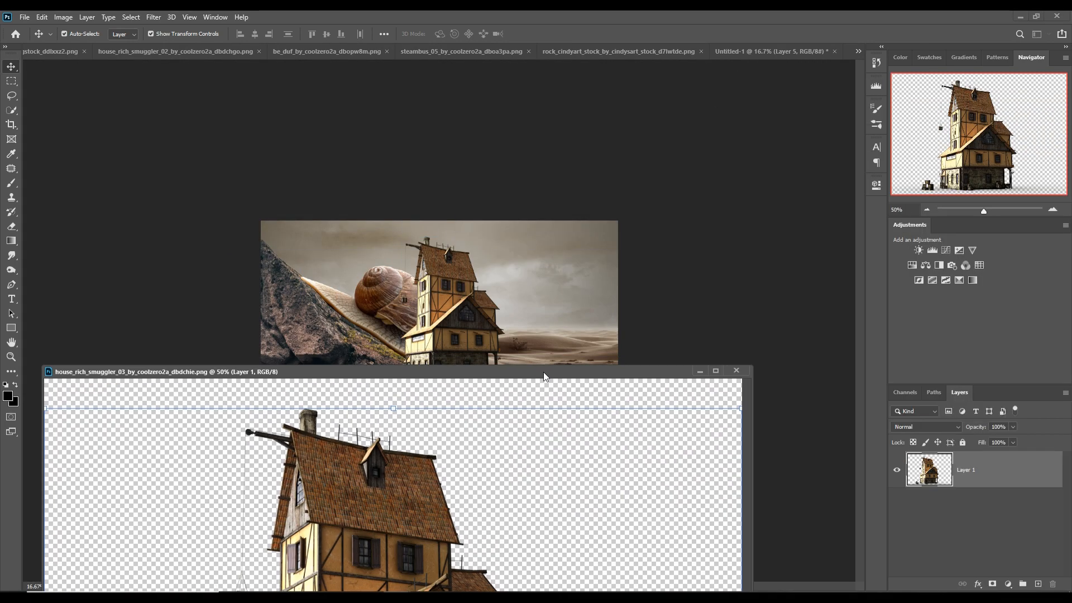
click(699, 371)
Scale the house to about 58.21% and place it over the front of the snail's shell
drag(572, 239, 504, 285)
drag(405, 340, 398, 283)
drag(496, 223, 467, 240)
mouse_move(407, 311)
mouse_down()
mouse_move(413, 305)
mouse_move(417, 318)
mouse_move(406, 306)
mouse_move(396, 324)
mouse_move(410, 320)
mouse_up()
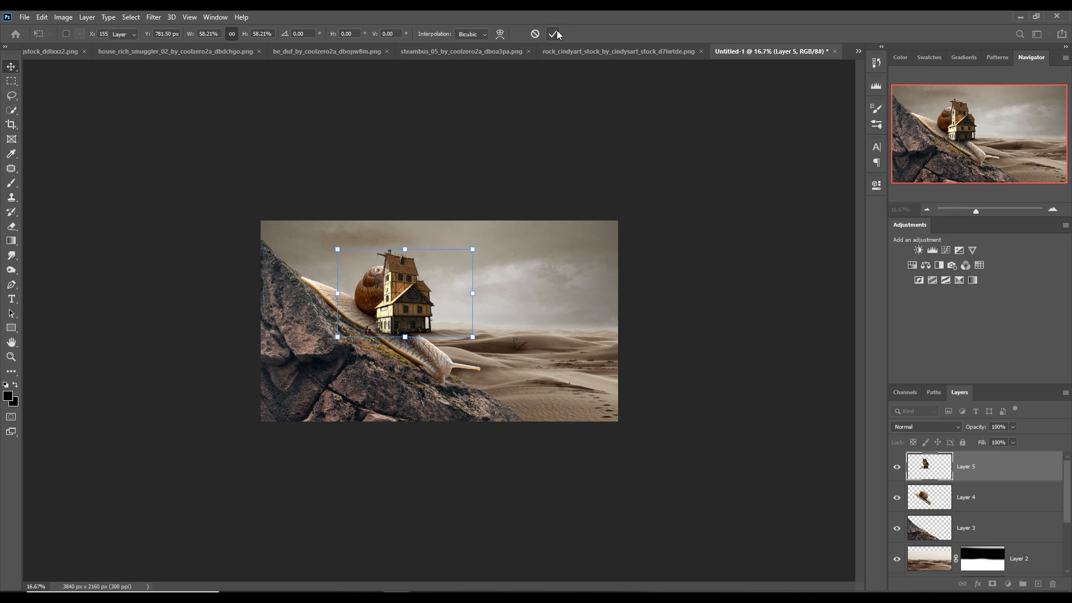
click(553, 34)
Scale the house down further to about 63.87% and set it against the lower front of the shell
key(ctrl+plus)
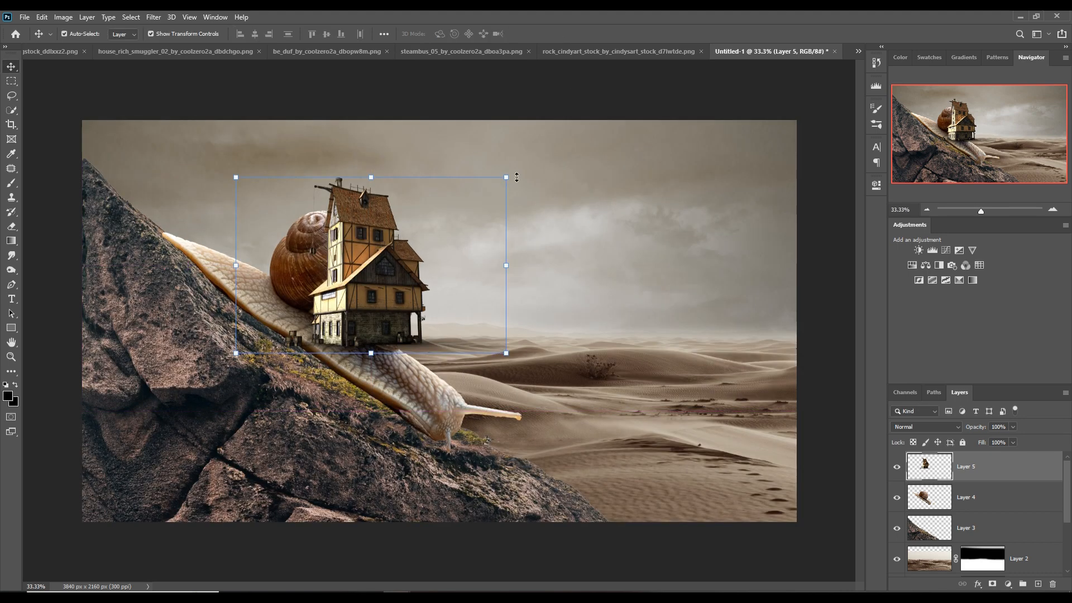
drag(517, 177, 409, 240)
drag(304, 307, 360, 309)
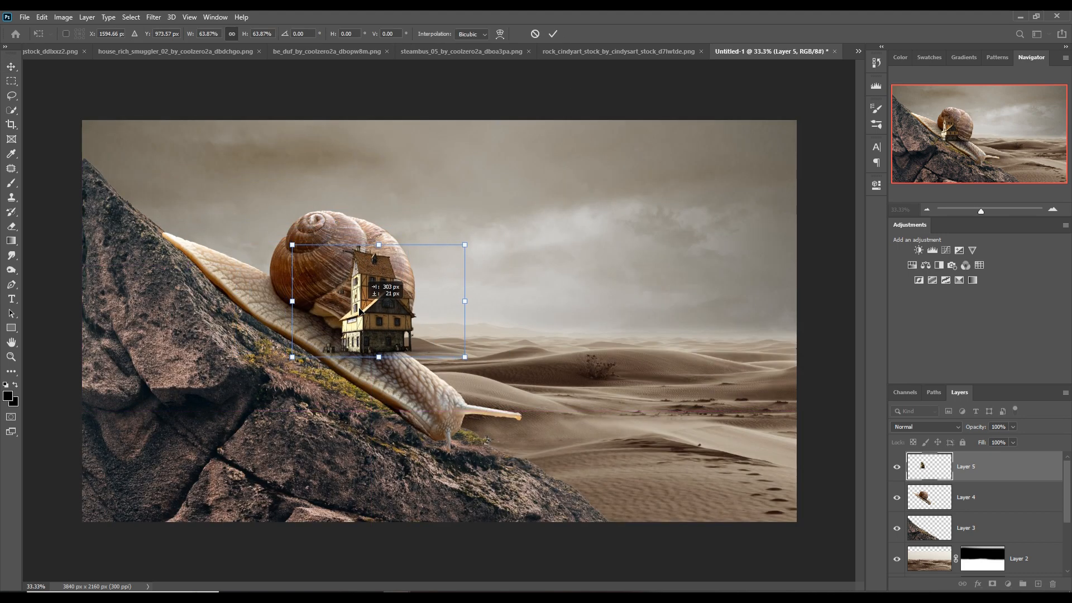
click(553, 34)
Lasso the small props beside the house's base, remove them from the house layer and deselect
click(11, 96)
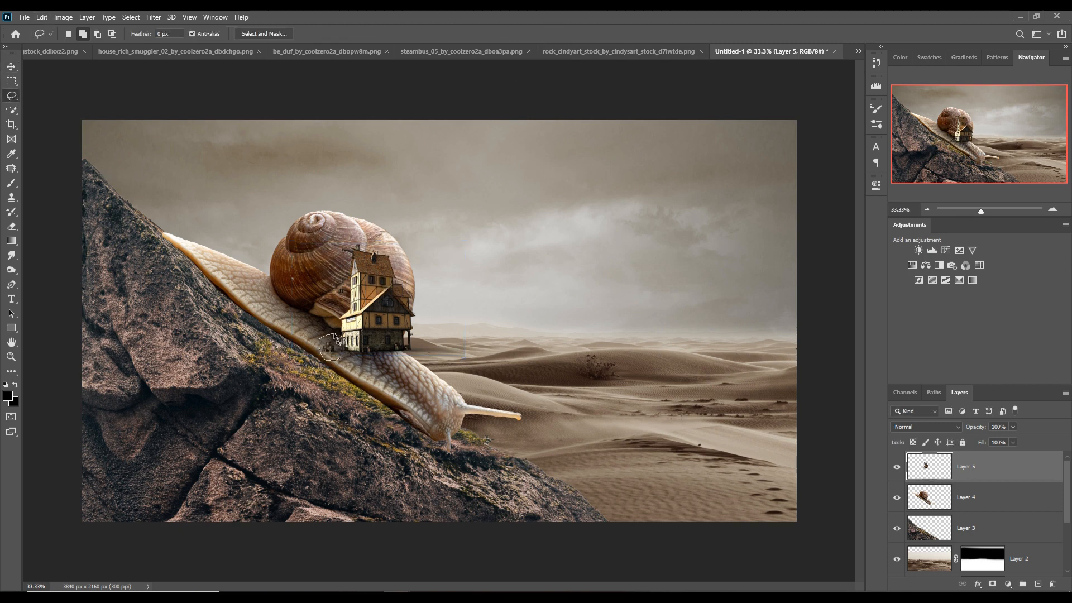
drag(337, 338, 335, 335)
click(131, 17)
click(140, 39)
Warp the house on Layer 5 so its walls and roof lean and its base follows the snail's sloping body
click(42, 17)
mouse_move(61, 273)
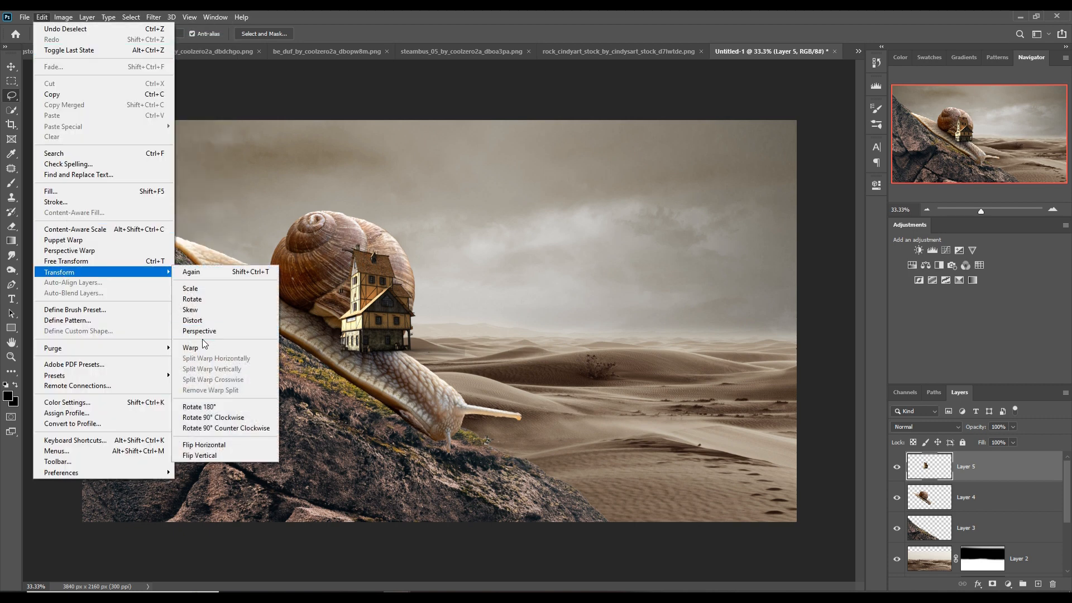
click(204, 344)
drag(343, 331, 406, 350)
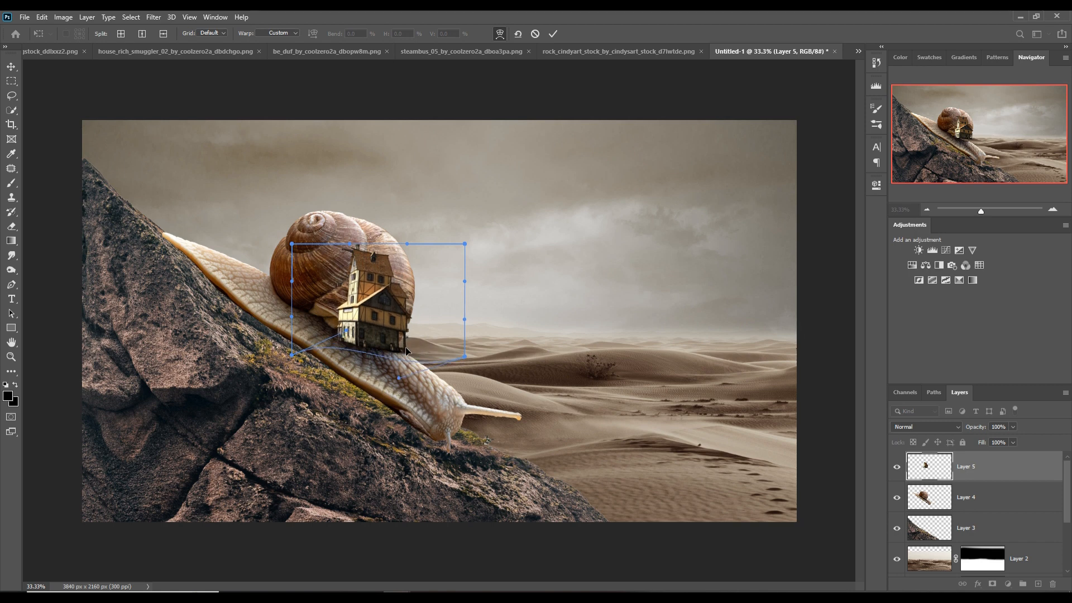
drag(402, 305, 385, 254)
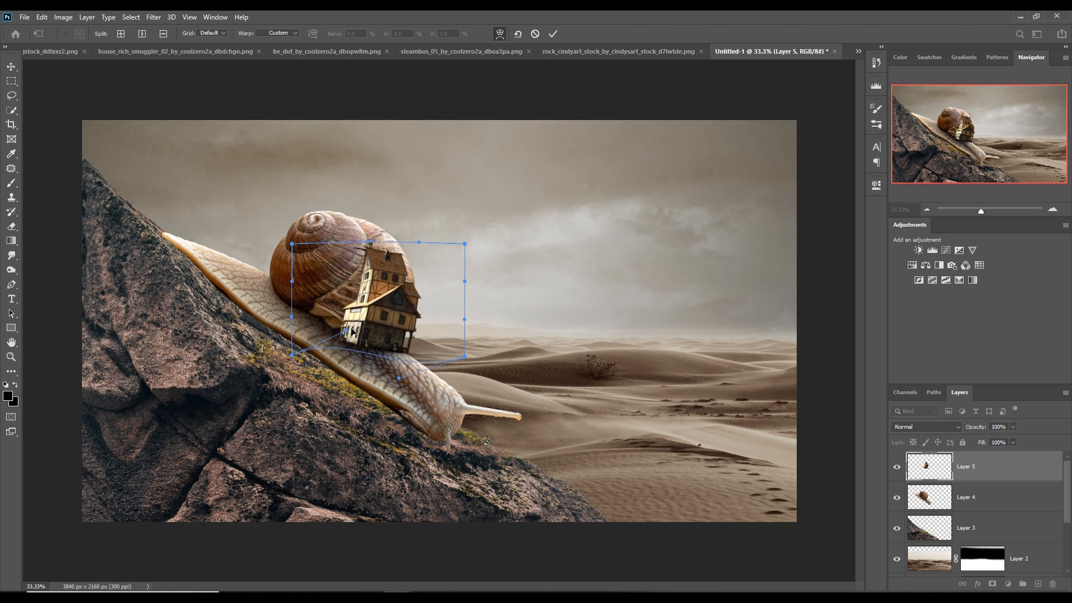
drag(351, 331, 370, 343)
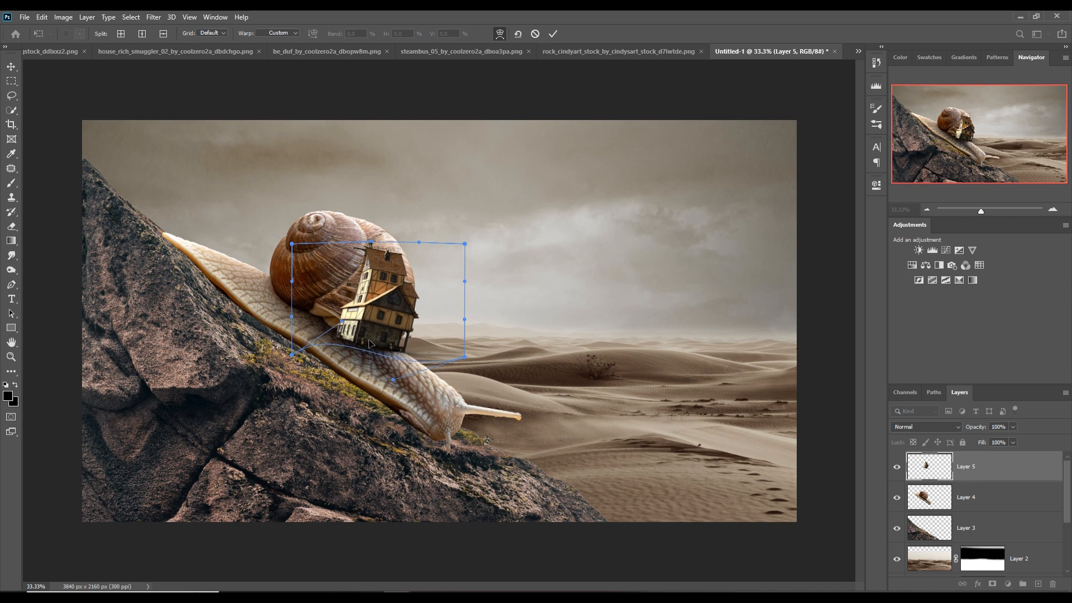
click(556, 36)
key(l)
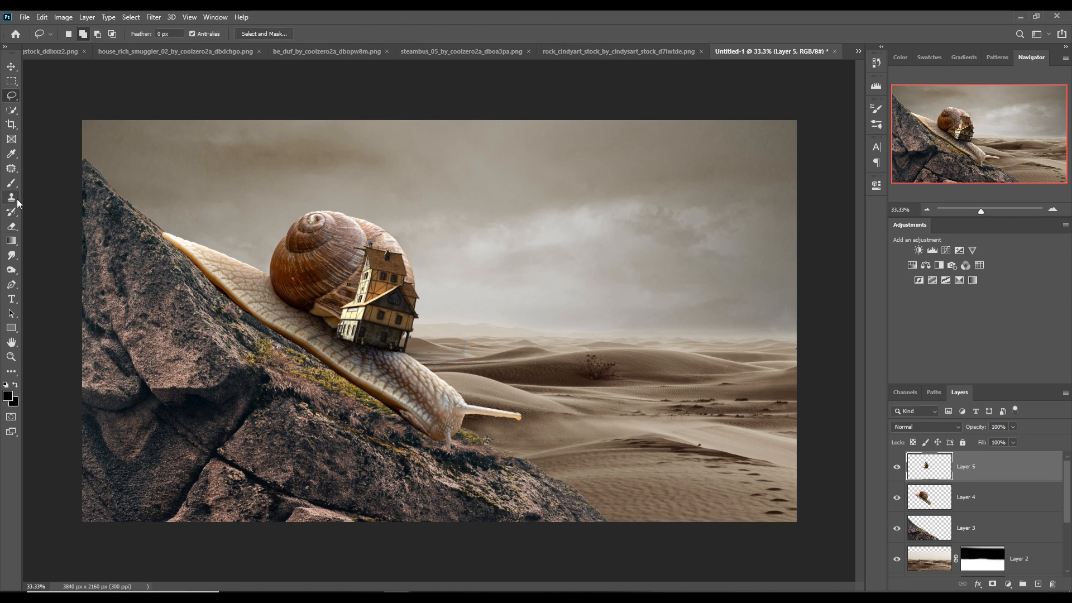
Float the be_duf image, copy the stone tower into Untitled-1 as a new layer and minimize the source window
click(12, 228)
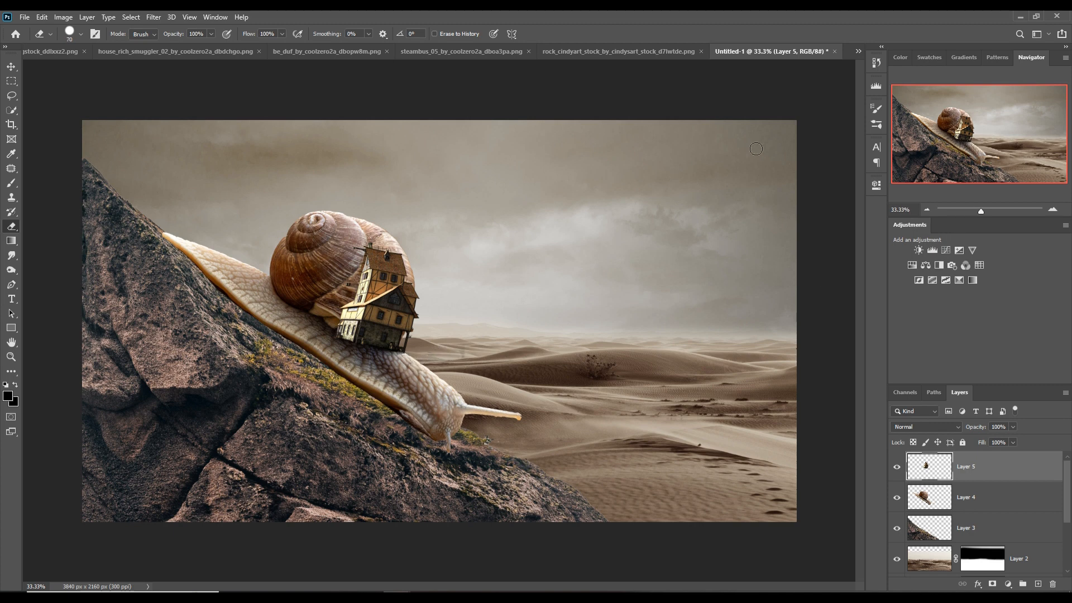
click(14, 68)
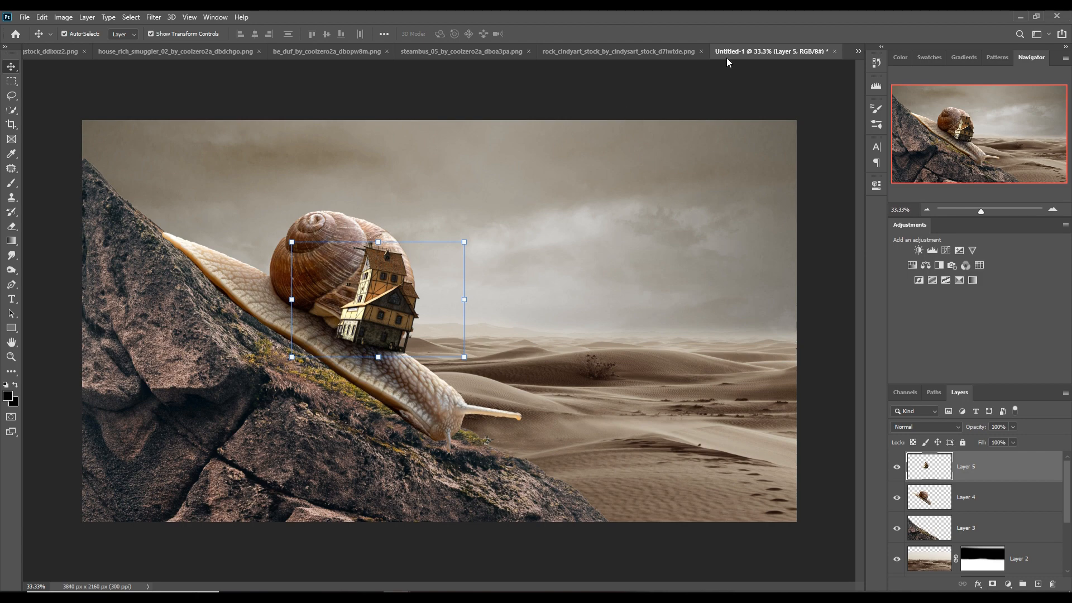
click(591, 52)
click(424, 50)
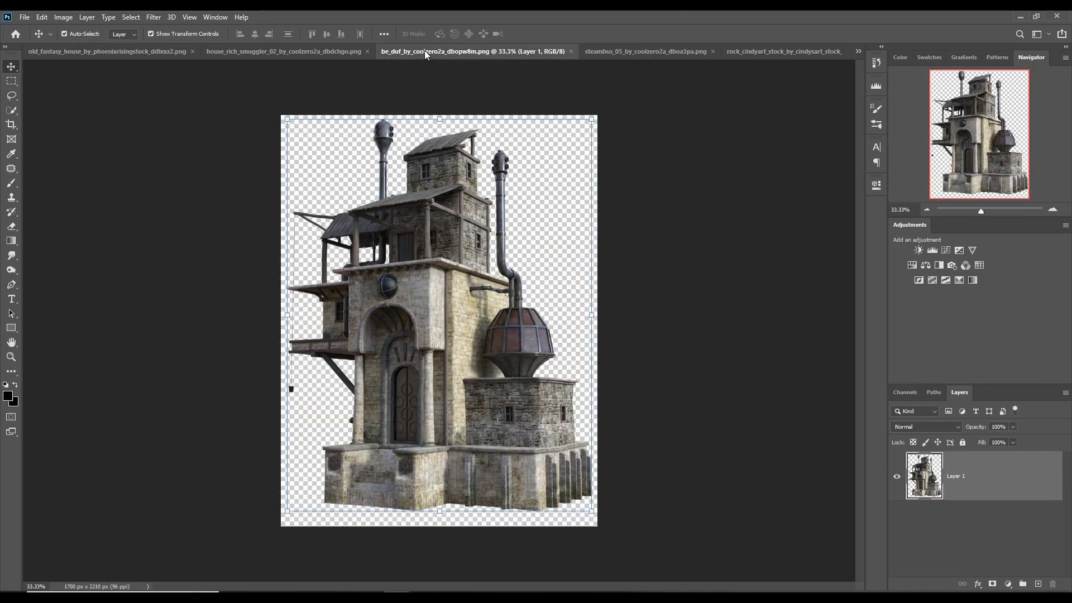
drag(425, 50, 599, 127)
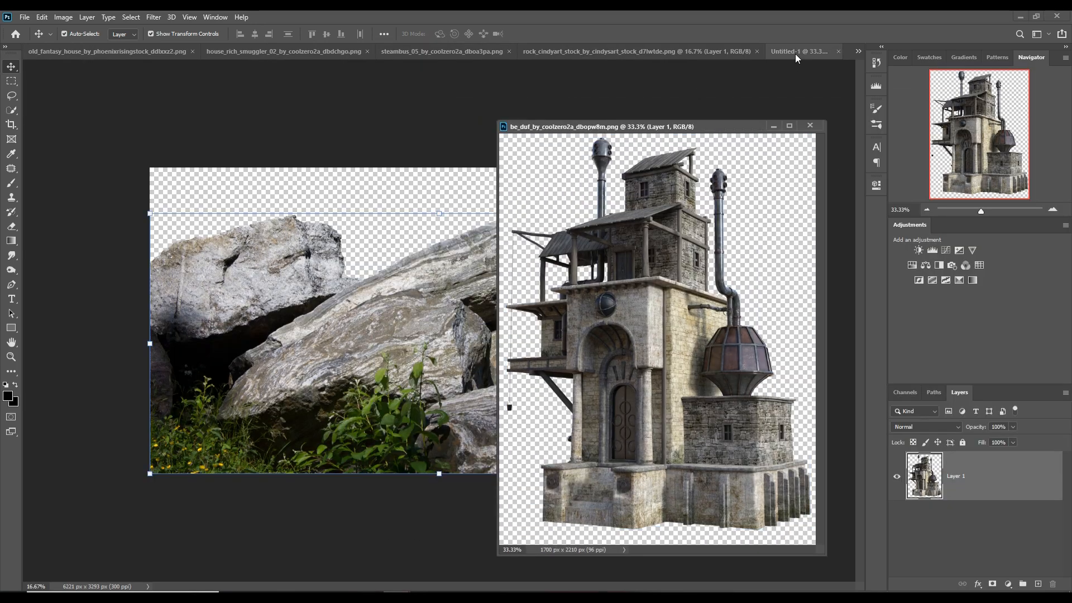
click(795, 54)
drag(645, 302, 354, 230)
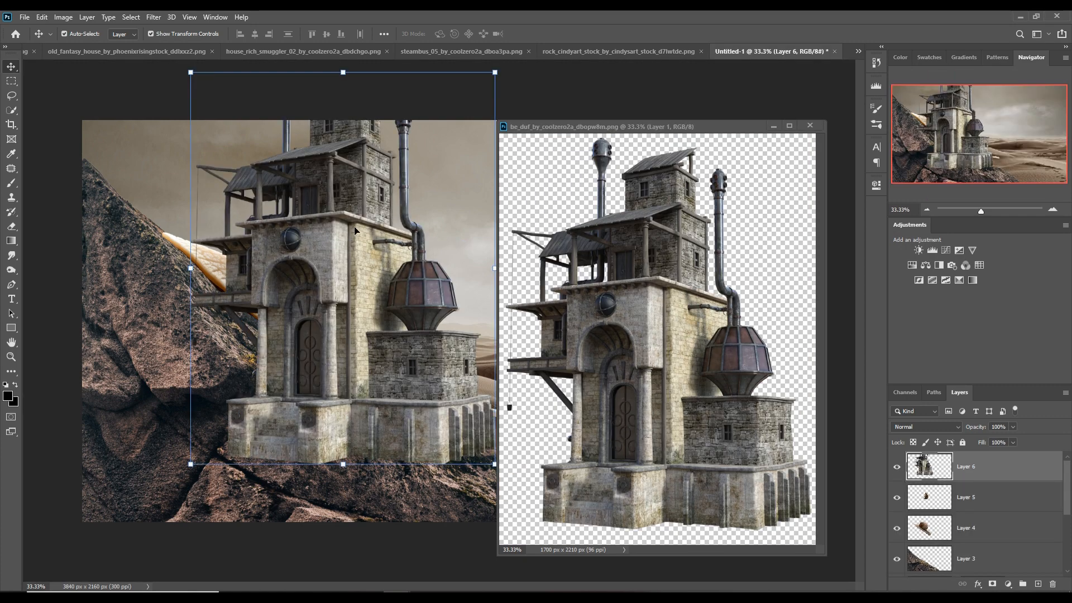
click(772, 127)
Scale the stone tower down and place it over the front of the shell, above the half-timbered house
drag(494, 73, 346, 275)
drag(274, 322, 354, 160)
drag(423, 112, 370, 178)
drag(329, 234, 379, 230)
click(552, 34)
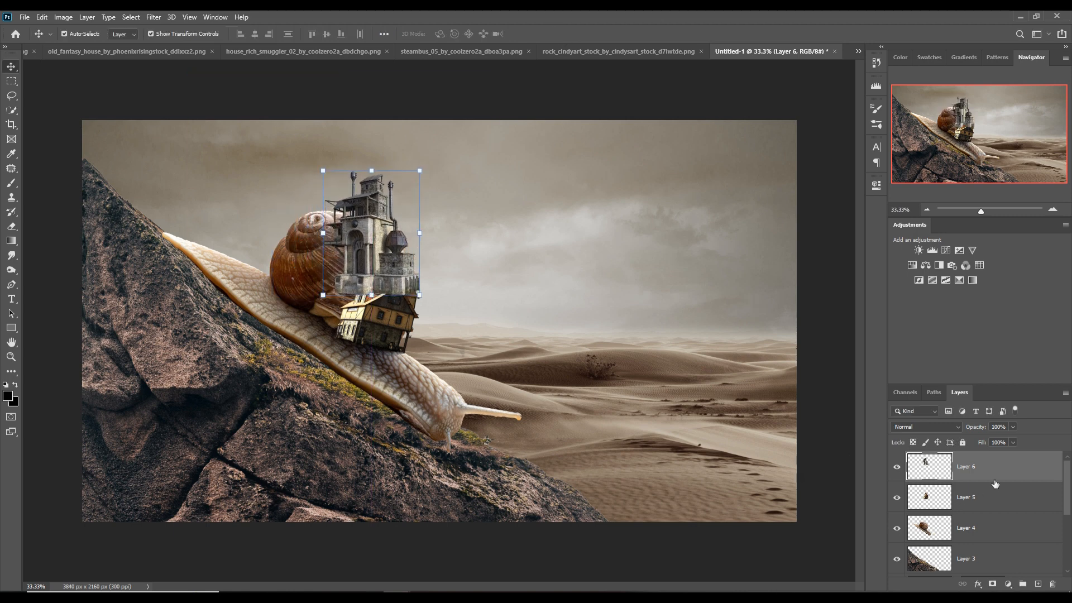
Move the stone tower's layer beneath the half-timbered house layer and nudge the tower into place behind the house
mouse_move(995, 484)
mouse_down()
mouse_move(896, 495)
mouse_move(903, 488)
mouse_up()
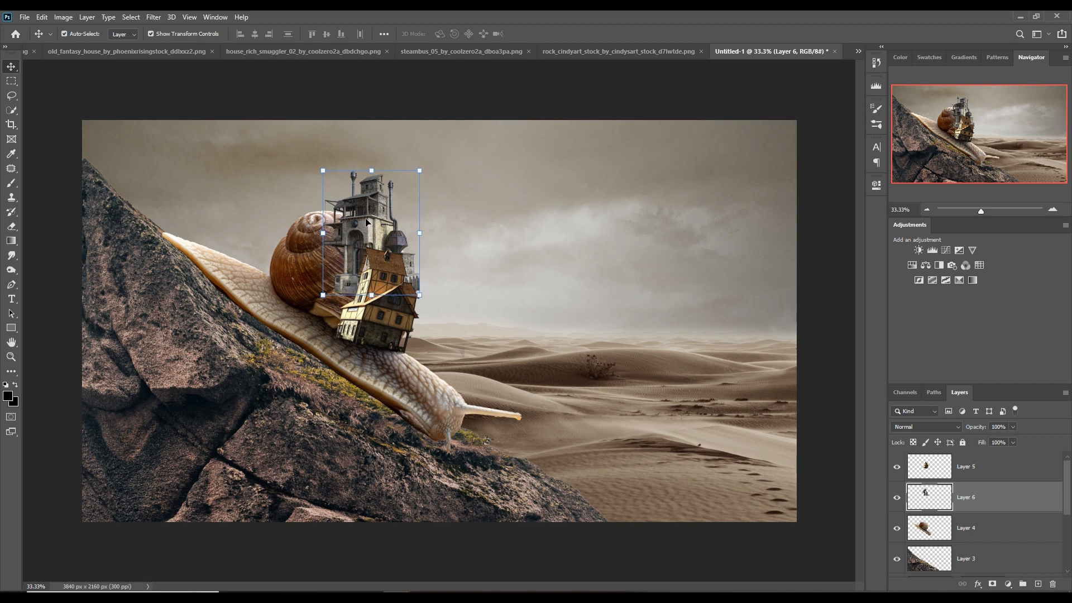
mouse_move(359, 226)
mouse_down()
mouse_move(358, 215)
mouse_move(364, 222)
mouse_up()
click(382, 286)
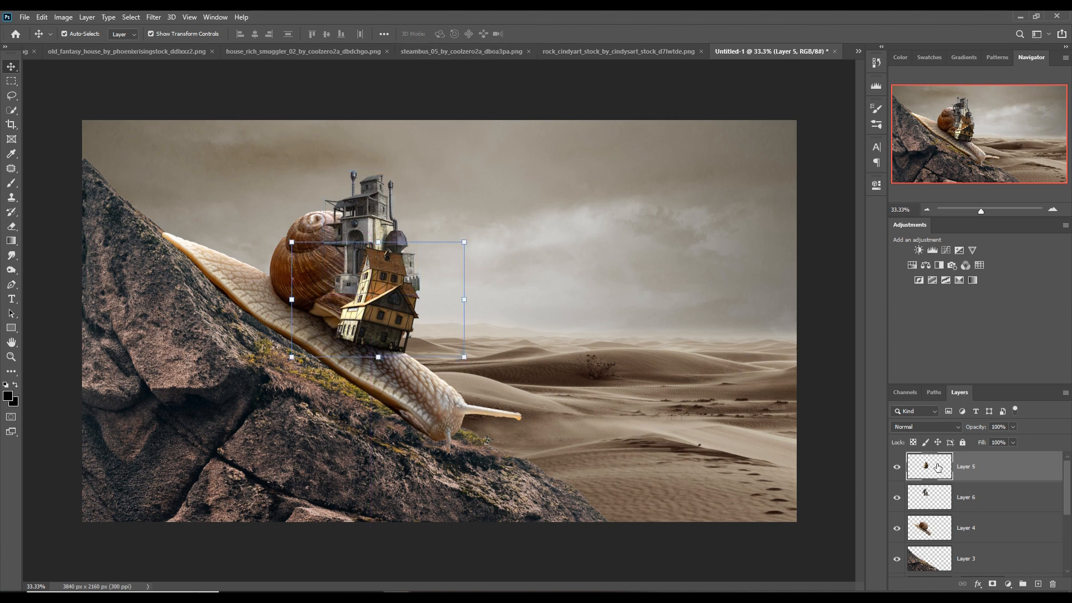
Float the house_rich_smuggler_02 image in its own window, and duplicate the stone tower layer in Untitled-1 as Layer 6 copy
click(652, 52)
click(417, 55)
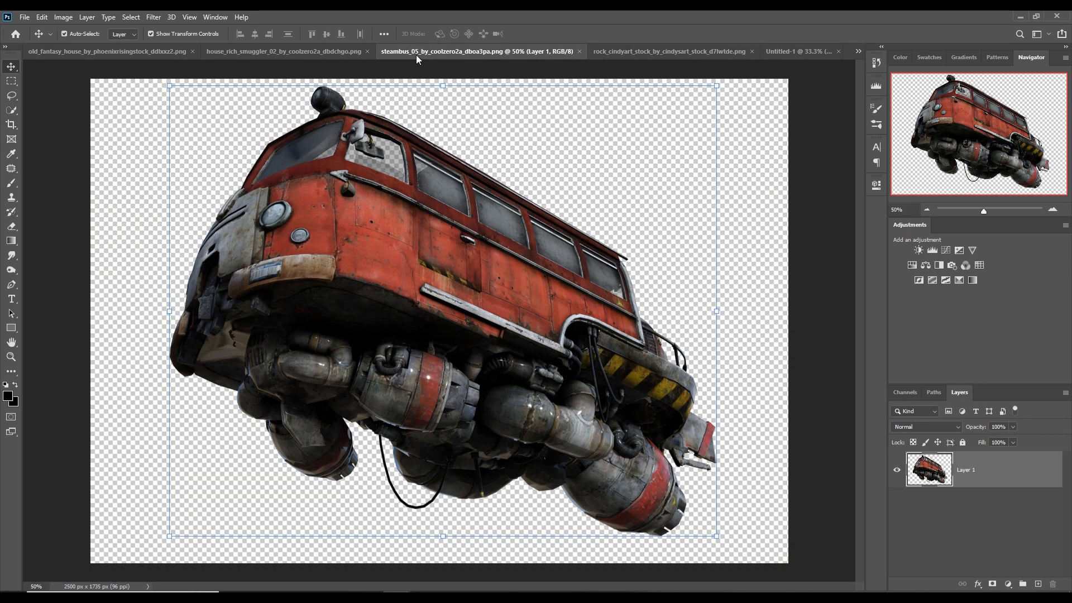
click(305, 52)
drag(515, 57, 510, 112)
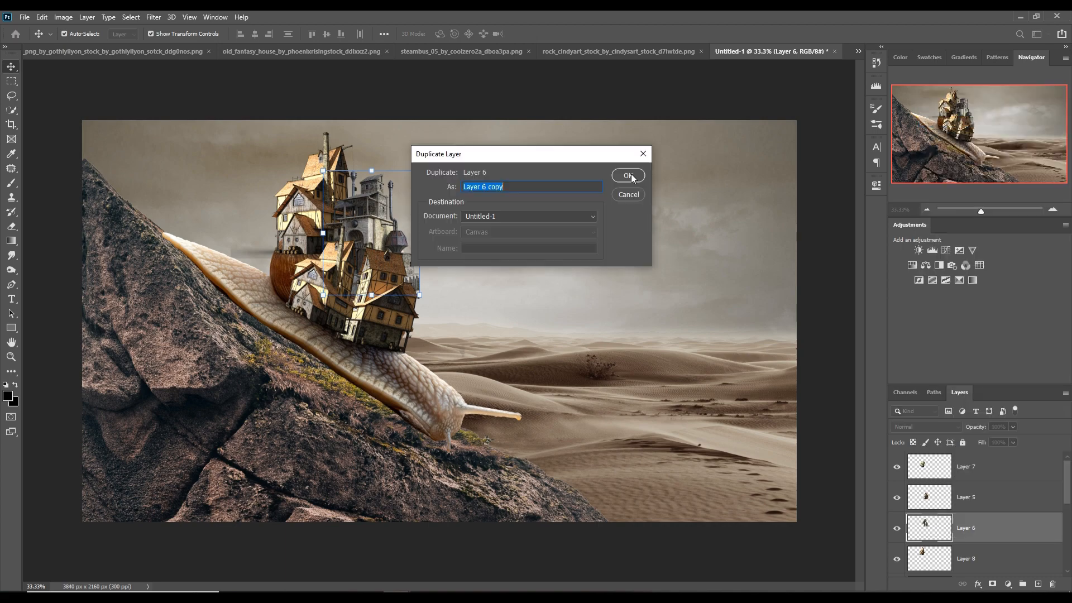
key(Return)
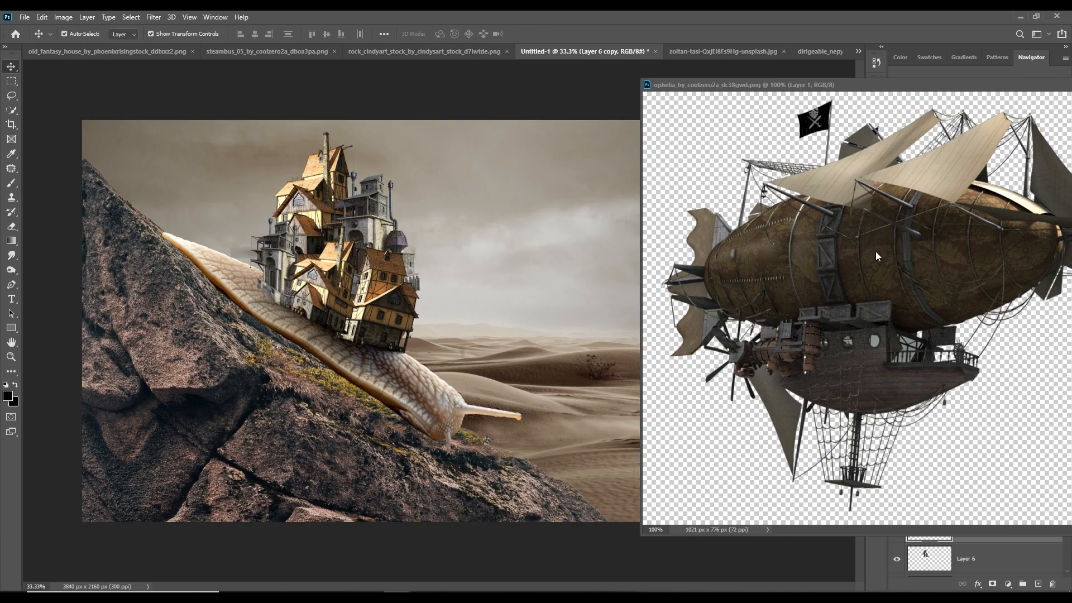
Copy the ophelia airship into Untitled-1, and place the small dirigible in the sky below and ahead of it
drag(876, 252, 446, 173)
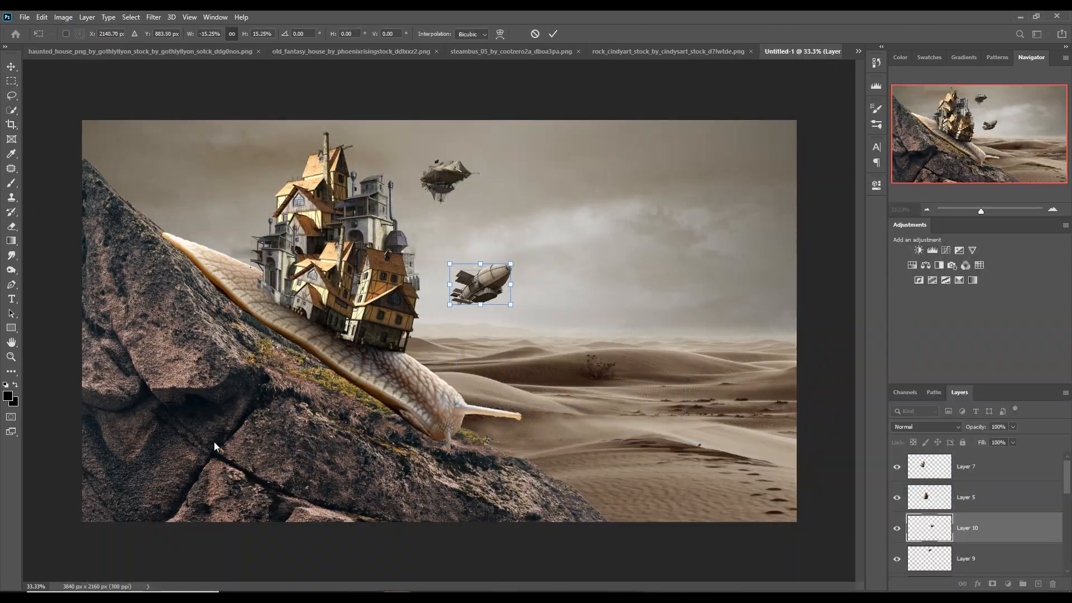
drag(502, 277, 528, 235)
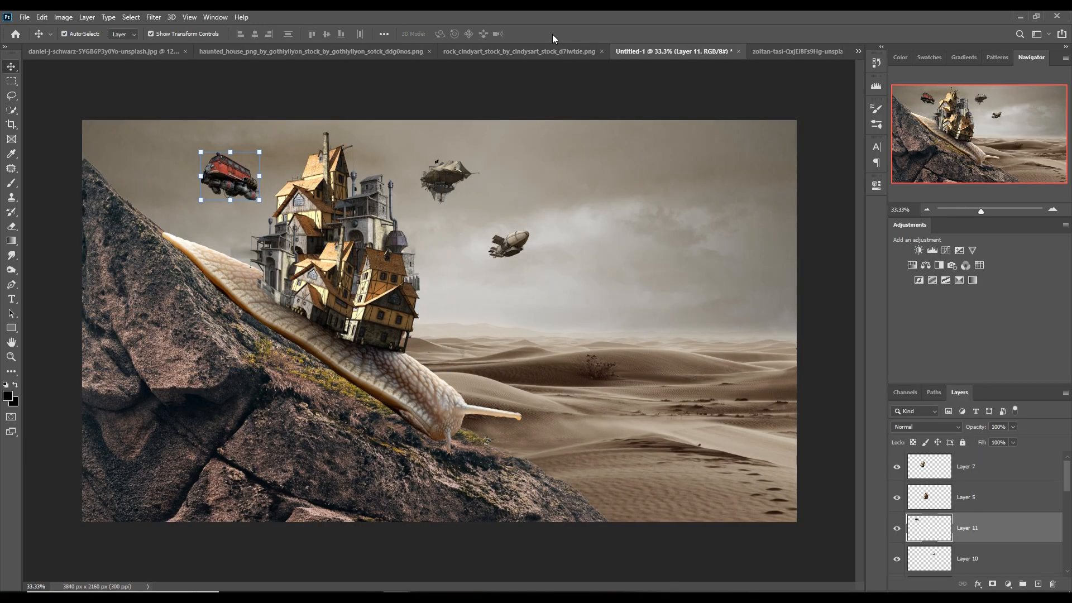
Bring the zoltan-tasi boulder into Untitled-1 and scale it down into the lower-right corner of the scene
click(781, 50)
key(w)
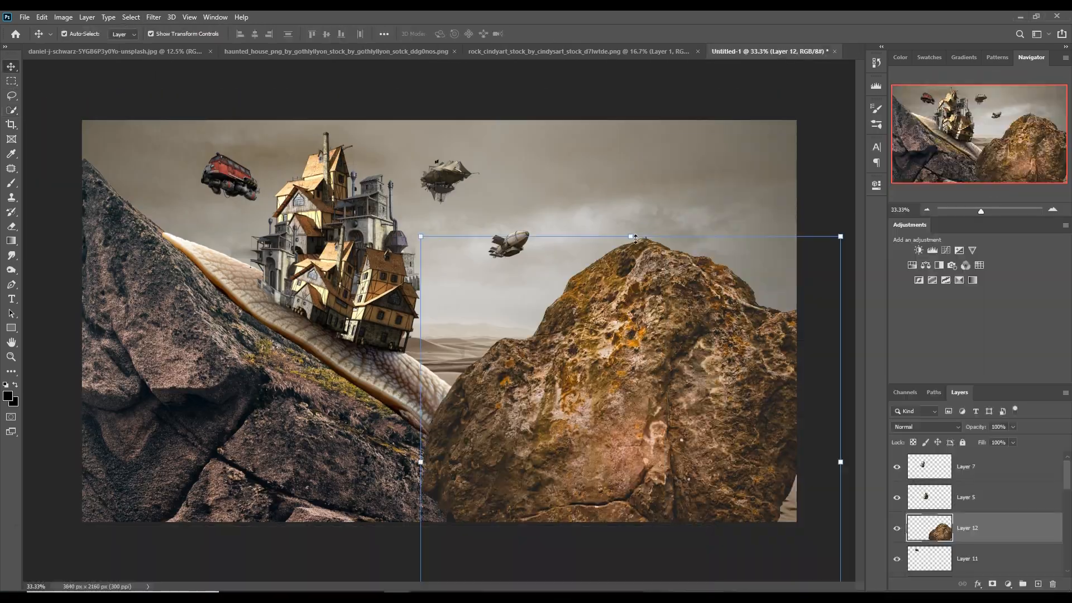
drag(839, 235, 714, 501)
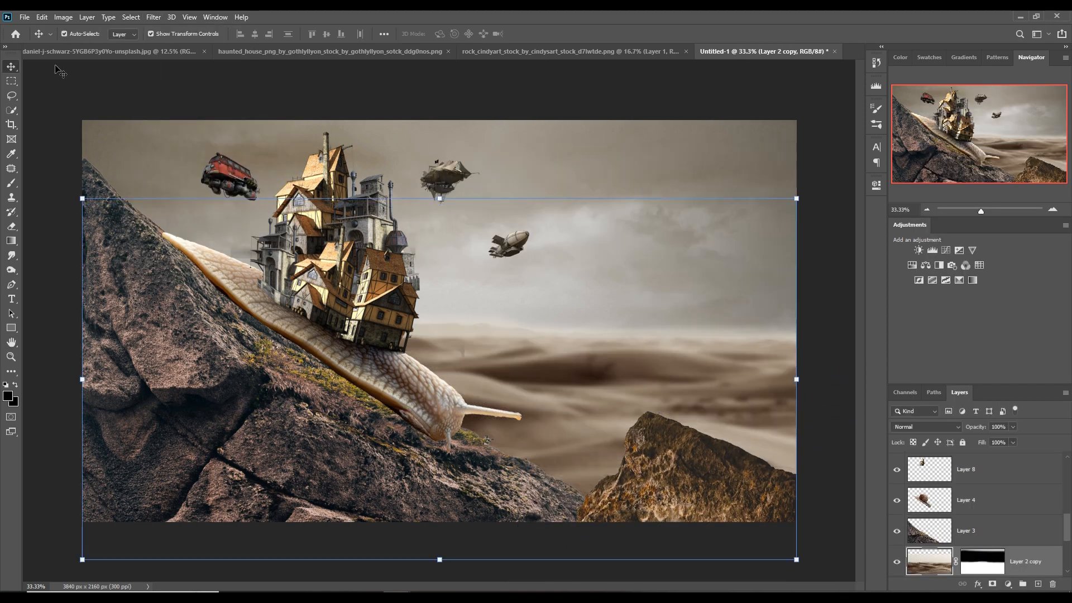
Add a clipped Hue/Saturation adjustment to the foreground boulder with Hue -38, Saturation -83 and Lightness -8
click(673, 455)
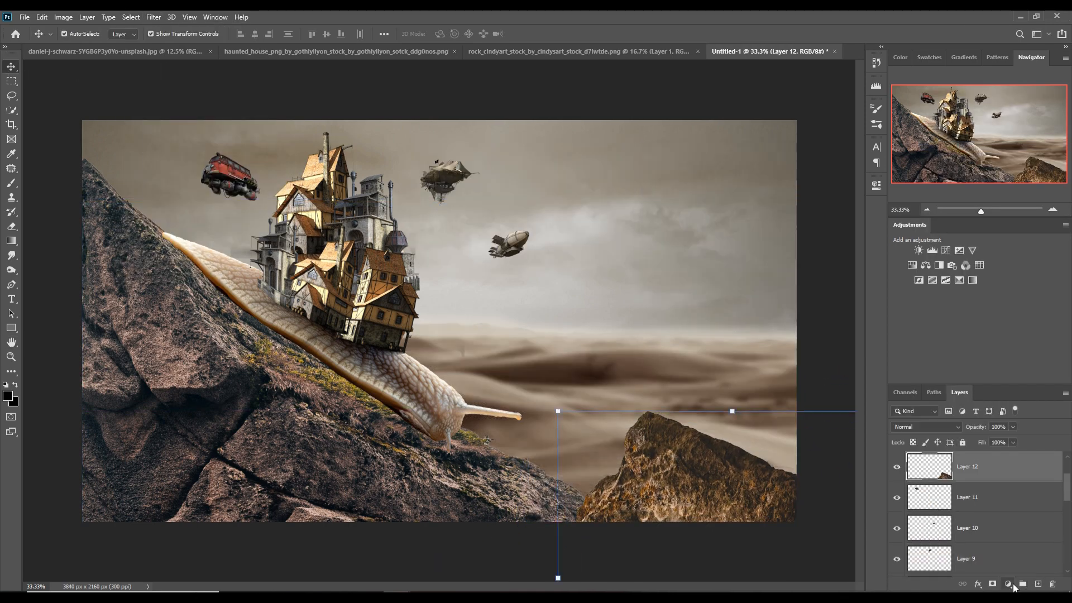
click(1007, 583)
click(1005, 495)
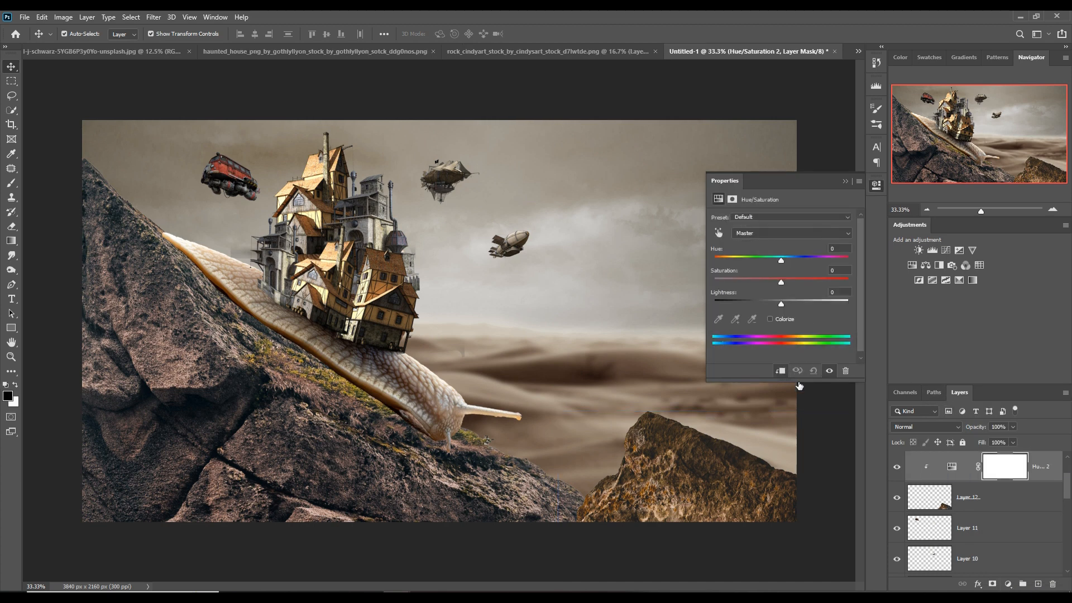
drag(781, 260, 843, 266)
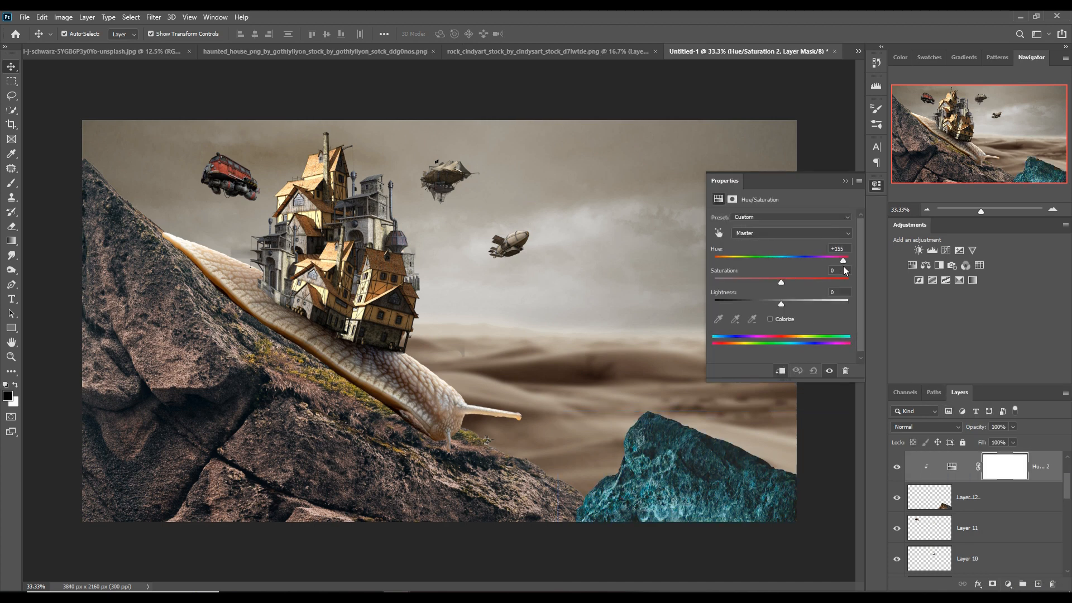
drag(781, 281, 742, 290)
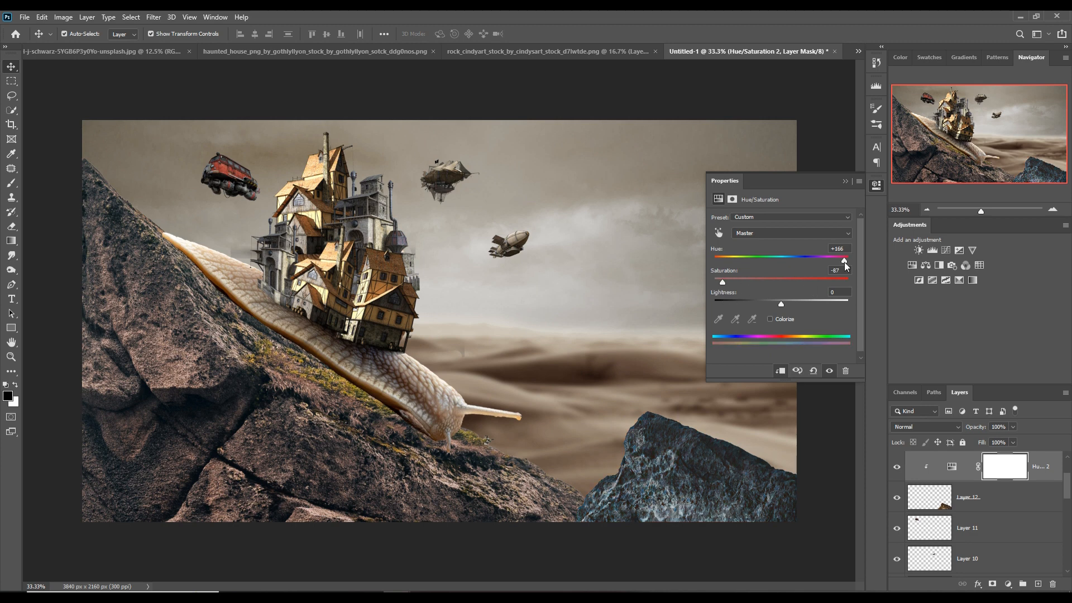
drag(844, 262, 832, 260)
drag(747, 265, 750, 267)
drag(781, 303, 776, 303)
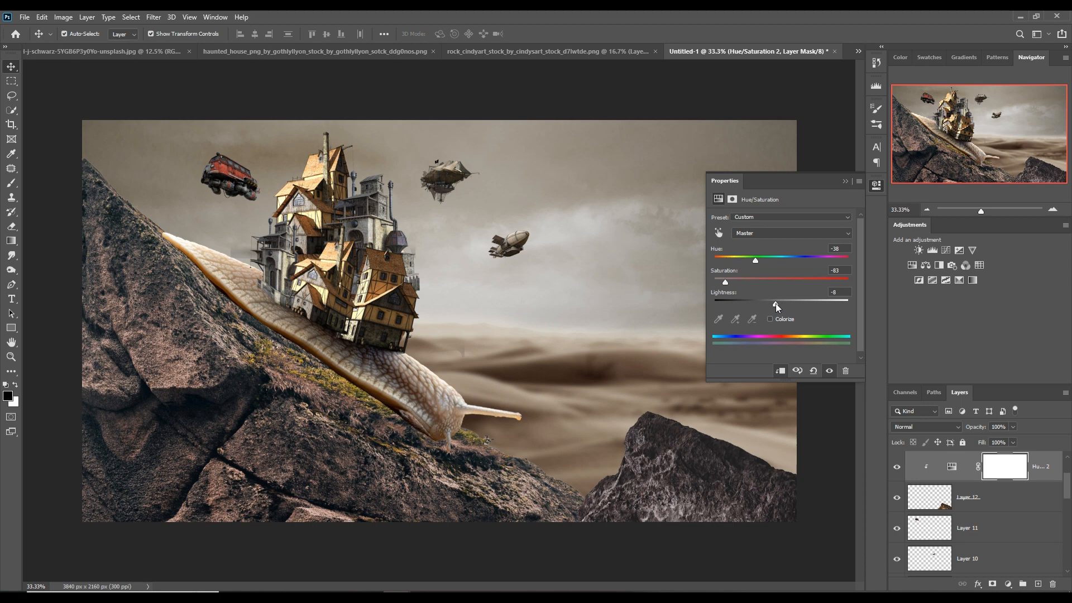
click(846, 182)
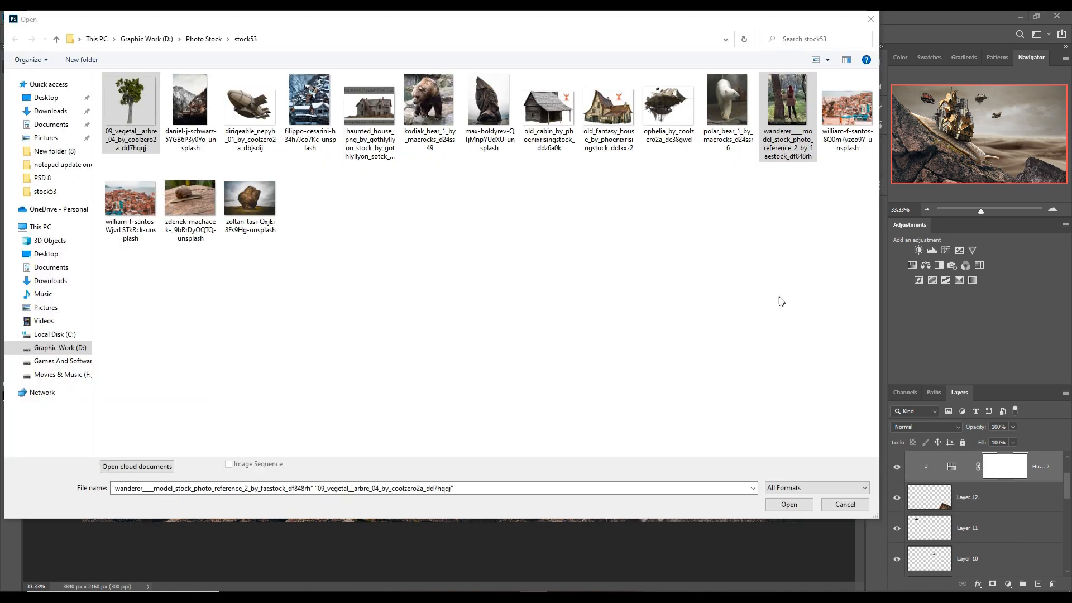
Open the wanderer model and 09_vegetal arbre_04 tree images, and copy the woman into Untitled-1
click(795, 504)
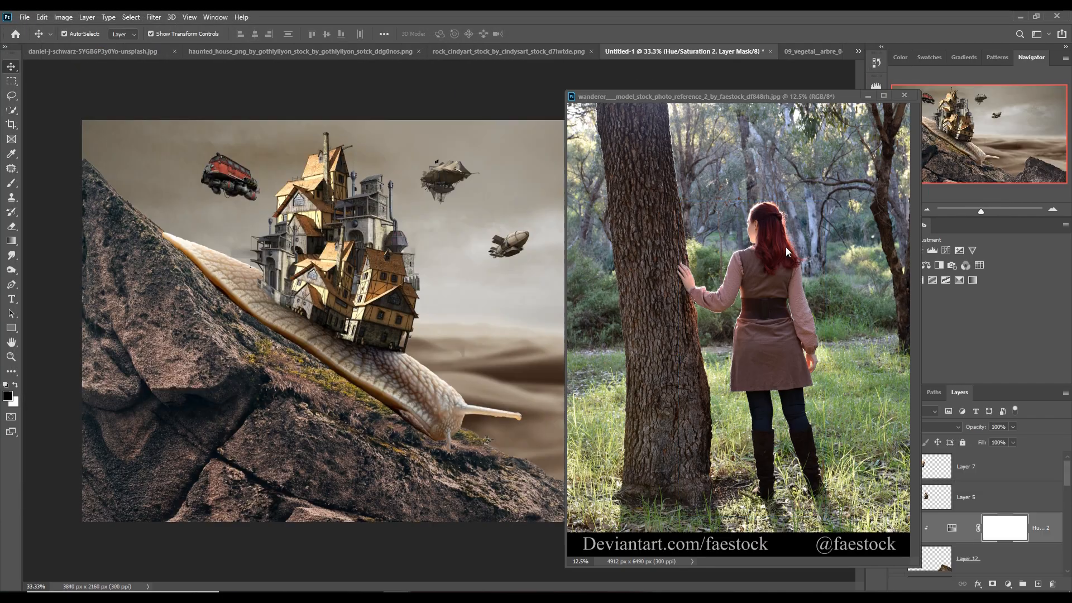
drag(786, 246, 642, 251)
Scale the woman to about 9.48% and stand her on the peak of the small foreground rock
key(ctrl+t)
drag(545, 180, 636, 335)
drag(646, 385, 661, 387)
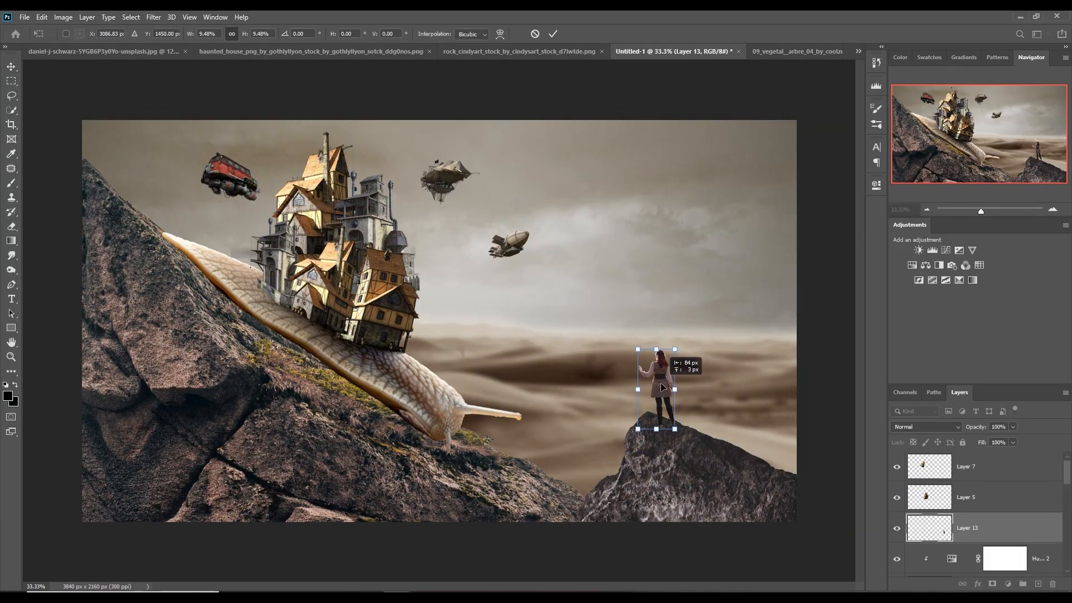
key(Return)
Bring the tree into Untitled-1, send it behind the woman and rock layers, and set it on the peak beside her
drag(798, 51, 842, 109)
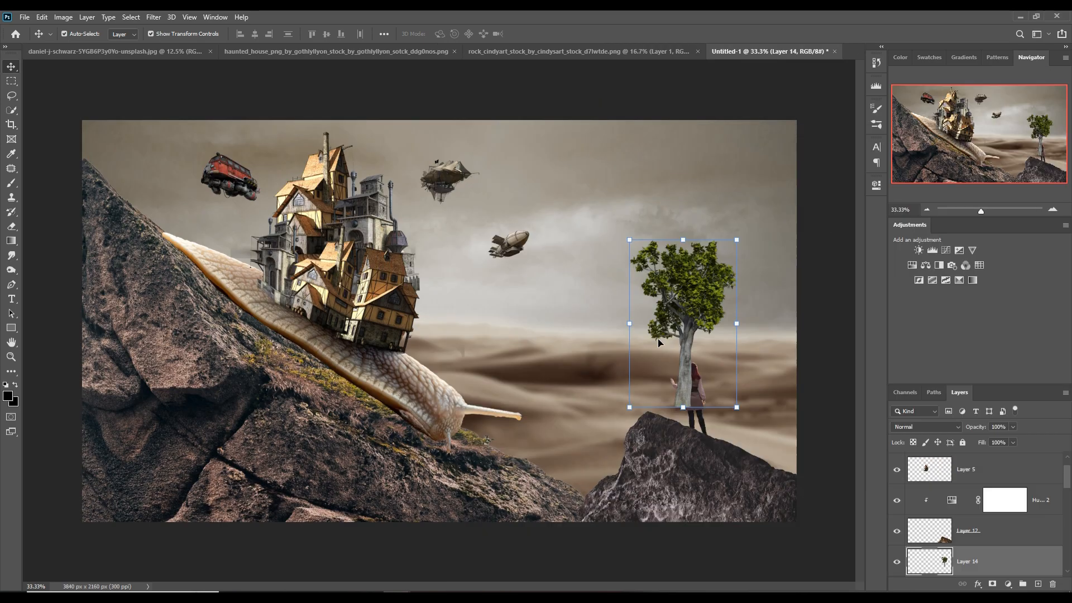
key(ctrl+[)
key(ctrl+t)
drag(657, 338, 634, 358)
key(Return)
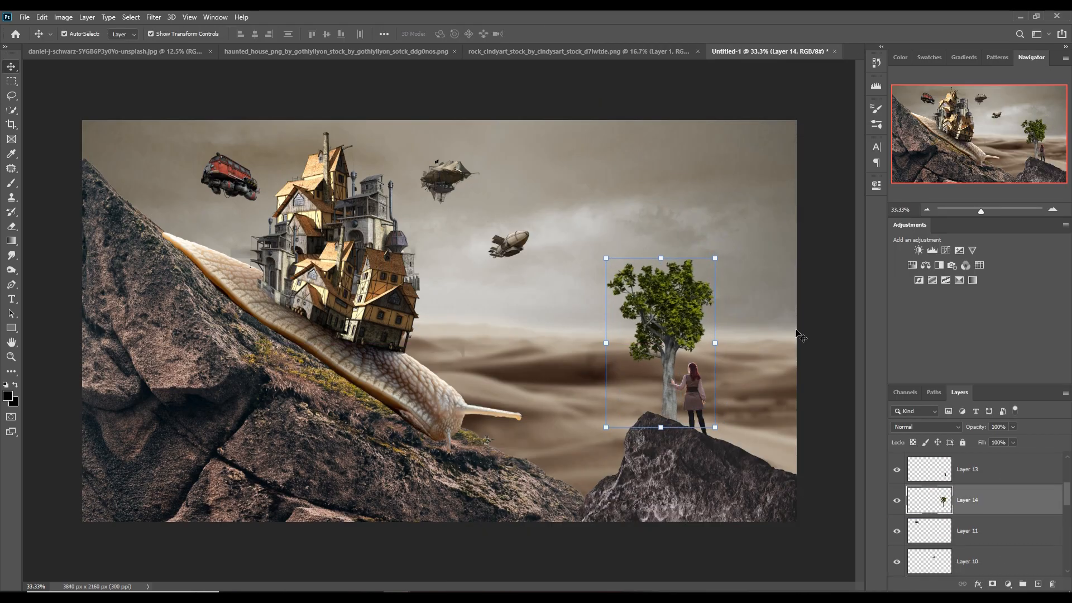
Add a layer clipped to the large rock on Layer 3 and shade its lower part with a soft black brush at 6% opacity
scroll(1032, 523, down, 5)
click(1033, 530)
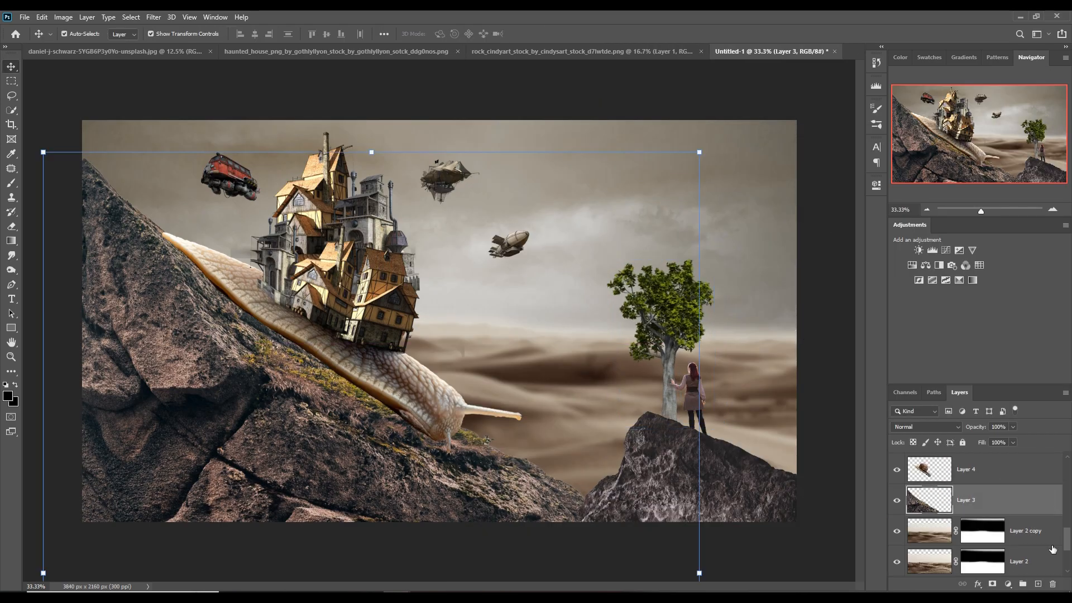
click(1038, 584)
key(b)
key(ctrl+alt+g)
key(0)
key(6)
key(bracketright)
key(bracketright)
key(bracketright)
drag(132, 359, 299, 580)
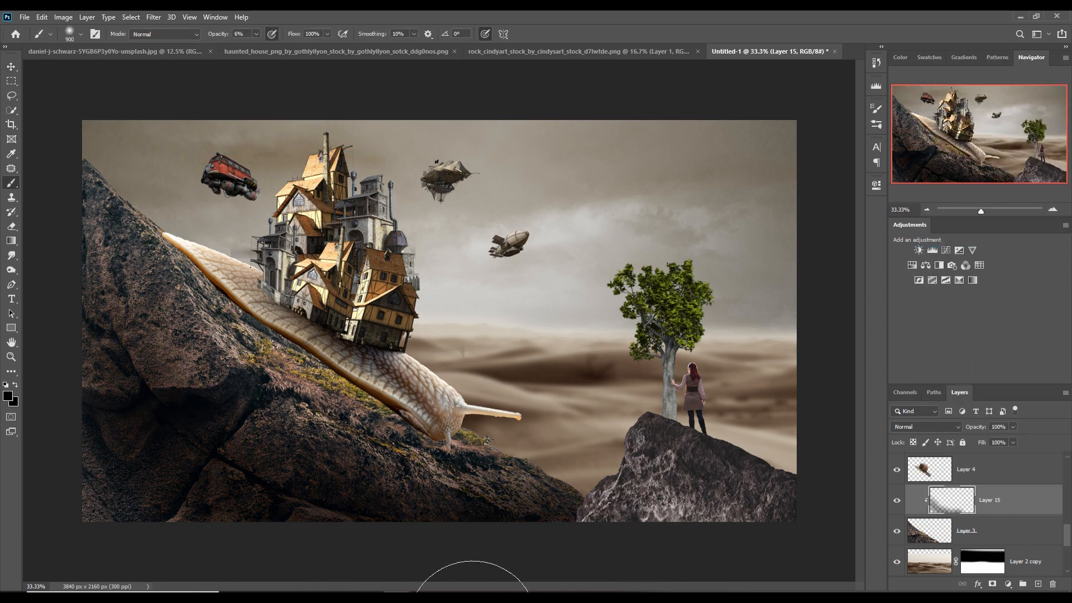
Add a new layer clipped to the small foreground rock on Layer 12 and darken its lower part with the soft black brush
key(v)
scroll(1029, 514, up, 5)
click(993, 467)
click(1028, 528)
scroll(1029, 528, up, 1)
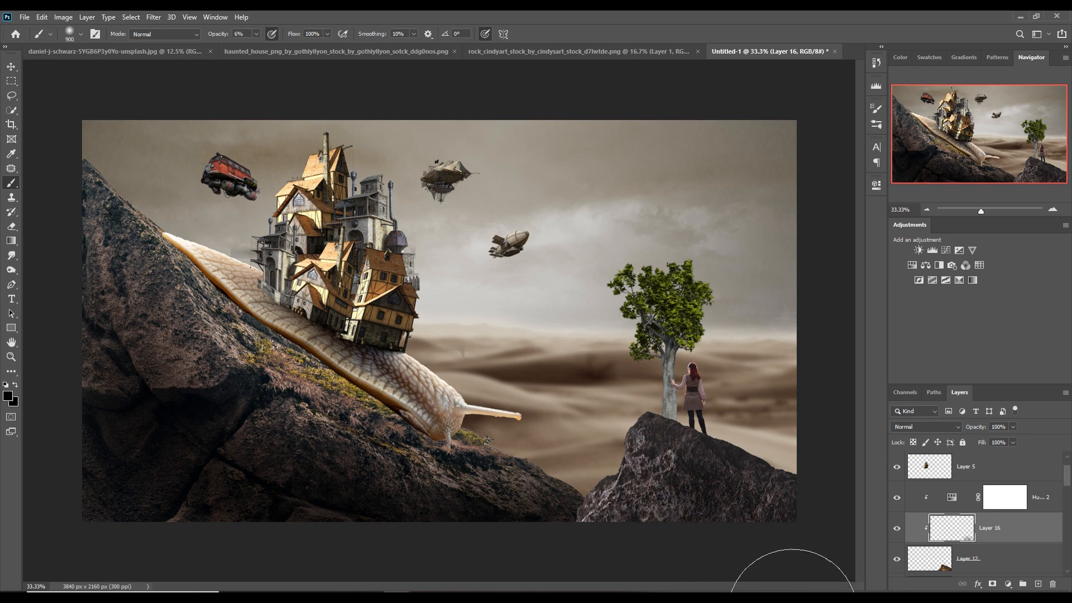
Add a Hue/Saturation adjustment clipped to the tree layer and set its Saturation to -50
click(1008, 584)
click(1014, 474)
click(780, 371)
drag(780, 283, 747, 282)
drag(782, 304, 780, 304)
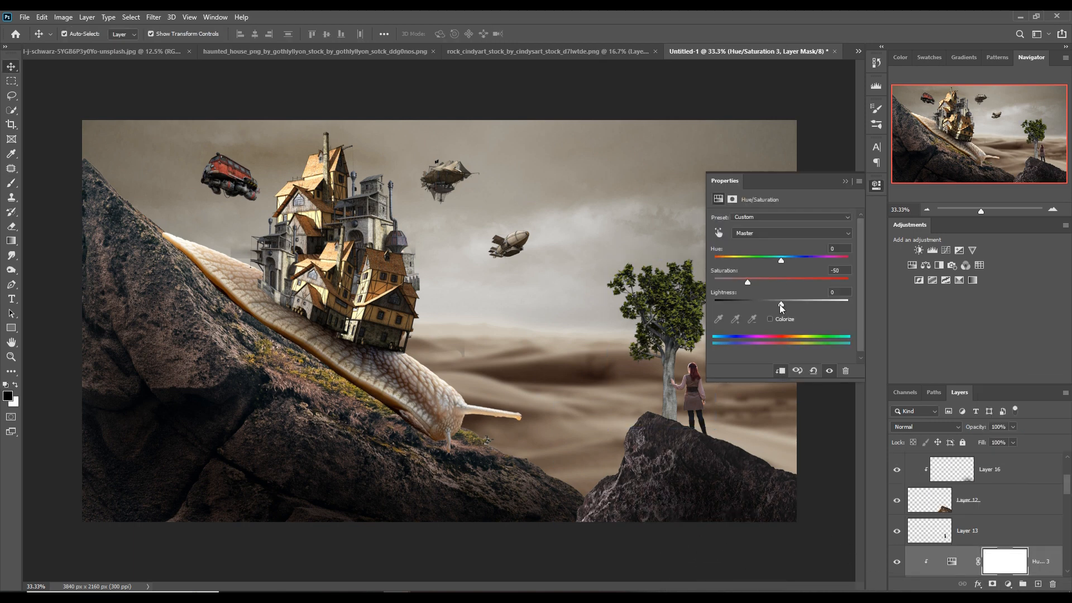
click(837, 185)
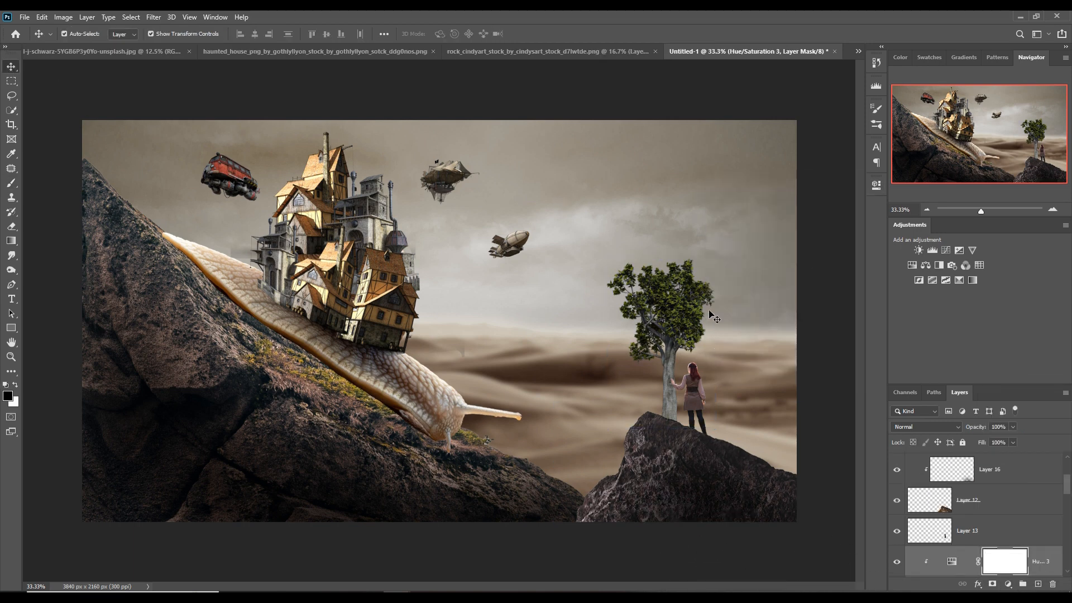
Add a Curves adjustment clipped to the woman's layer and lower its midtones to darken her
click(686, 311)
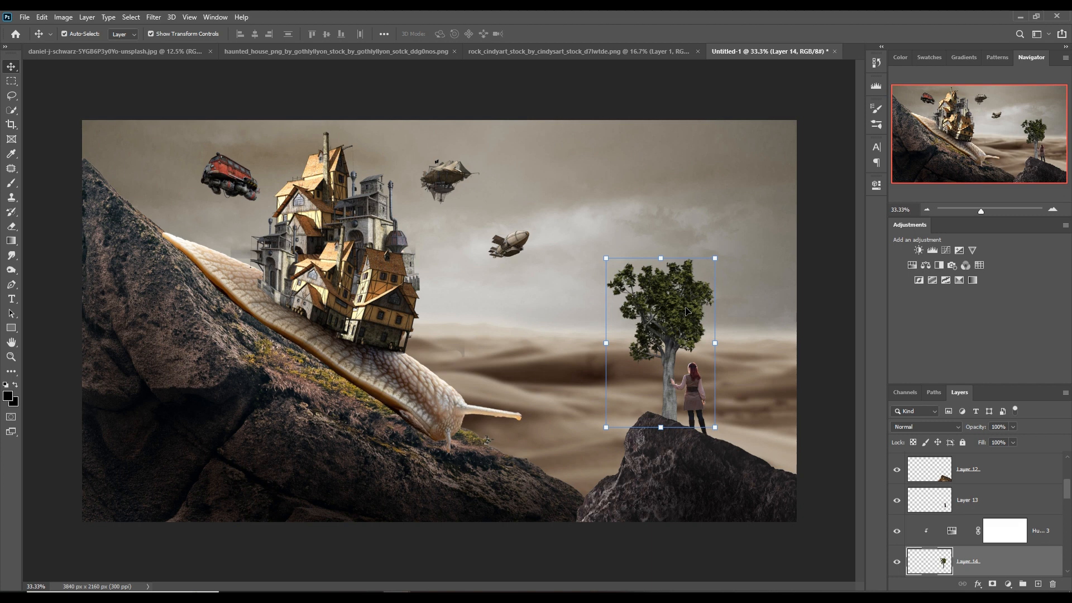
click(697, 398)
click(1007, 584)
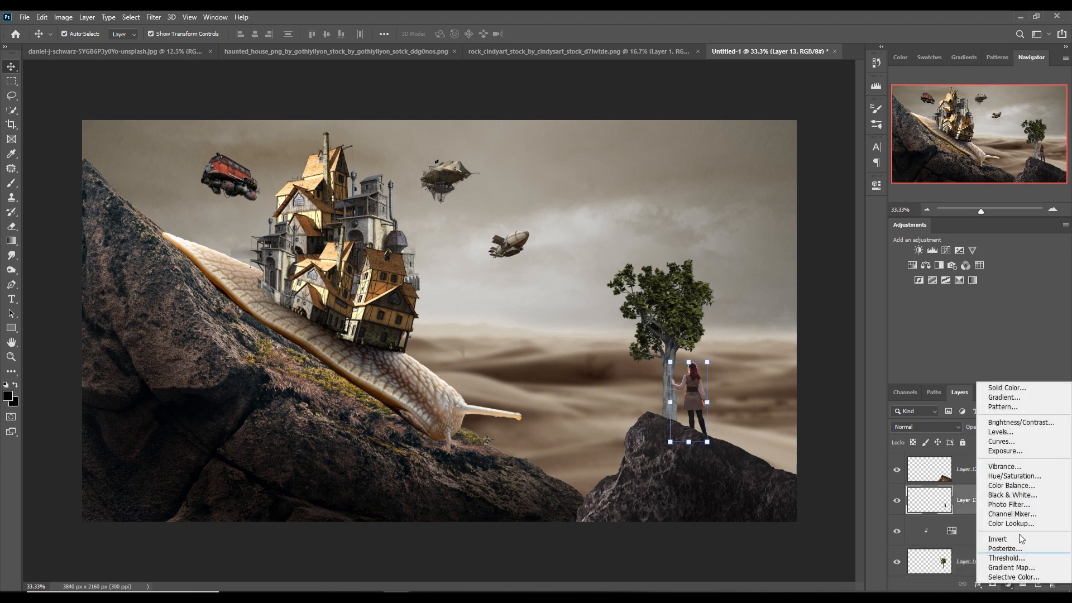
click(1016, 444)
click(782, 372)
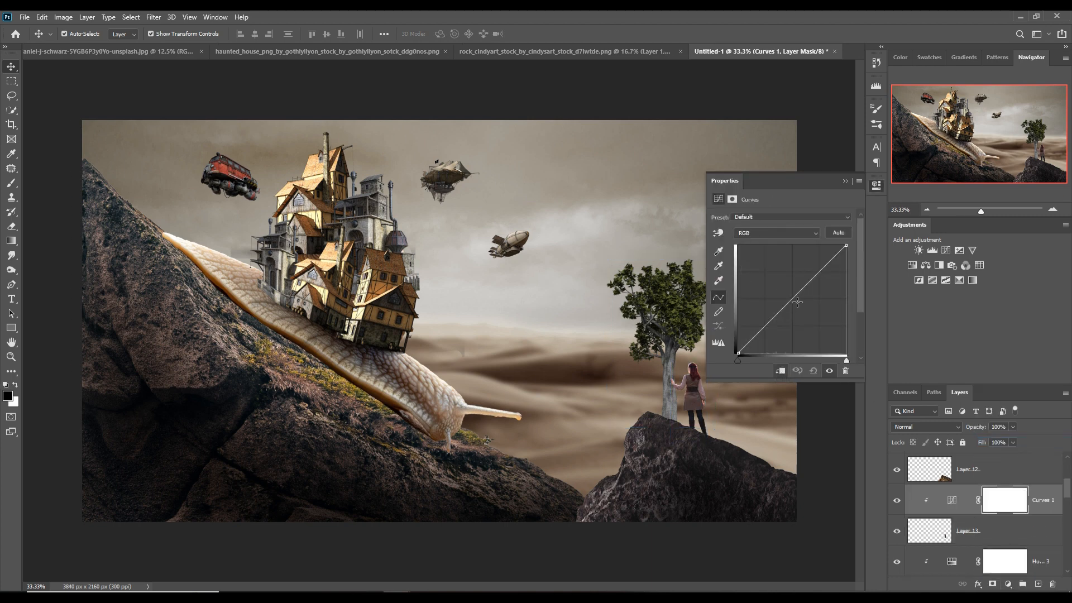
drag(801, 294, 798, 317)
click(845, 181)
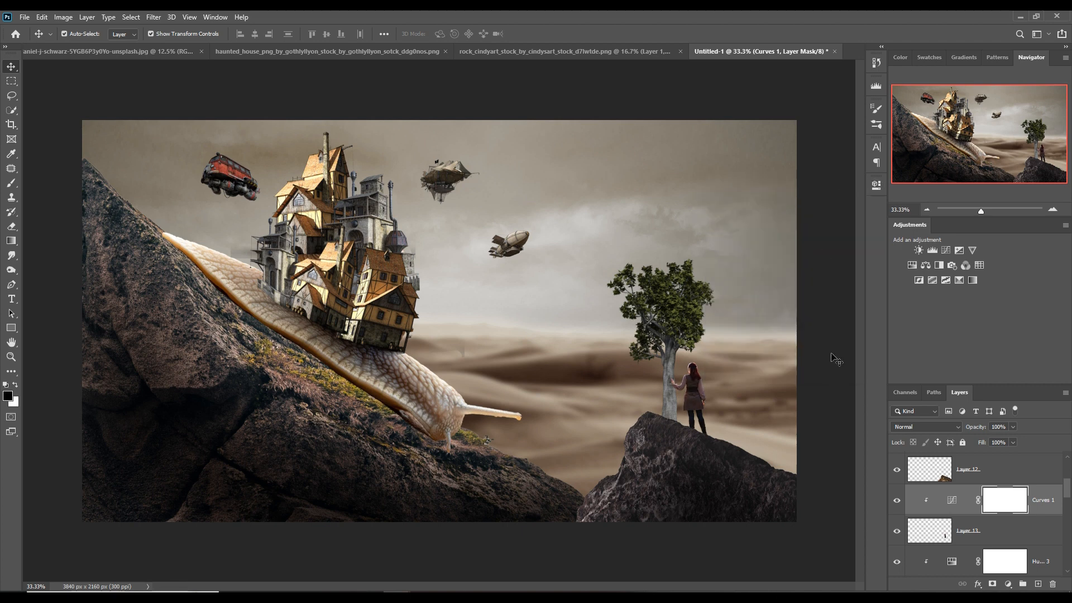
click(642, 597)
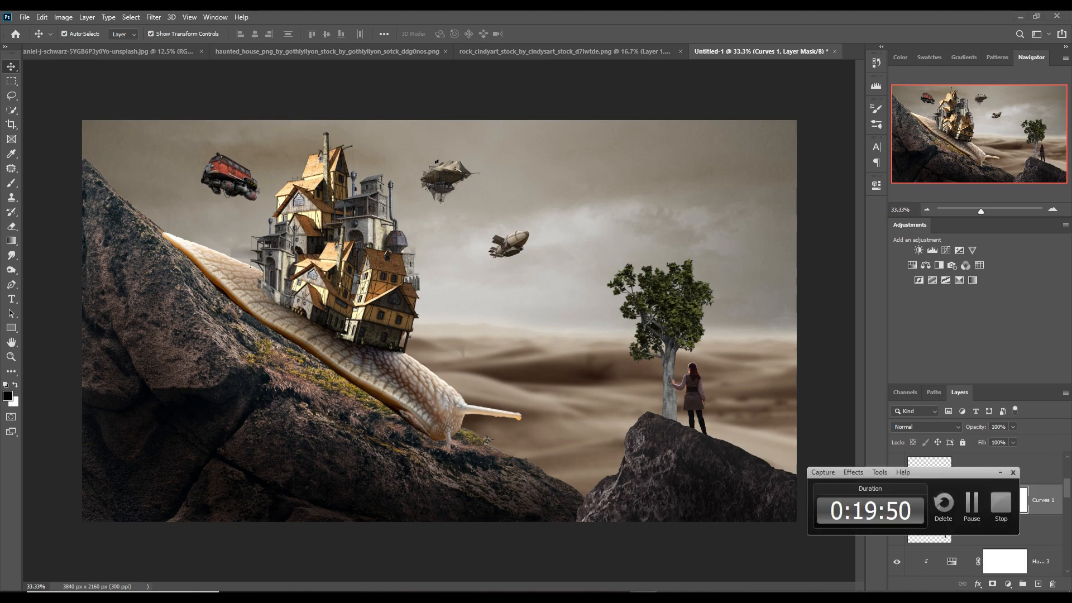
click(975, 512)
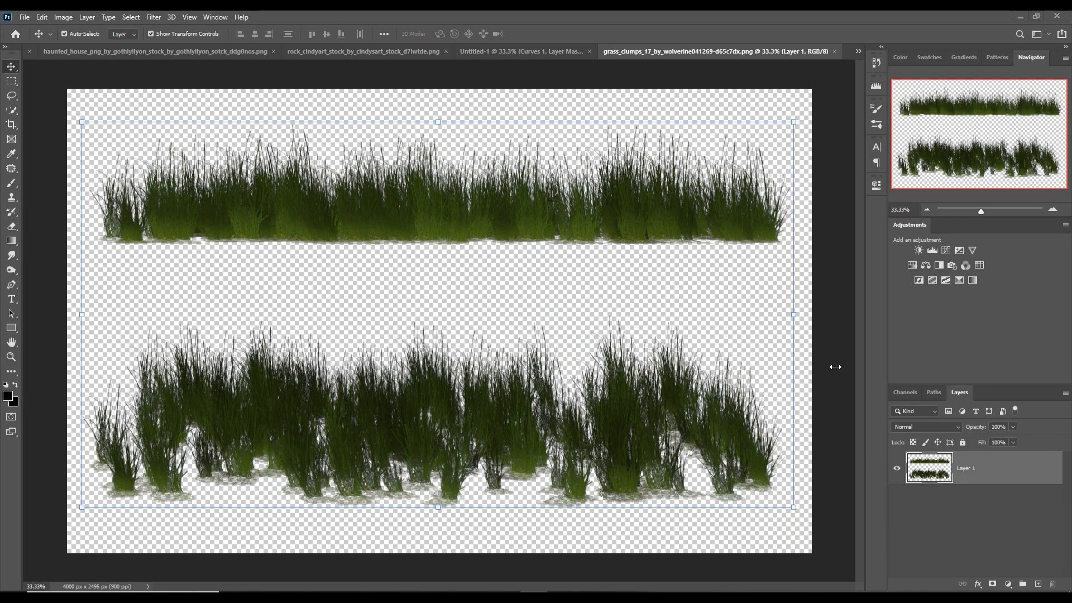
Select the upper grass row in the grass clumps file, bring it into Untitled-1 and close the grass file
click(14, 84)
drag(81, 108, 797, 270)
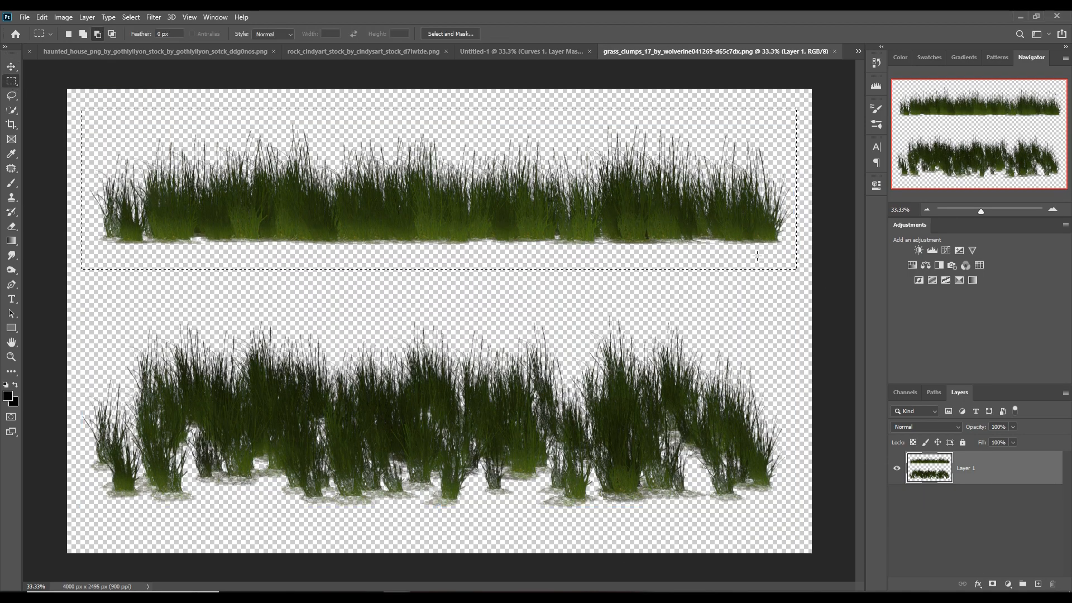
click(11, 67)
drag(714, 51, 755, 167)
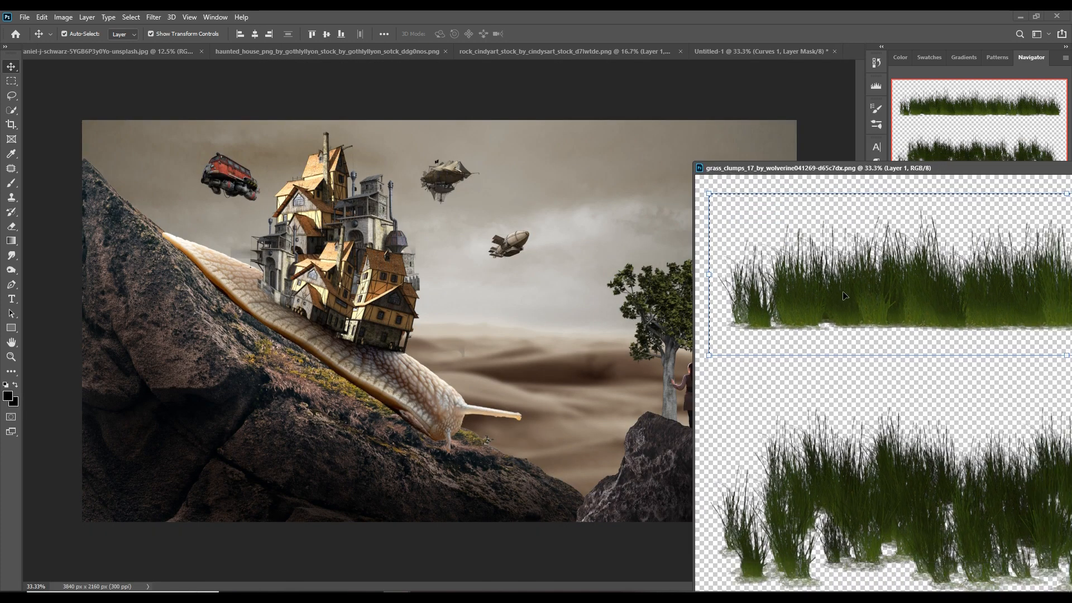
drag(888, 292, 659, 354)
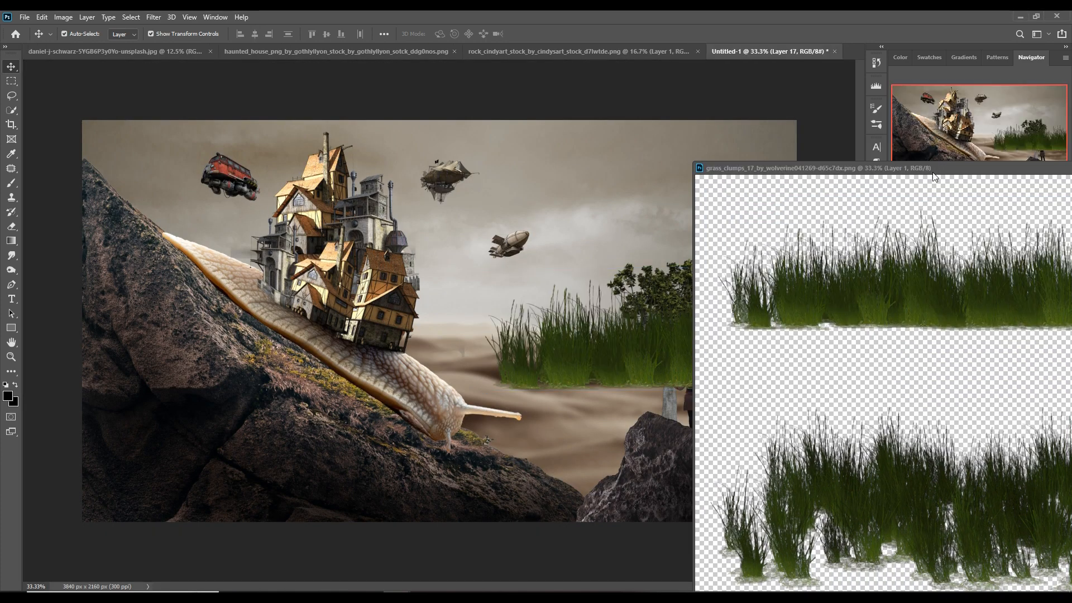
drag(932, 169, 388, 362)
click(853, 363)
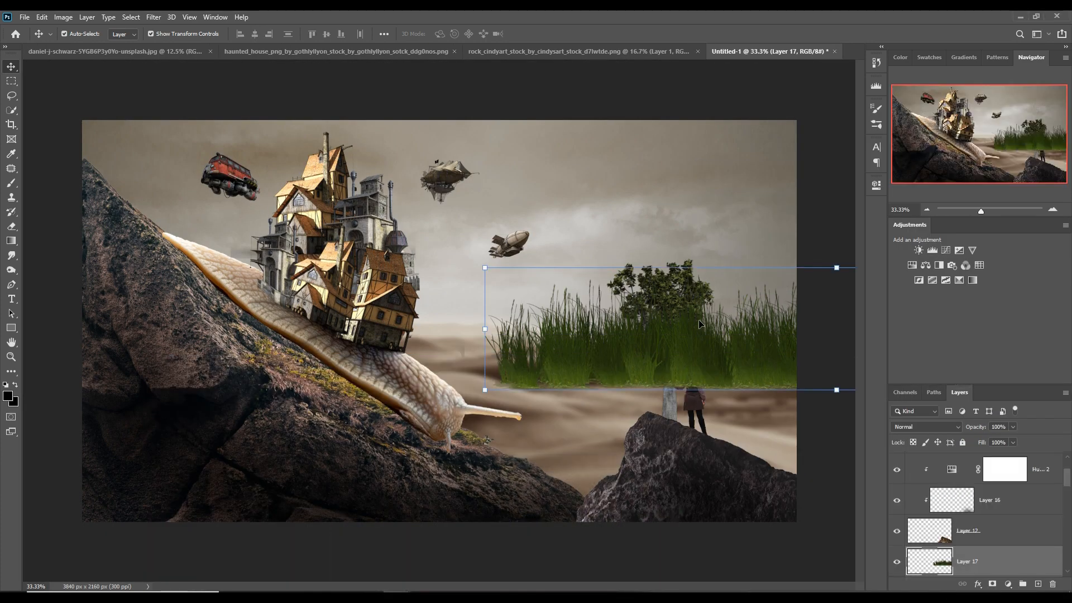
Rotate the grass to follow the small foreground rock's slope and place it along the edge beside the woman
drag(702, 307, 727, 420)
drag(715, 372, 655, 401)
drag(601, 377, 630, 310)
drag(732, 446, 755, 457)
click(553, 34)
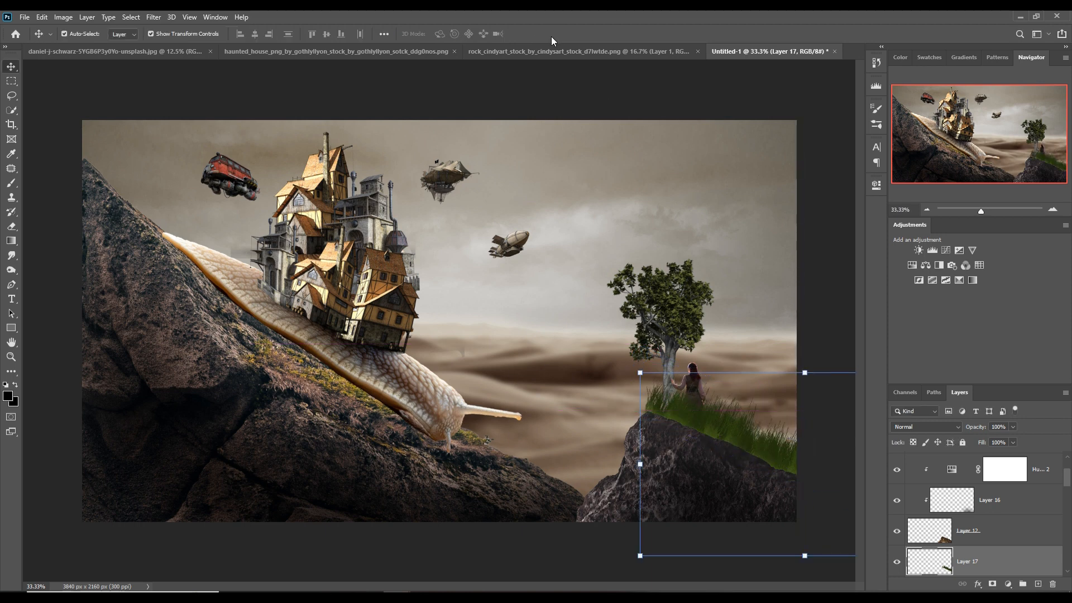
Scale the grass to 74.39%, set it back along the slope at the woman's feet and bring its layer in front of the rock
drag(641, 373, 724, 420)
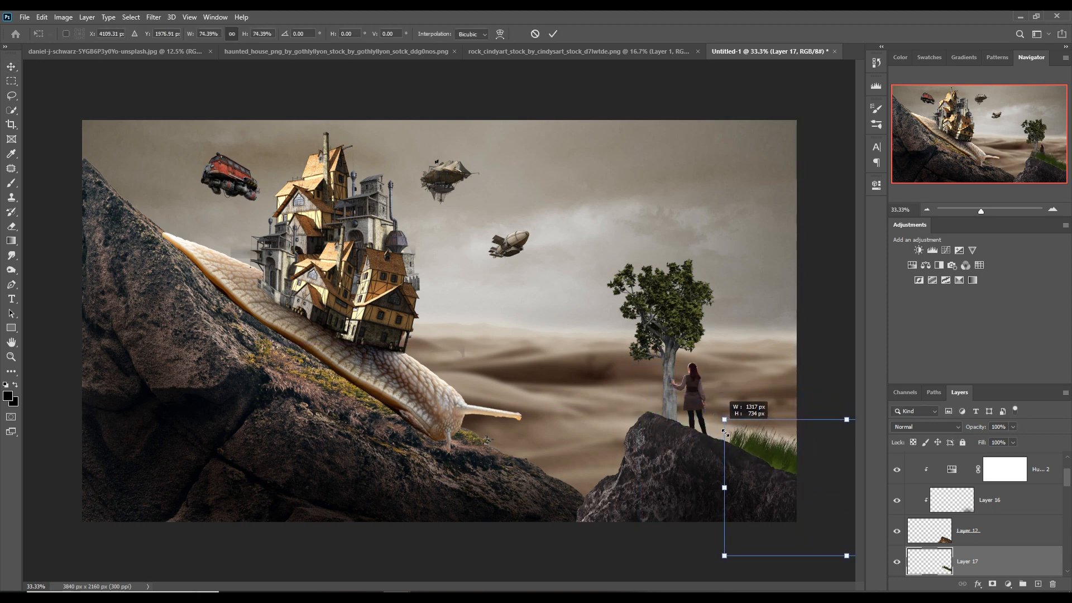
drag(768, 462, 693, 417)
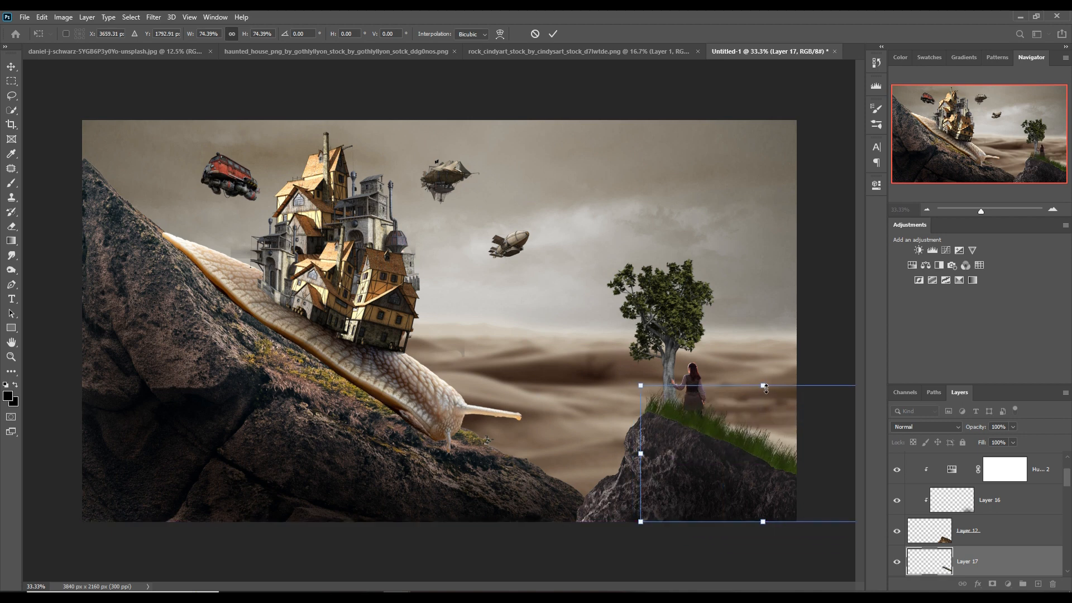
click(553, 34)
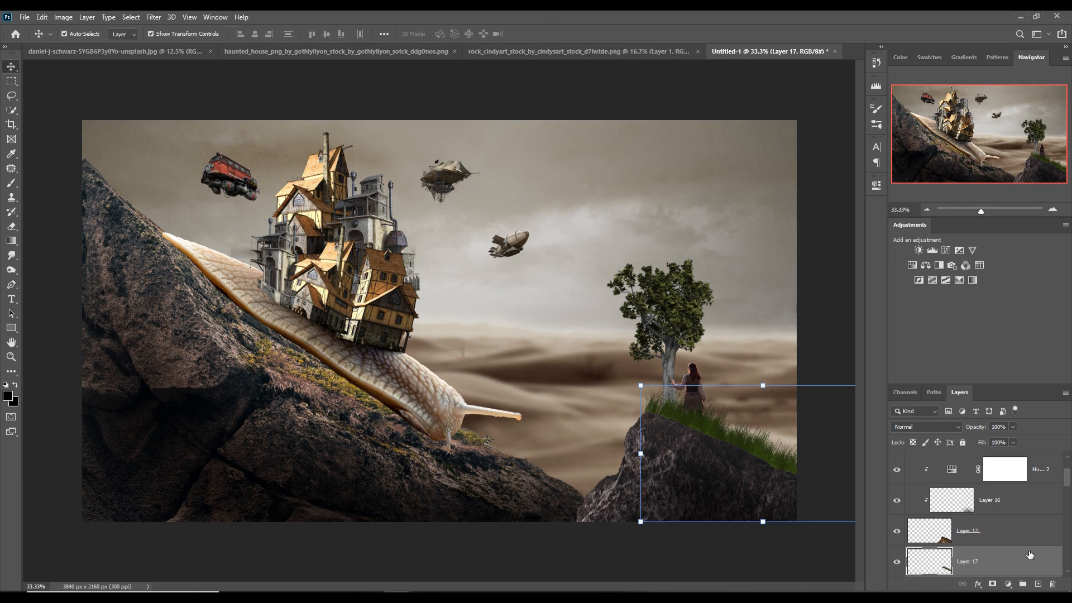
drag(1030, 555, 1025, 512)
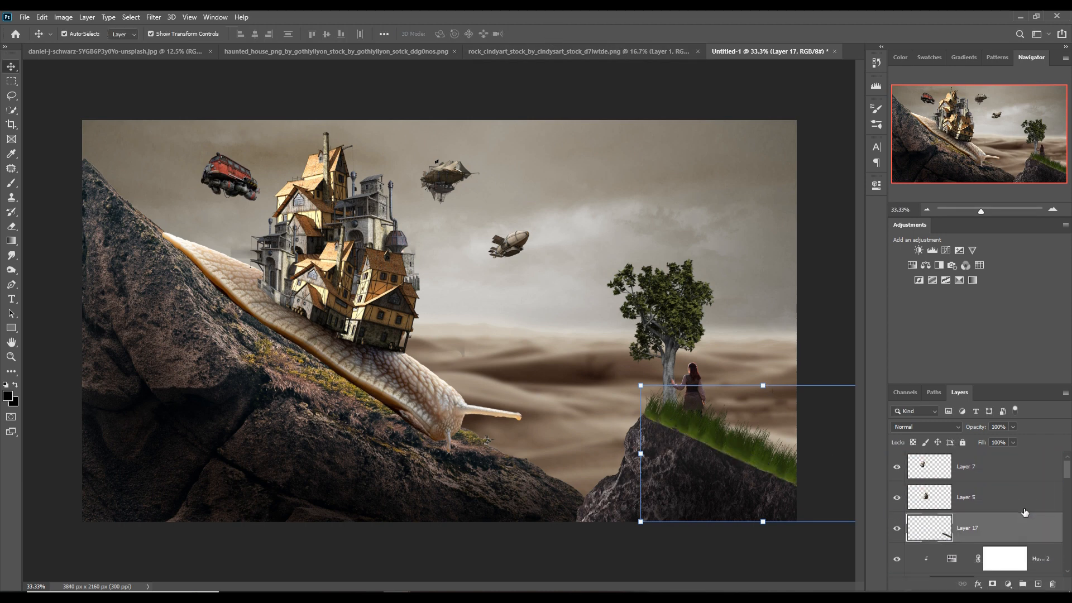
Add a Hue/Saturation adjustment clipped to the grass layer and set its Saturation to -58
click(1008, 584)
click(1009, 477)
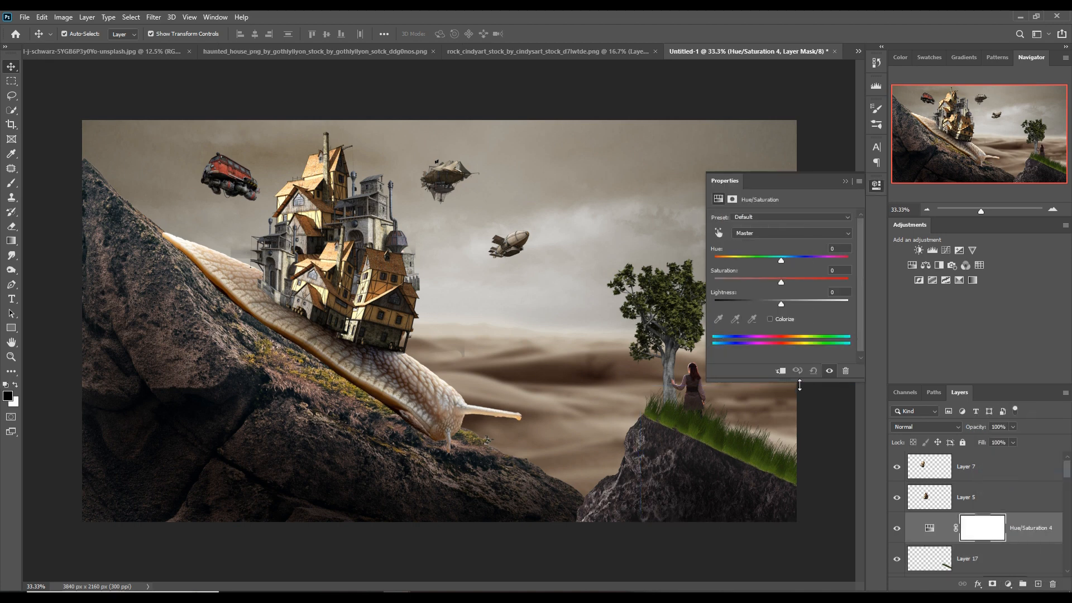
click(784, 372)
drag(781, 283, 744, 287)
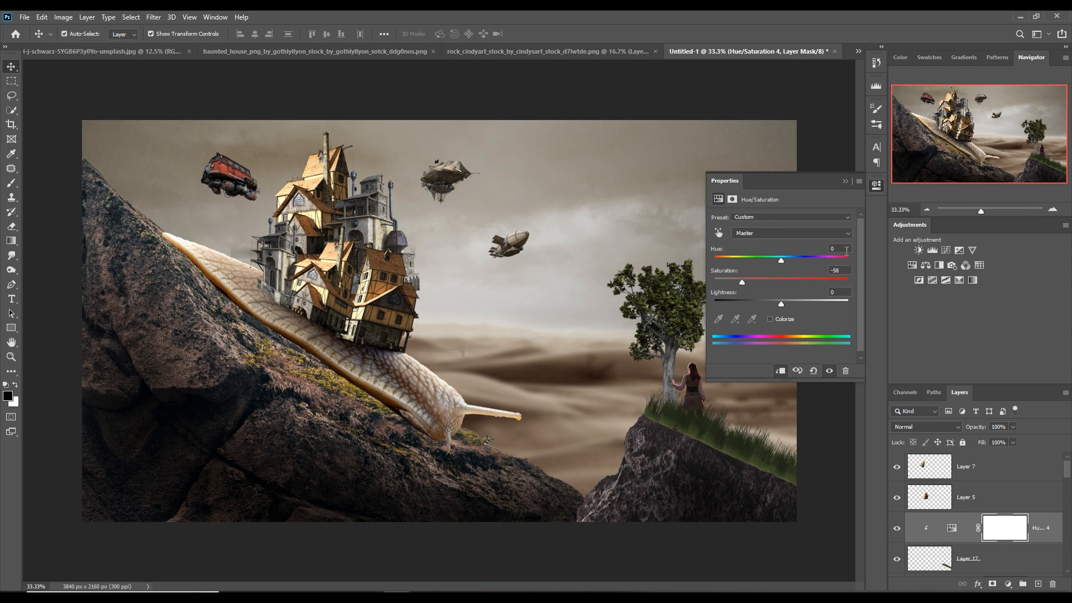
click(845, 181)
Warp the grass so its end by the tree stretches outward over the rock's peak
click(940, 565)
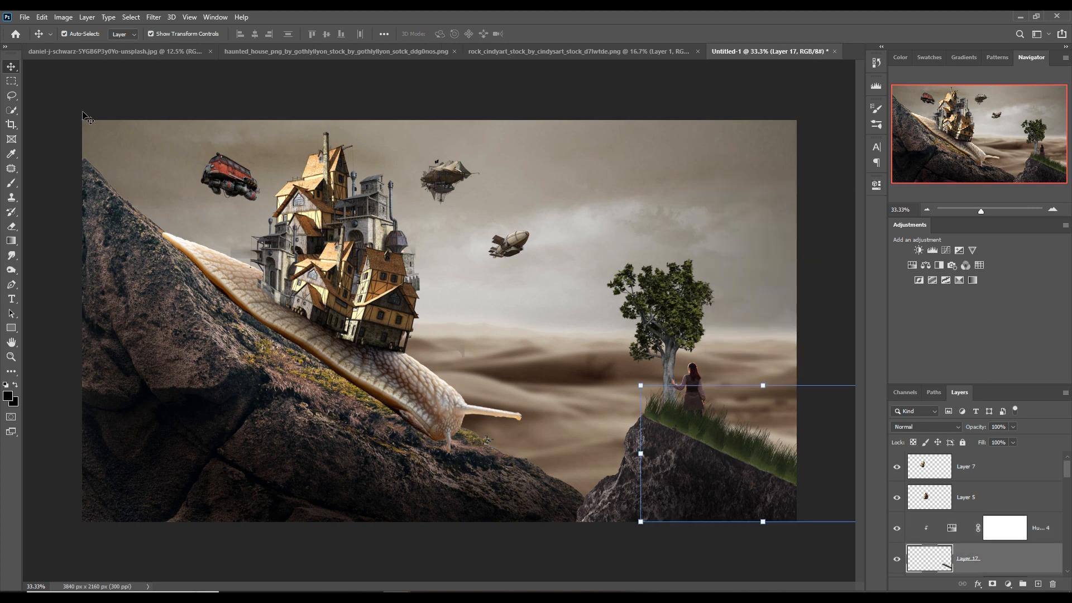
click(42, 17)
mouse_move(73, 274)
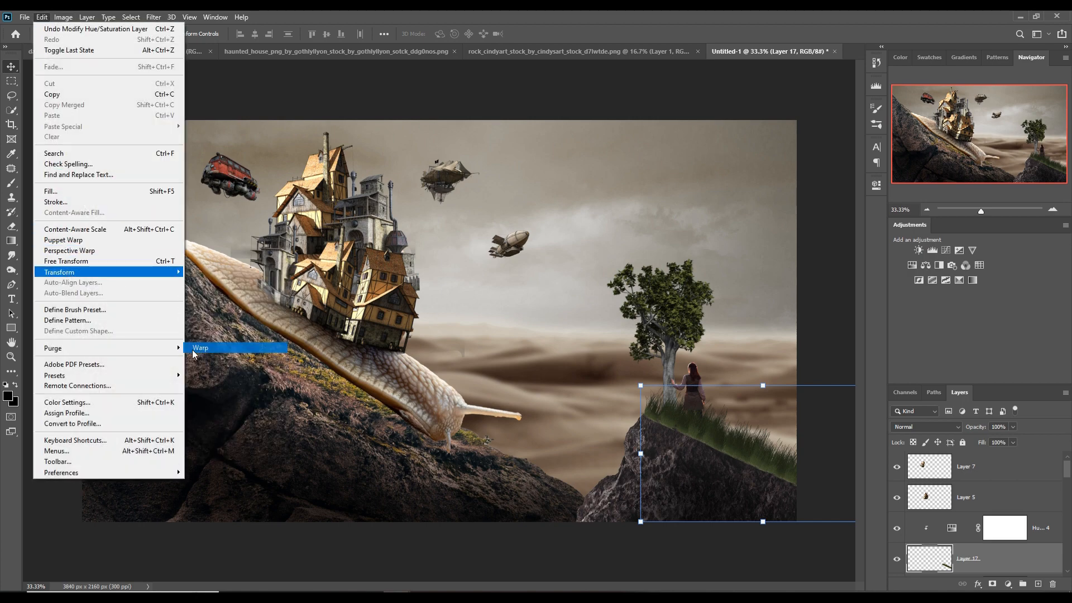
click(200, 347)
drag(639, 386, 612, 368)
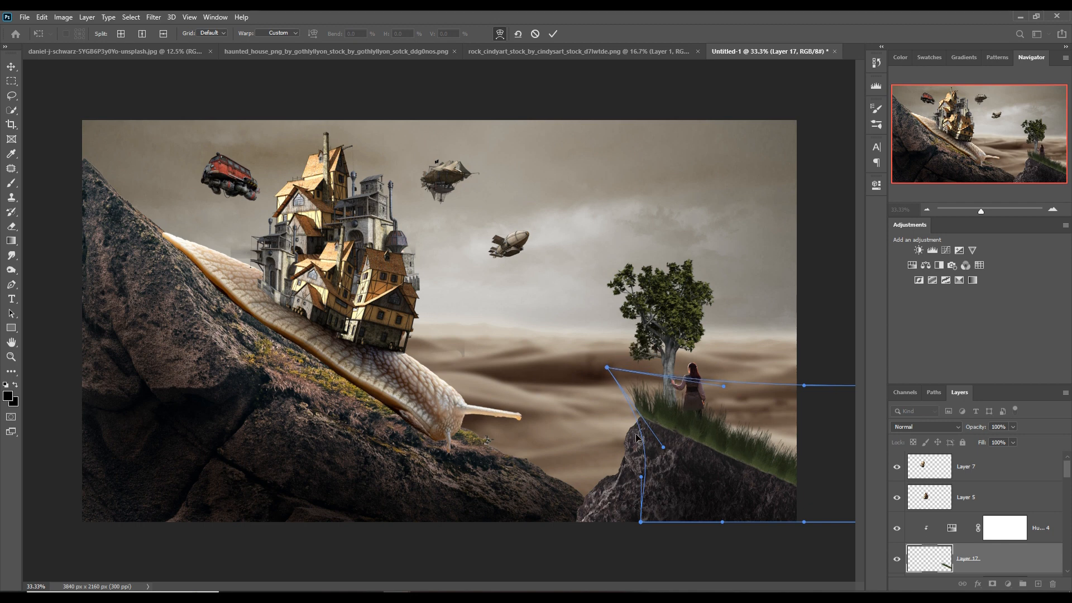
drag(643, 420, 652, 420)
click(553, 34)
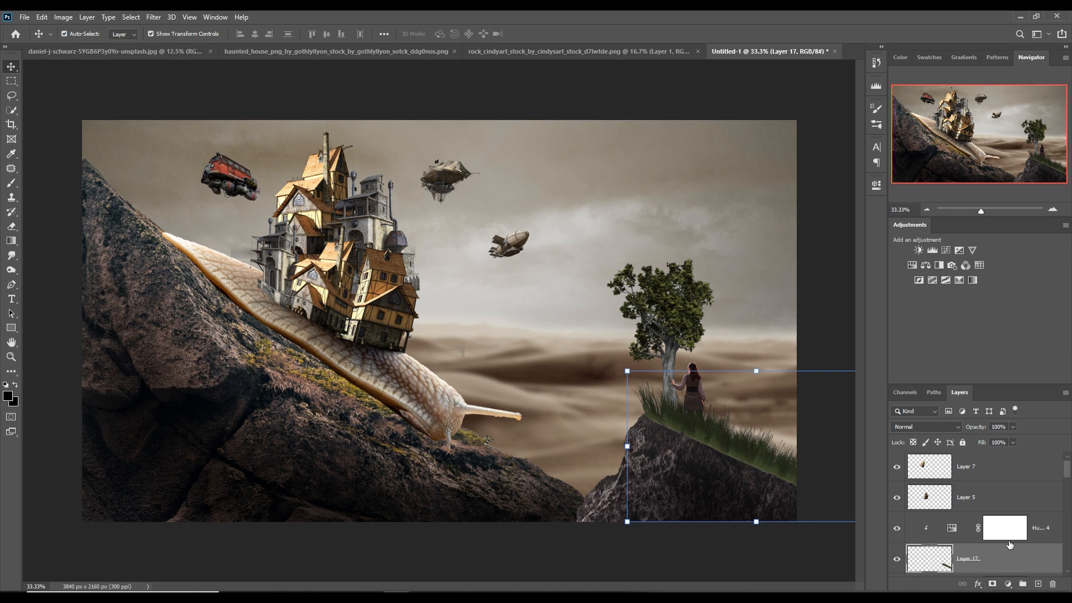
Add a mask to the grass layer and blend the grass's lower edge into the rock with a size 100 black brush at 100% opacity
click(994, 583)
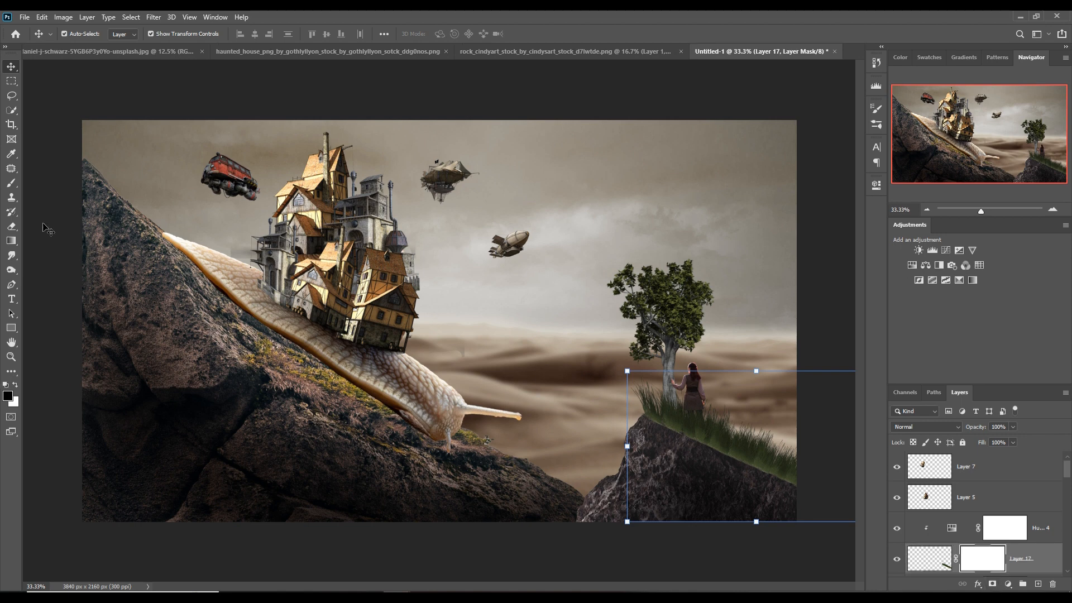
key(b)
key(bracketleft)
key(bracketleft)
key(bracketleft)
key(bracketleft)
key(bracketleft)
key(bracketleft)
key(bracketleft)
key(bracketleft)
key(bracketleft)
key(bracketleft)
key(bracketleft)
key(bracketleft)
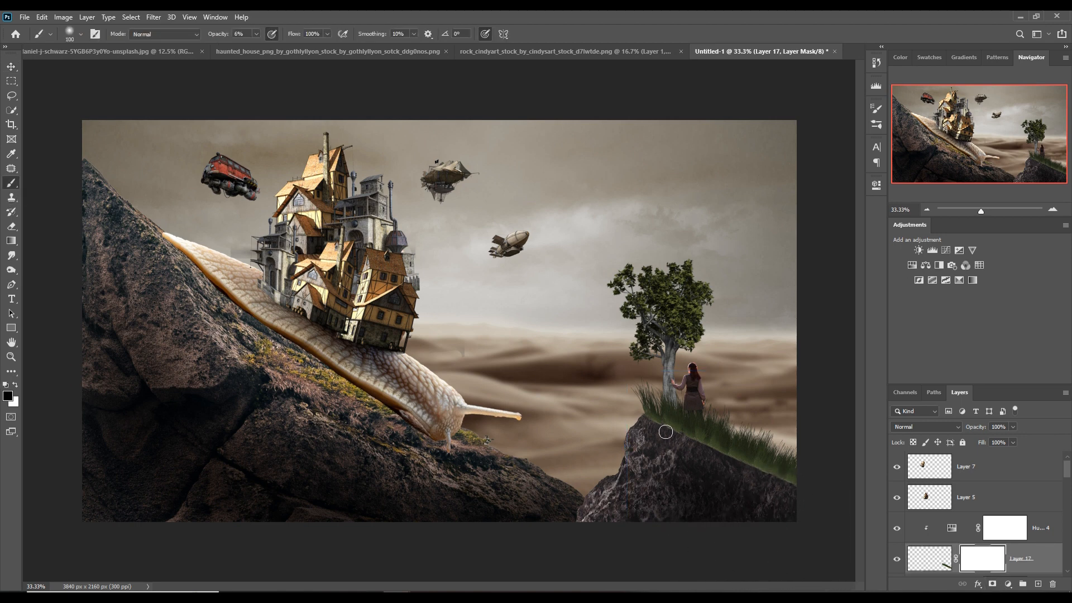
drag(257, 33, 259, 45)
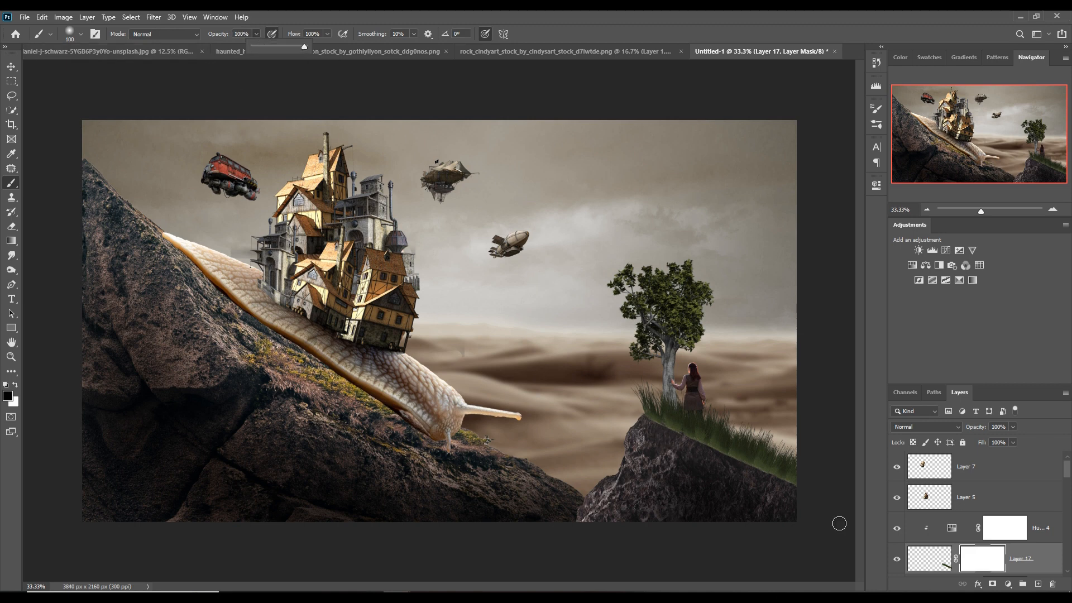
drag(663, 437, 691, 451)
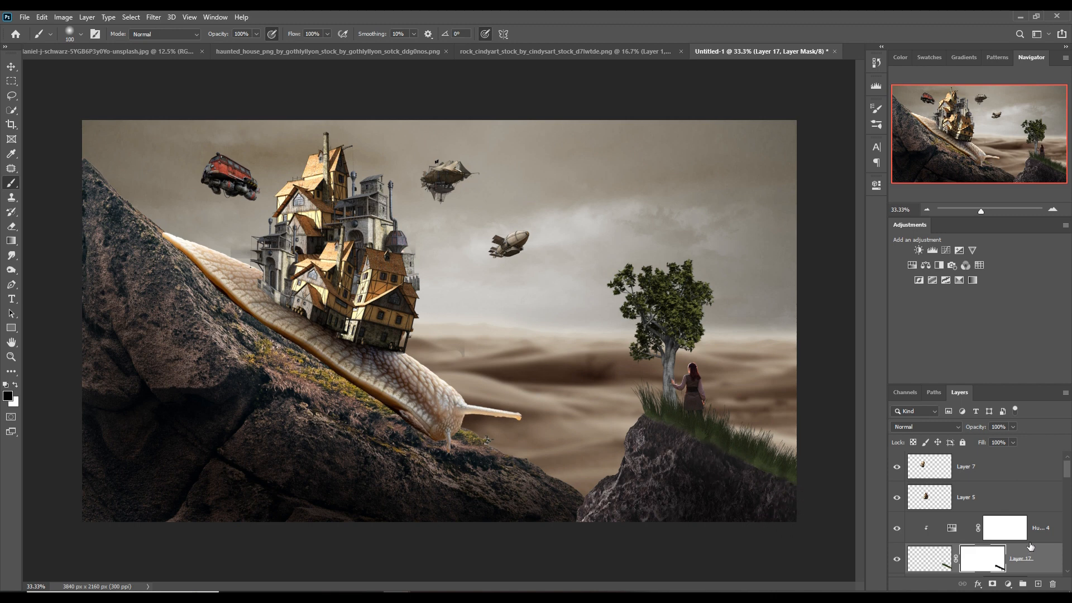
Add a layer above the grass and darken the grass base and rock slope with a size 150 black brush at 10% opacity
click(1038, 584)
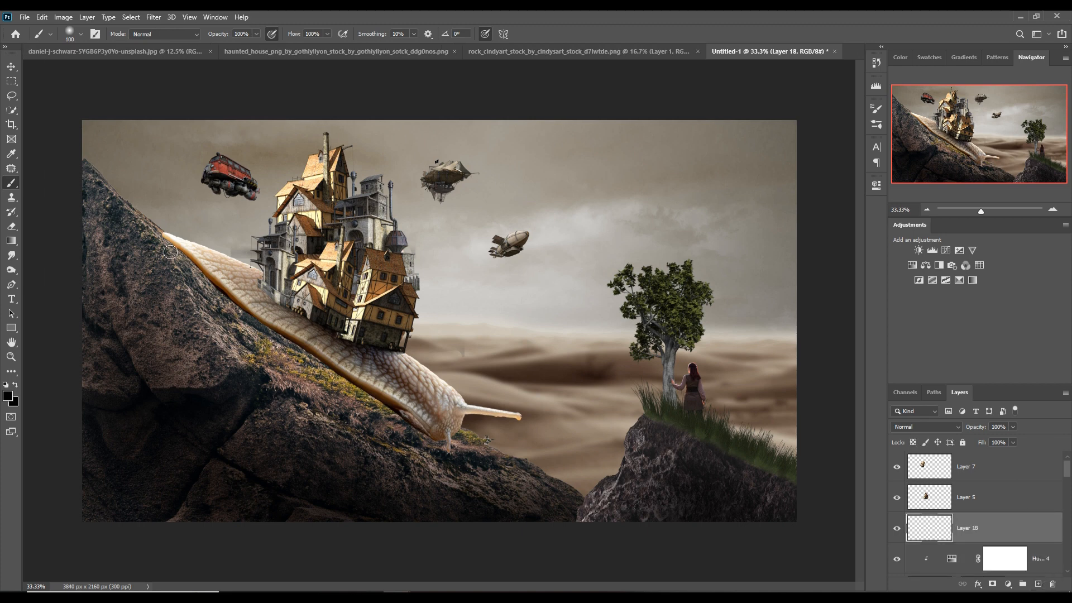
key(bracketright)
key(bracketright)
click(256, 34)
drag(213, 48, 210, 48)
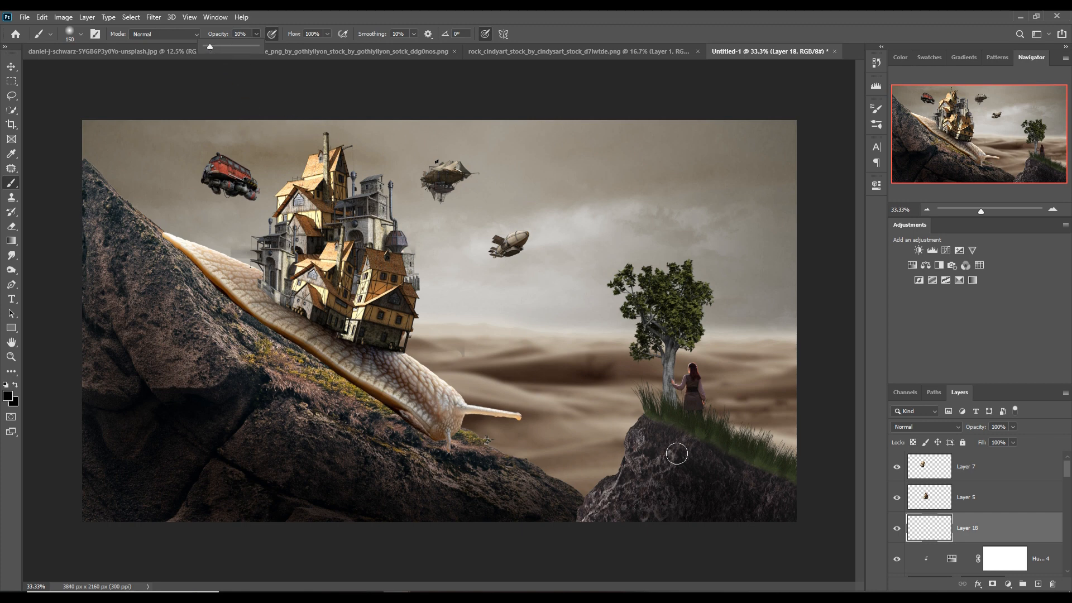
mouse_move(662, 430)
mouse_down()
mouse_move(677, 461)
mouse_move(669, 438)
mouse_move(719, 469)
mouse_move(692, 437)
mouse_move(757, 467)
mouse_move(859, 534)
mouse_move(806, 493)
mouse_move(816, 495)
mouse_move(752, 470)
mouse_move(829, 524)
mouse_move(819, 521)
mouse_up()
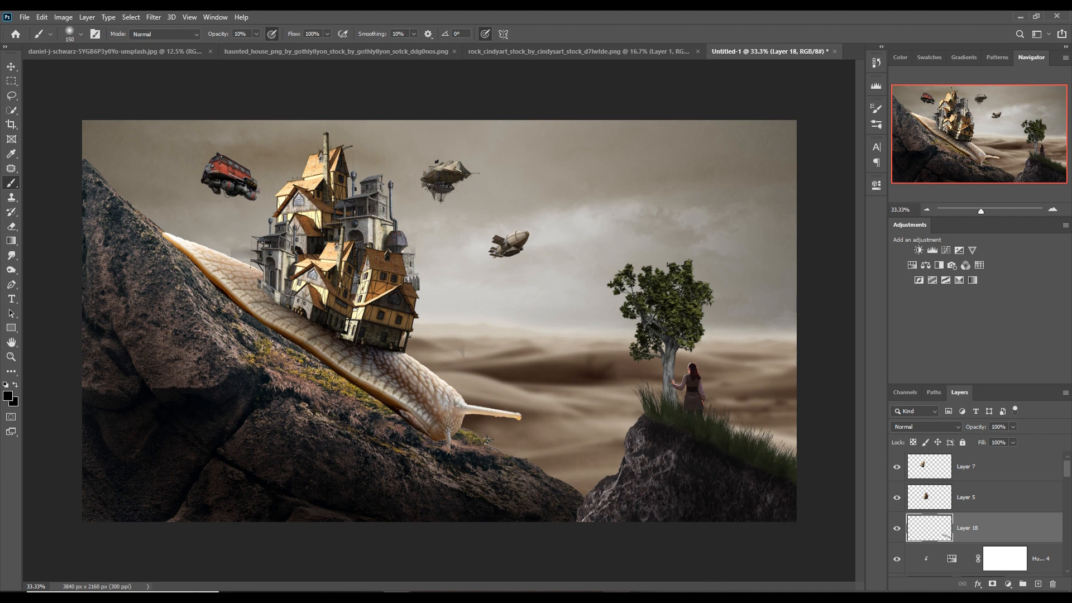
Add a new layer clipped to the snail on Layer 4 and shade its underside edge with the soft black brush at 10% opacity
click(11, 66)
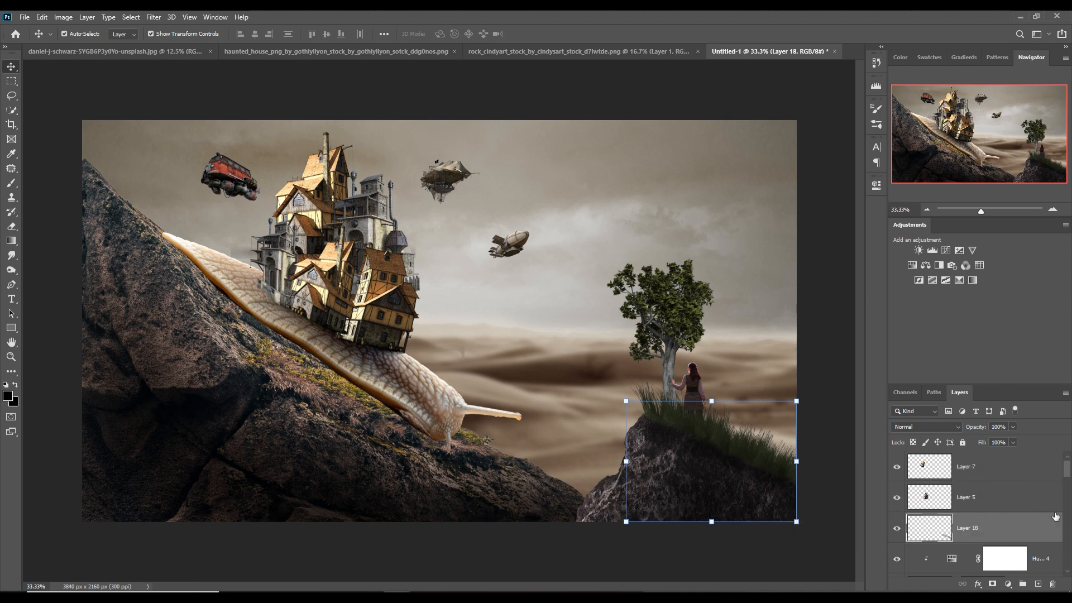
click(401, 386)
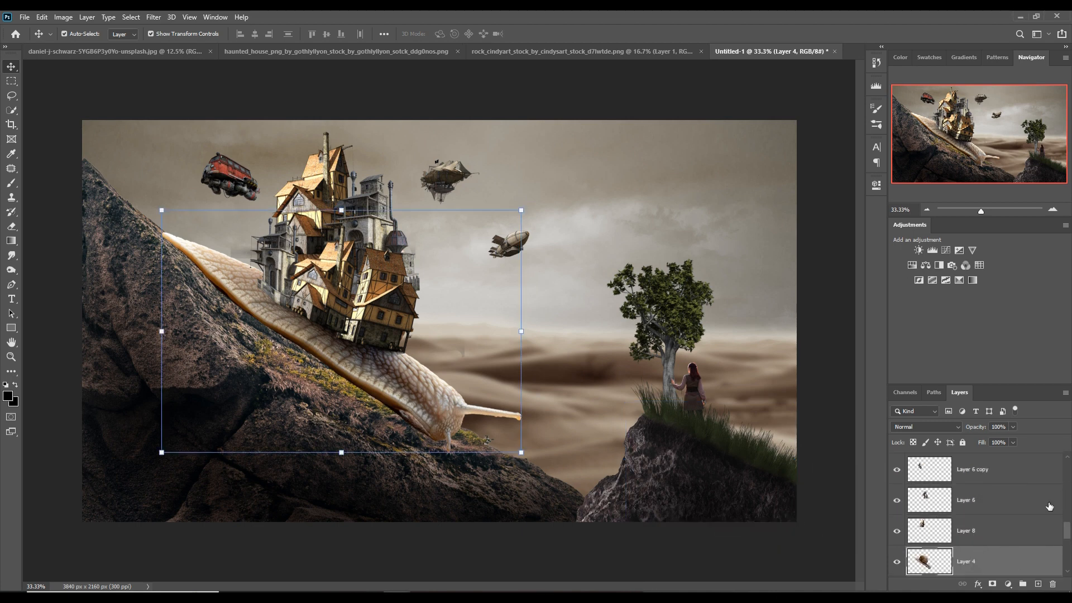
scroll(1049, 506, down, 2)
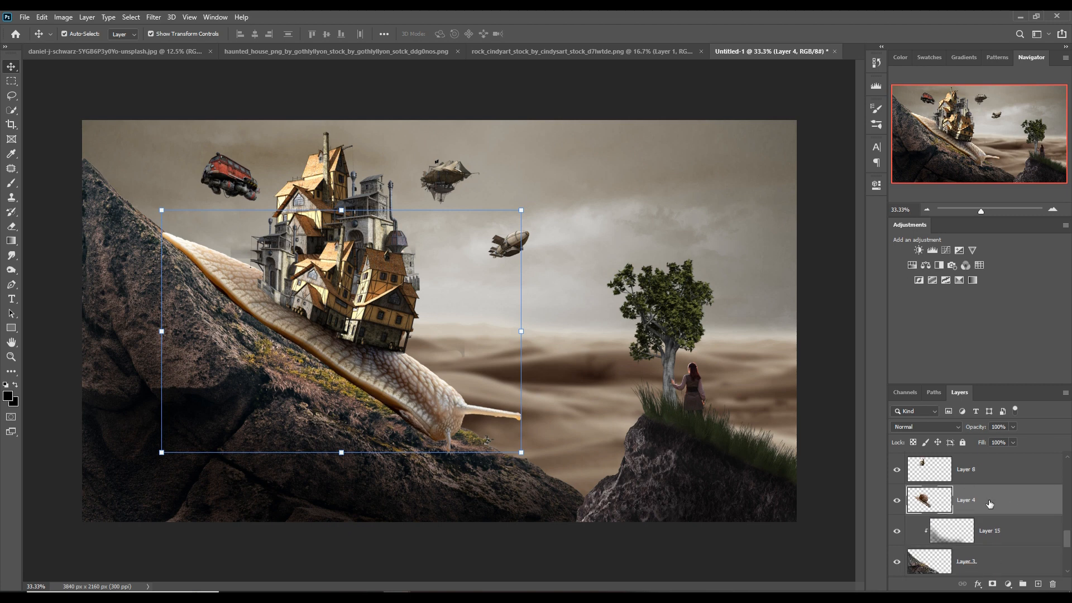
key(ctrl+shift+alt+n)
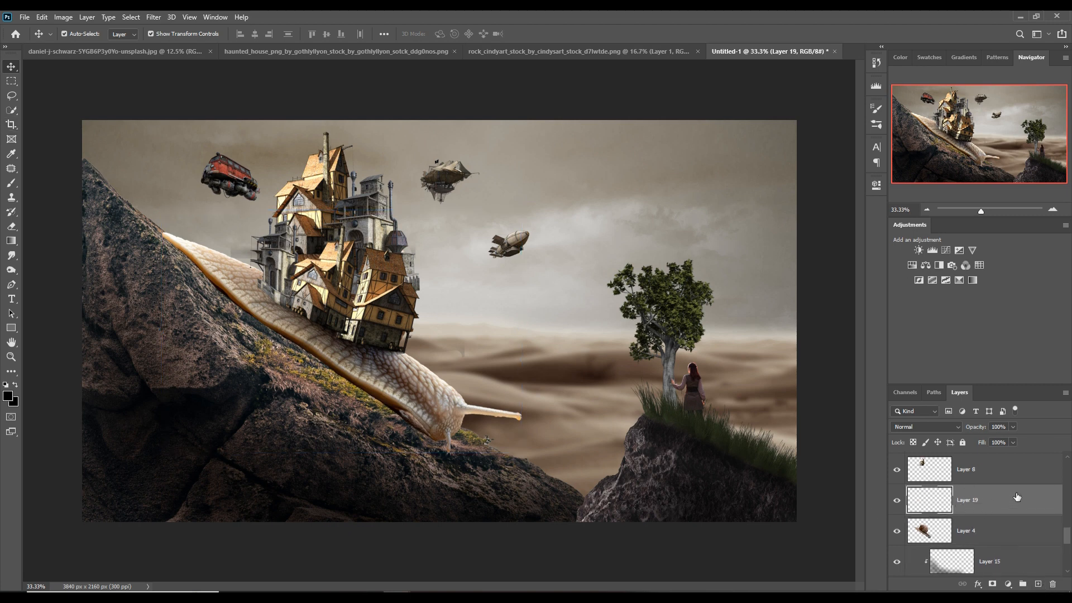
right_click(1017, 496)
click(977, 235)
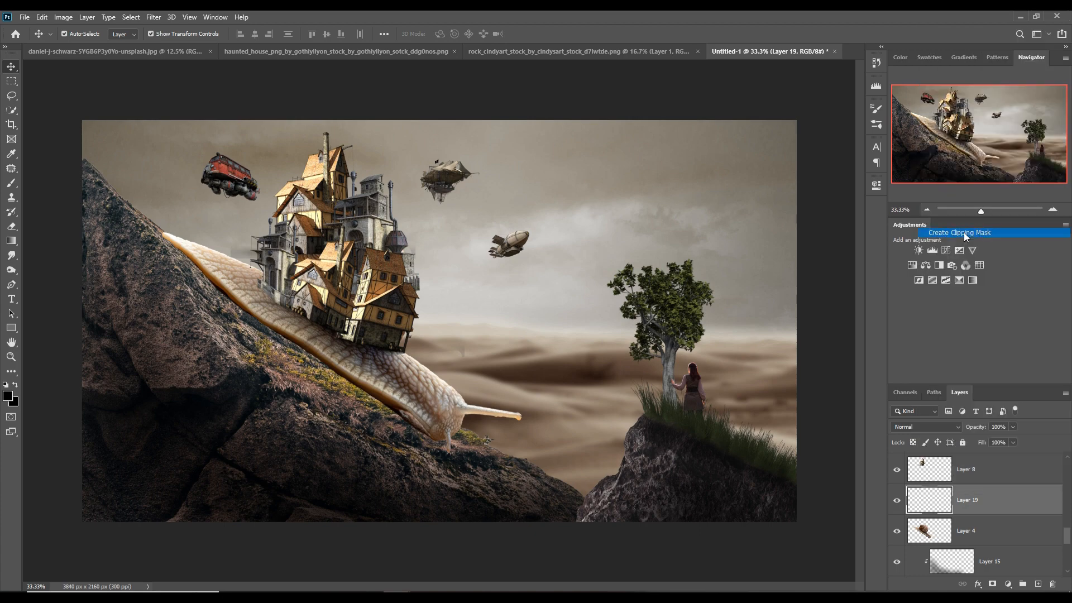
click(12, 184)
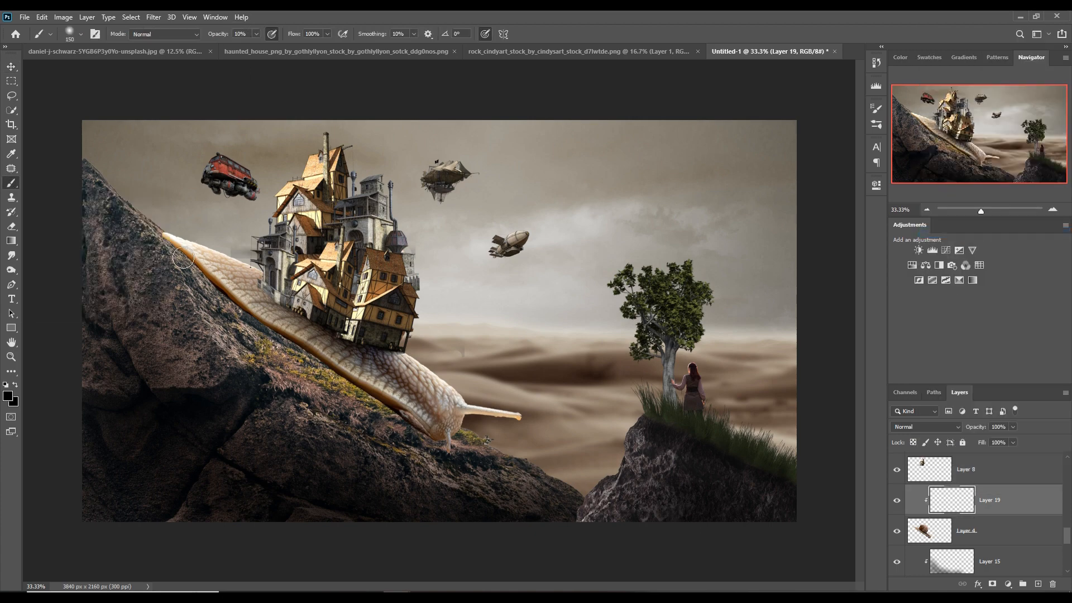
mouse_move(183, 257)
mouse_down()
mouse_move(236, 297)
mouse_move(181, 256)
mouse_move(195, 287)
mouse_move(177, 257)
mouse_move(281, 343)
mouse_move(438, 431)
mouse_move(454, 453)
mouse_move(242, 319)
mouse_move(279, 350)
mouse_move(288, 338)
mouse_move(173, 257)
mouse_up()
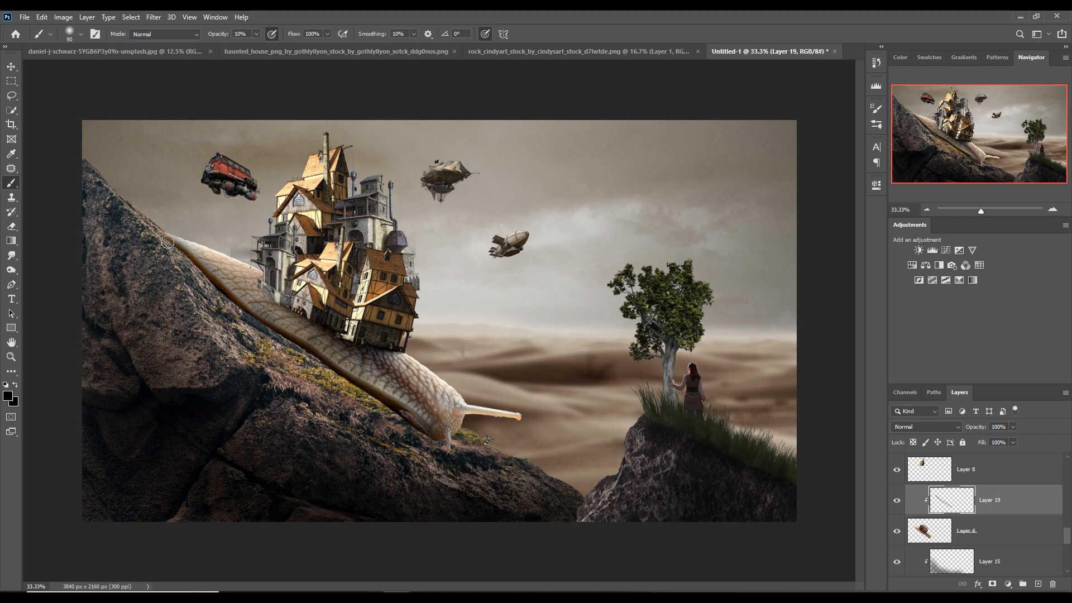
Darken the rock surface along the snail's underside on Layer 15 with the soft black brush, enlarging it to size 200 at 10% opacity
click(1018, 558)
scroll(1019, 558, down, 2)
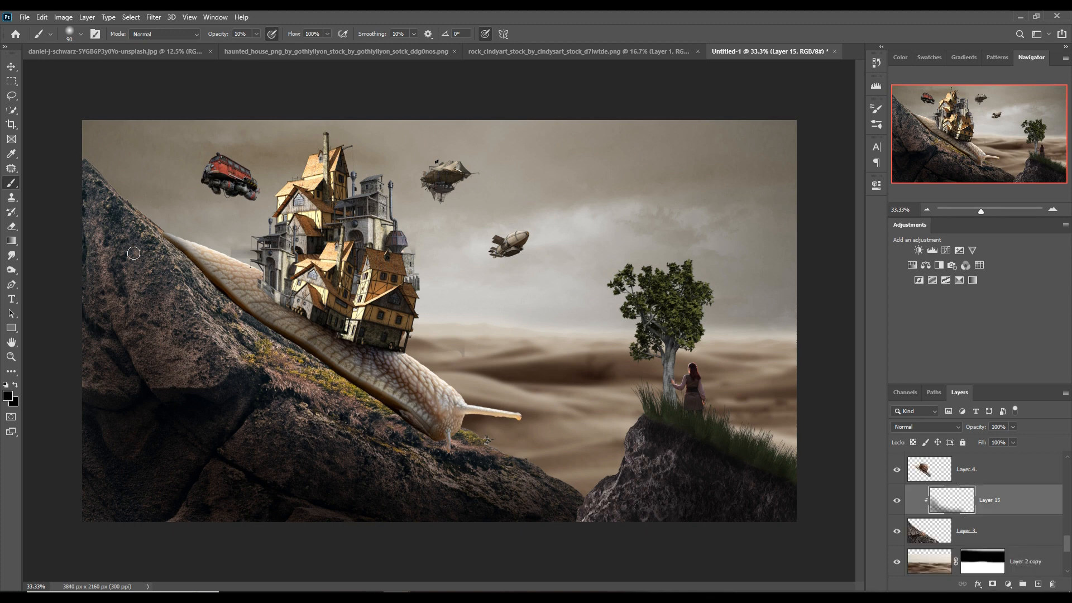
mouse_move(172, 248)
mouse_down()
mouse_move(194, 267)
mouse_move(165, 245)
mouse_move(231, 299)
mouse_up()
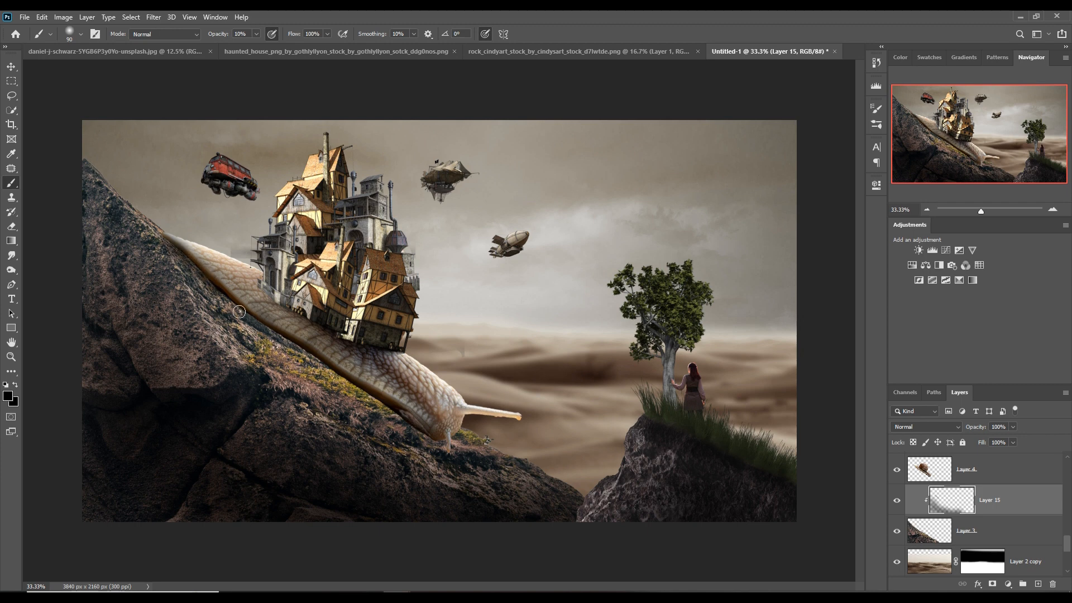
key(bracketright)
key(bracketright)
key(bracketright)
key(bracketright)
key(bracketright)
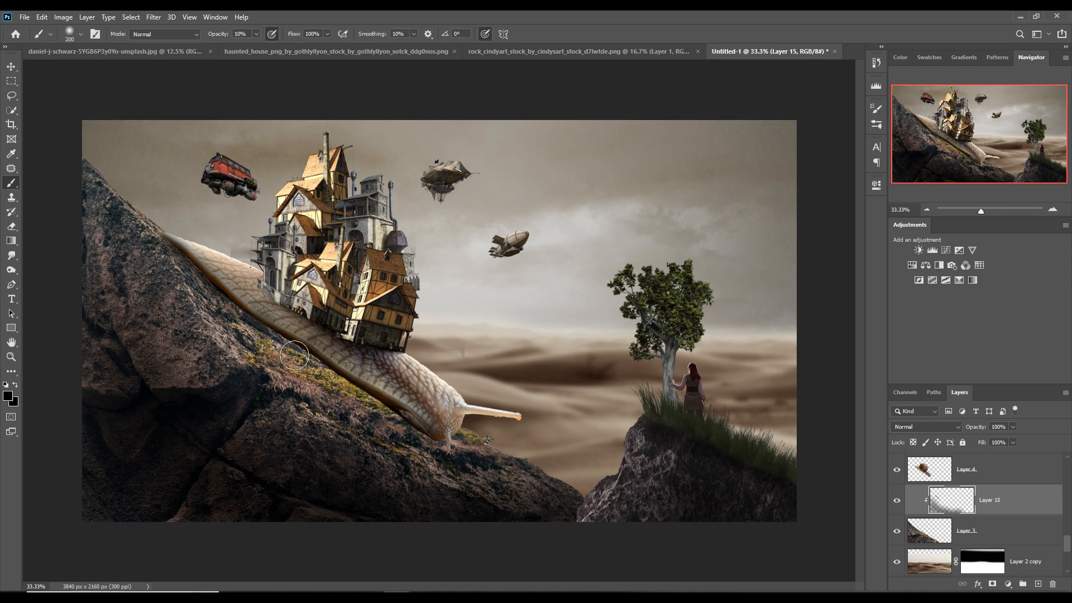
mouse_move(206, 281)
mouse_down()
mouse_move(335, 360)
mouse_move(243, 337)
mouse_move(329, 373)
mouse_move(274, 344)
mouse_move(448, 452)
mouse_move(411, 441)
mouse_up()
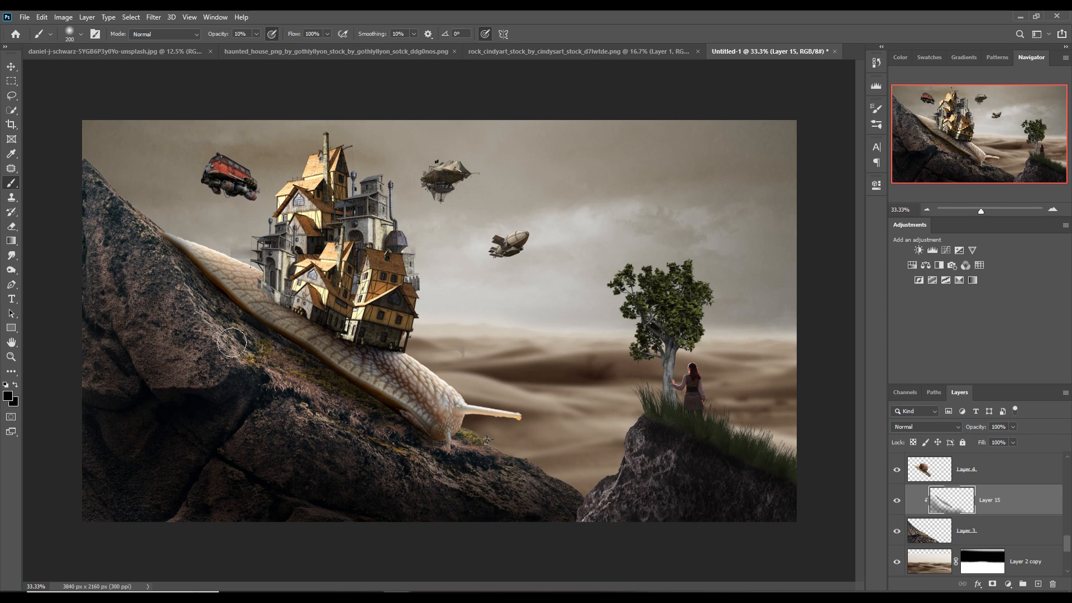
mouse_move(232, 342)
mouse_down()
mouse_move(361, 398)
mouse_move(282, 353)
mouse_move(326, 397)
mouse_move(310, 403)
mouse_move(245, 360)
mouse_move(269, 403)
mouse_move(281, 386)
mouse_move(243, 362)
mouse_move(295, 376)
mouse_move(255, 343)
mouse_move(269, 359)
mouse_move(238, 357)
mouse_move(242, 329)
mouse_move(317, 390)
mouse_move(367, 398)
mouse_move(453, 461)
mouse_move(358, 389)
mouse_move(295, 363)
mouse_move(237, 387)
mouse_up()
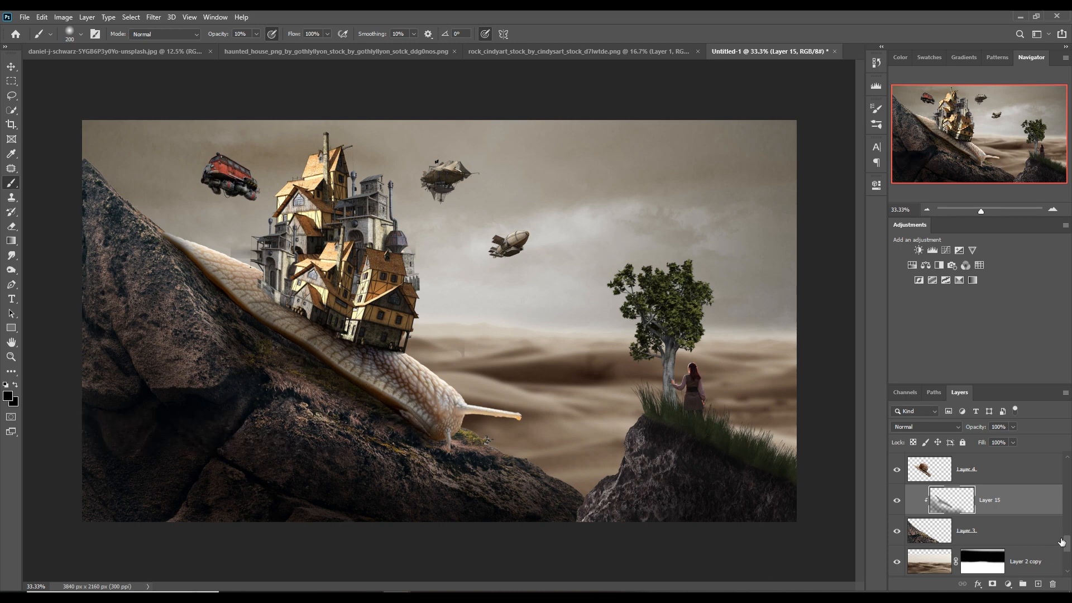
Shade the snail's body below the houses on Layer 19 at 10% opacity, and add a layer mask to soften the shading
scroll(960, 502, up, 1)
click(959, 479)
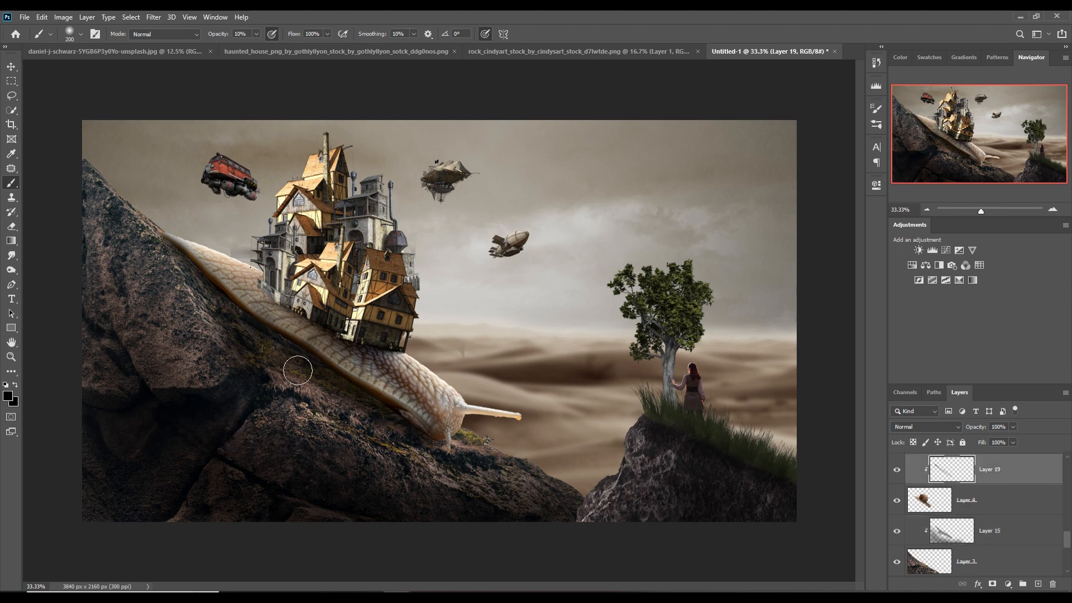
mouse_move(270, 335)
mouse_down()
mouse_move(303, 318)
mouse_move(298, 369)
mouse_move(321, 339)
mouse_move(330, 372)
mouse_move(343, 359)
mouse_move(393, 366)
mouse_move(328, 377)
mouse_move(302, 369)
mouse_move(302, 339)
mouse_move(280, 367)
mouse_up()
mouse_move(221, 328)
mouse_down()
mouse_move(283, 321)
mouse_move(221, 327)
mouse_move(249, 338)
mouse_move(268, 366)
mouse_up()
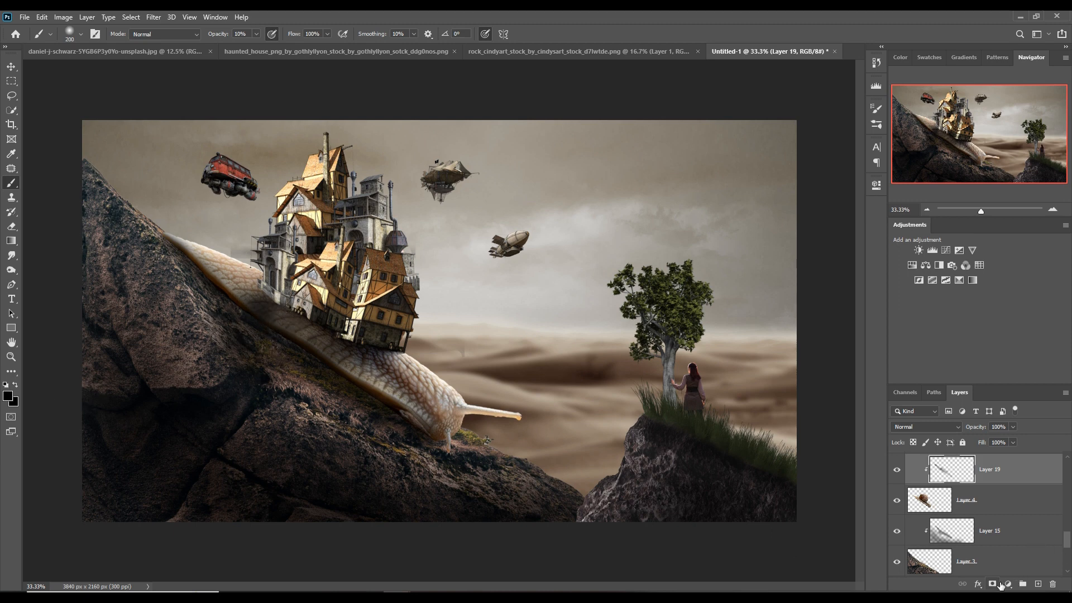
click(995, 584)
mouse_move(290, 321)
mouse_down()
mouse_move(261, 314)
mouse_move(285, 324)
mouse_up()
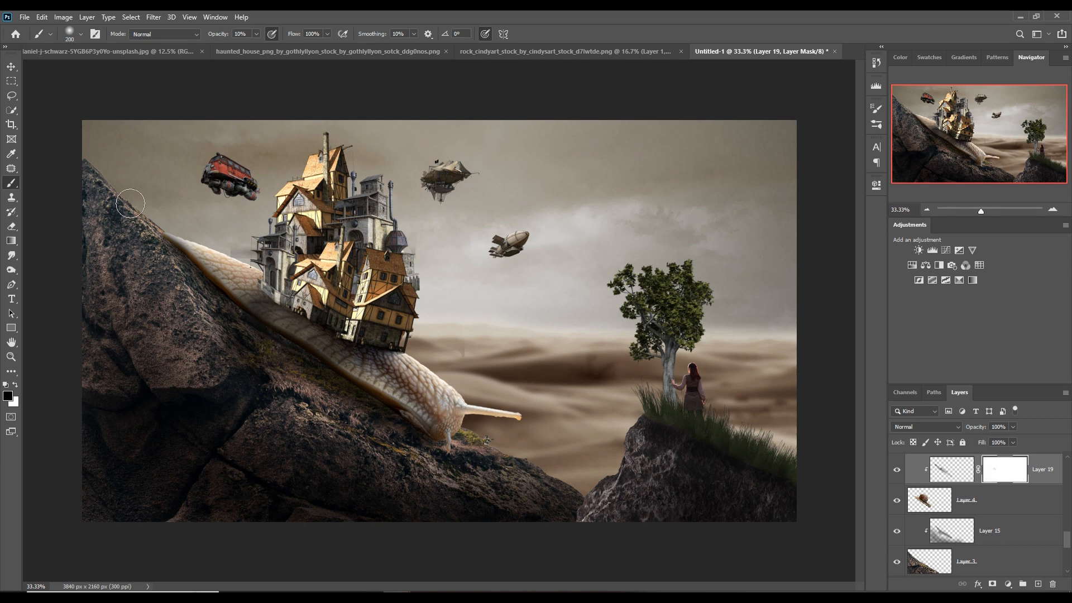
Move the front house, Layer 5, down the layer stack to sit directly above Layer 6 copy
click(11, 66)
scroll(1038, 524, up, 3)
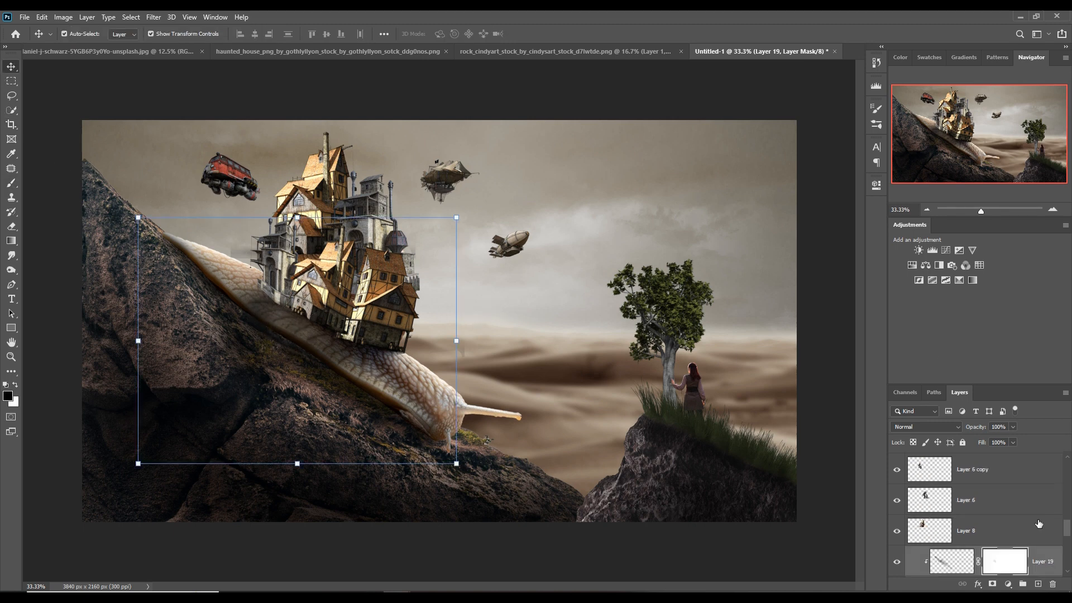
click(1017, 528)
mouse_move(1069, 527)
mouse_down()
mouse_move(1071, 509)
mouse_move(1070, 524)
mouse_up()
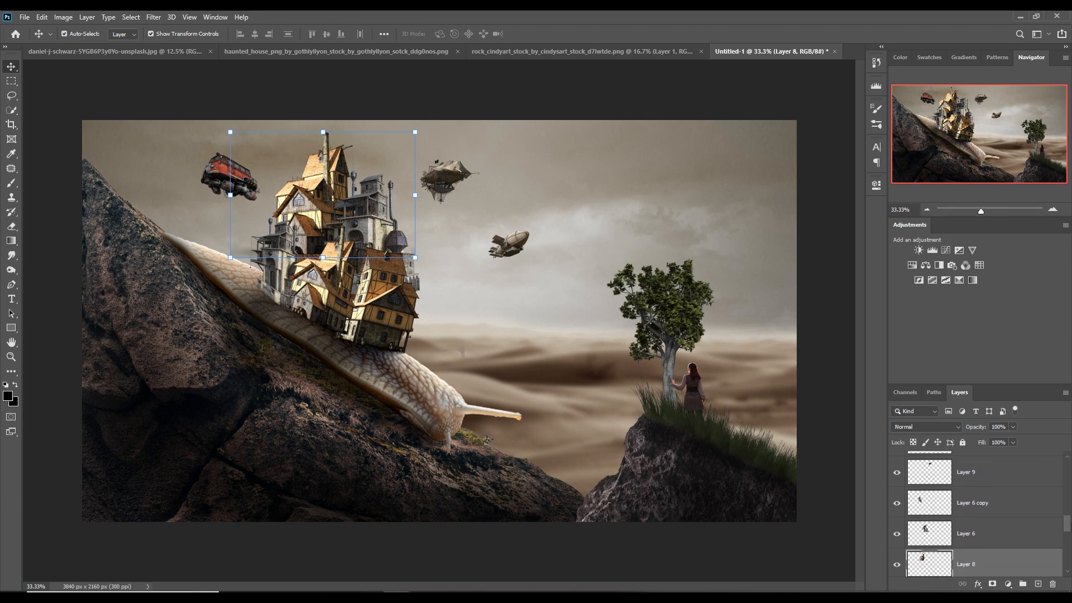
click(897, 472)
click(896, 473)
scroll(982, 476, up, 3)
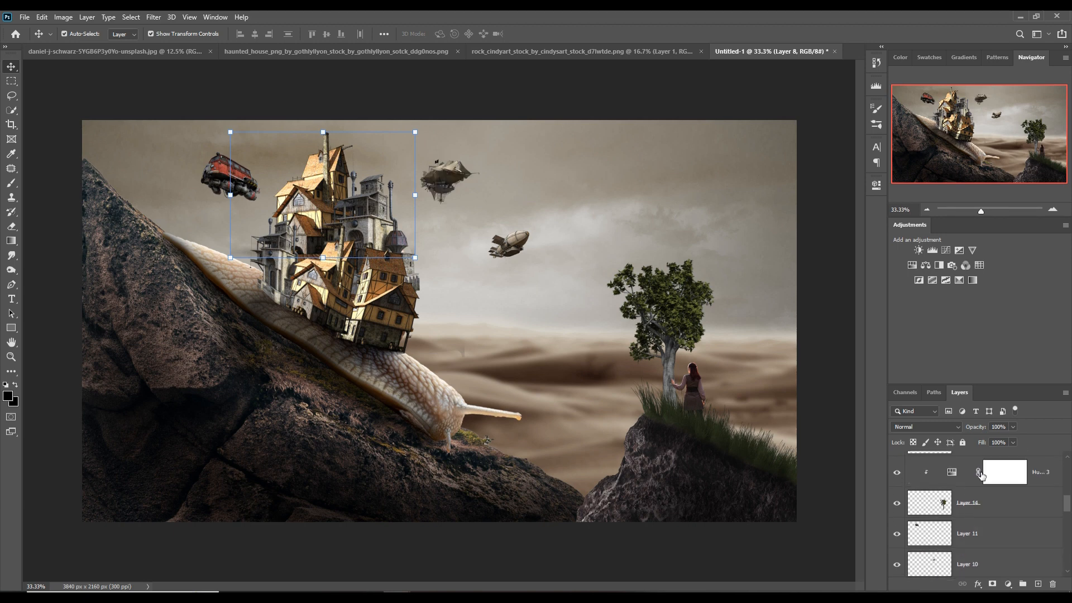
scroll(982, 476, up, 4)
click(1020, 479)
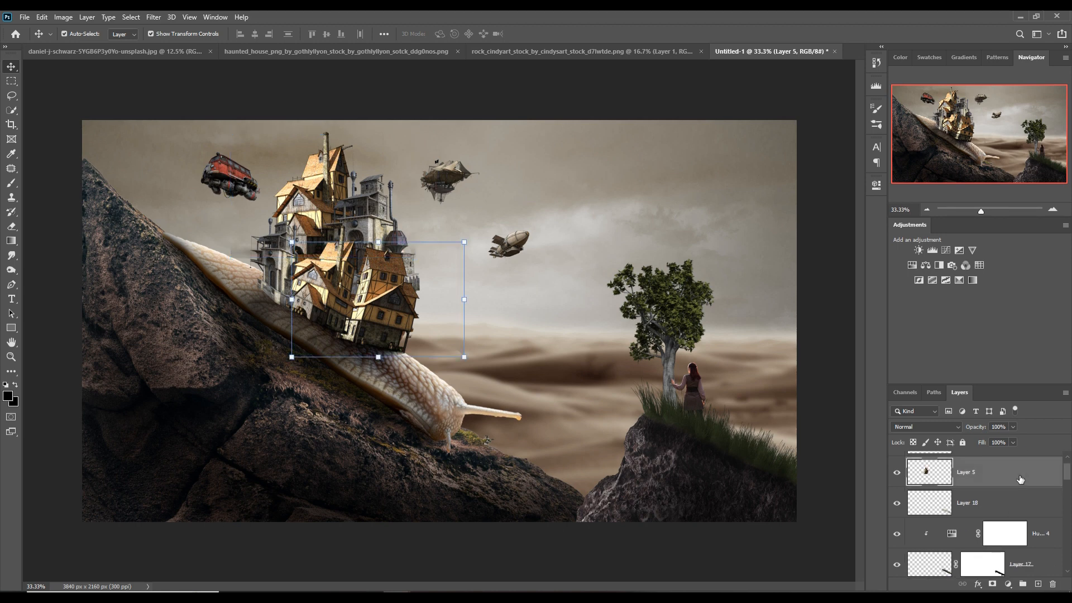
drag(1019, 475, 1040, 517)
scroll(1044, 518, down, 1)
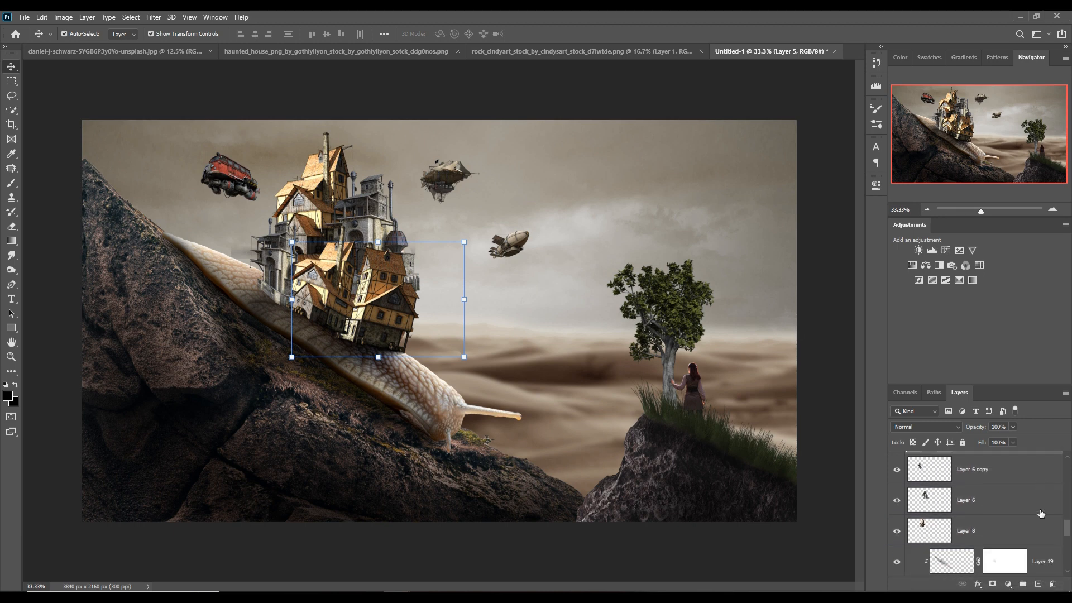
Merge the house layers from Layer 5 down to Layer 8 into one layer and toggle its visibility to check it
click(899, 501)
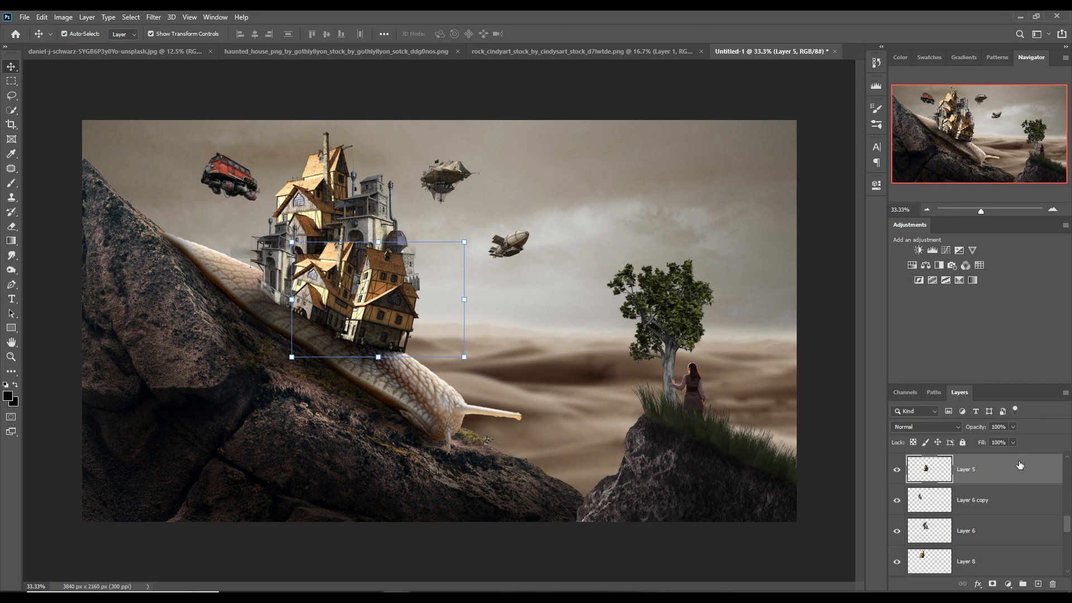
shift+click(1015, 503)
right_click(1015, 503)
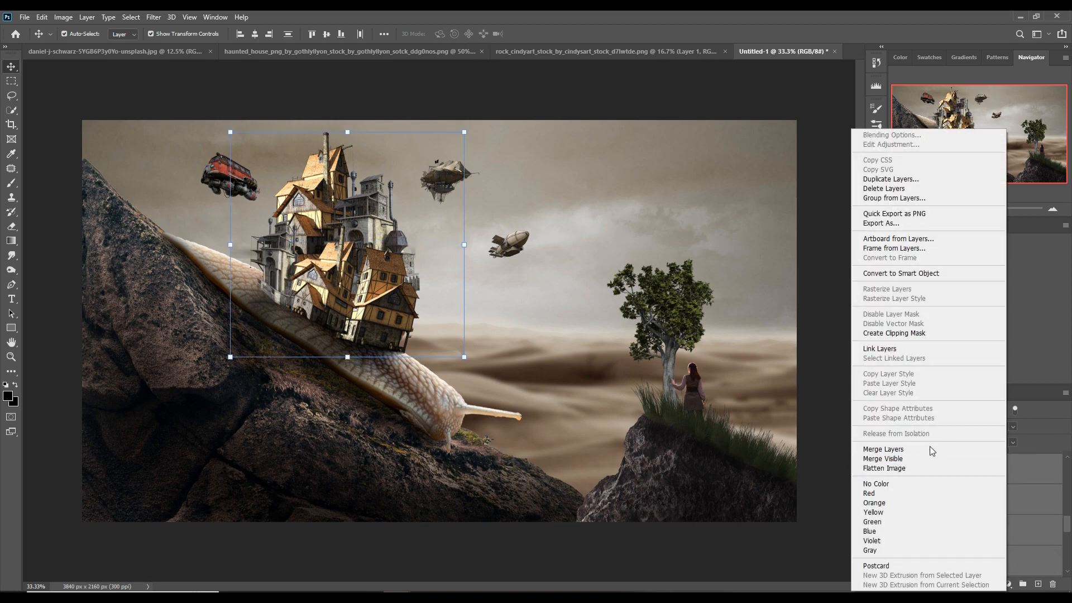
click(930, 450)
click(899, 475)
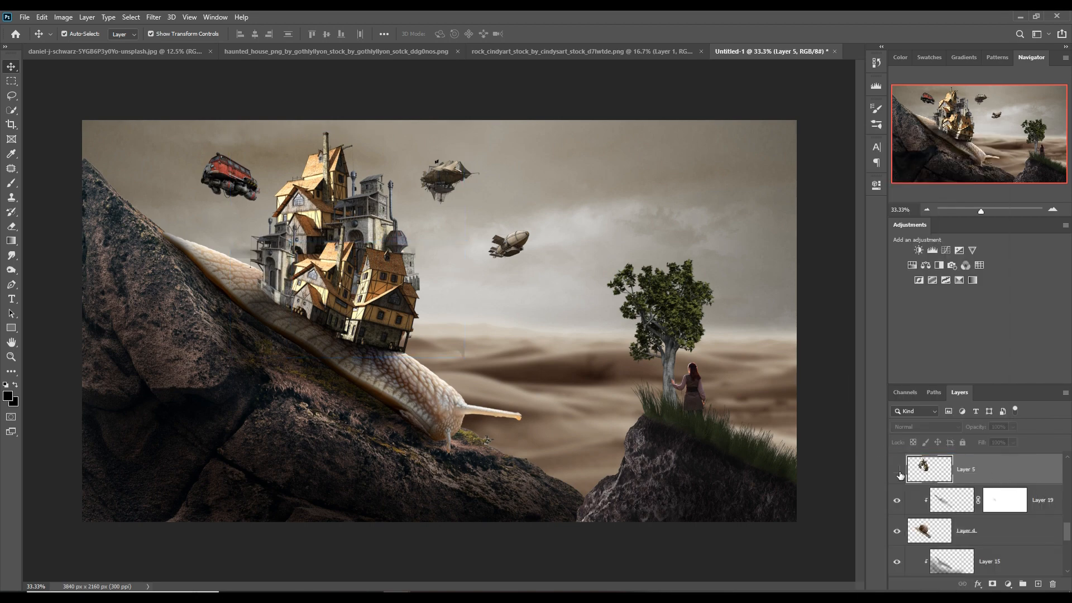
click(899, 476)
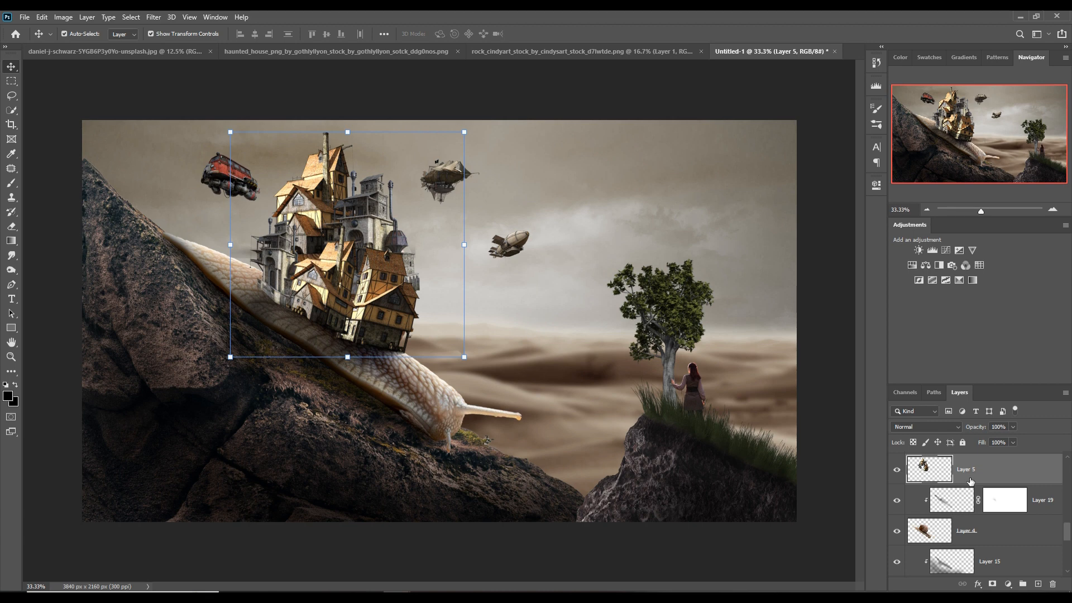
Move the remaining house piece, Layer 7, down the stack to directly above the merged houses on Layer 5
scroll(985, 485, up, 2)
click(938, 503)
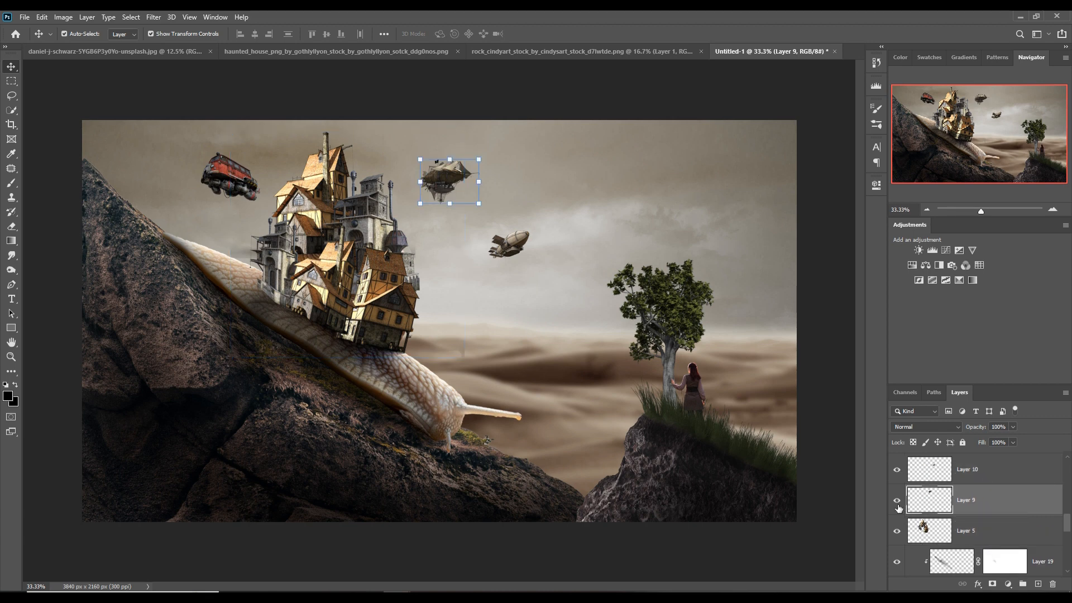
click(897, 500)
click(897, 500)
scroll(995, 507, up, 3)
scroll(995, 507, up, 3)
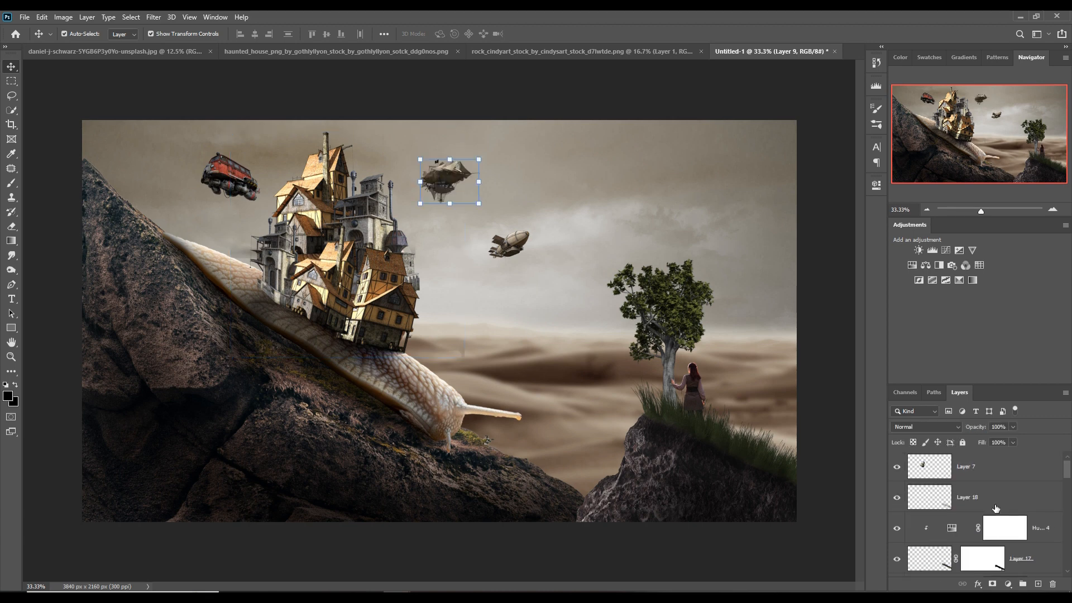
drag(949, 474, 1019, 525)
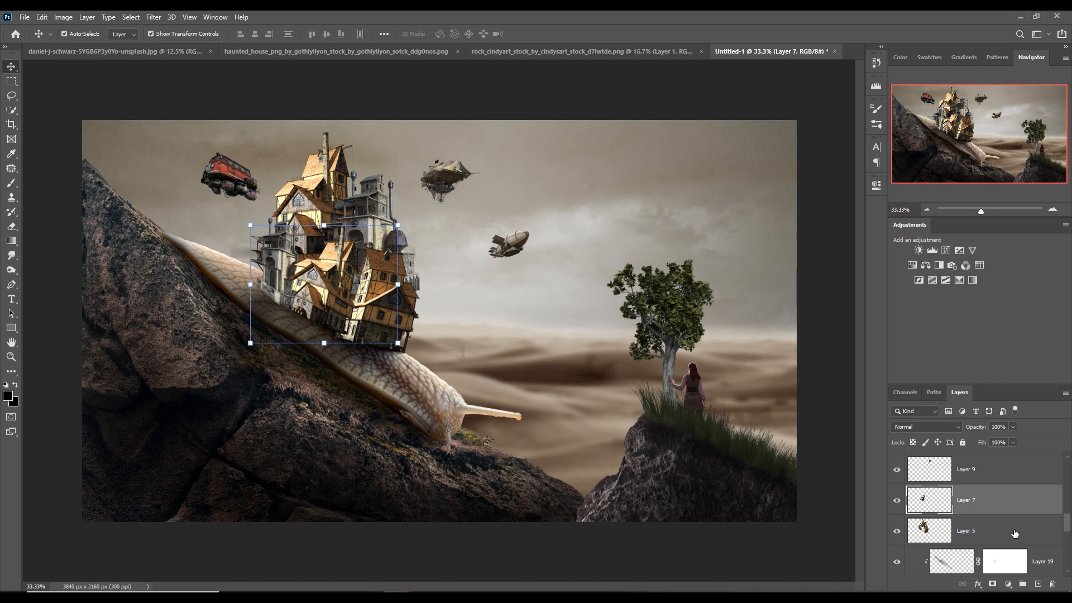
Merge Layer 7 with the houses on Layer 5
click(1013, 530)
shift+click(1007, 508)
right_click(1005, 506)
click(943, 364)
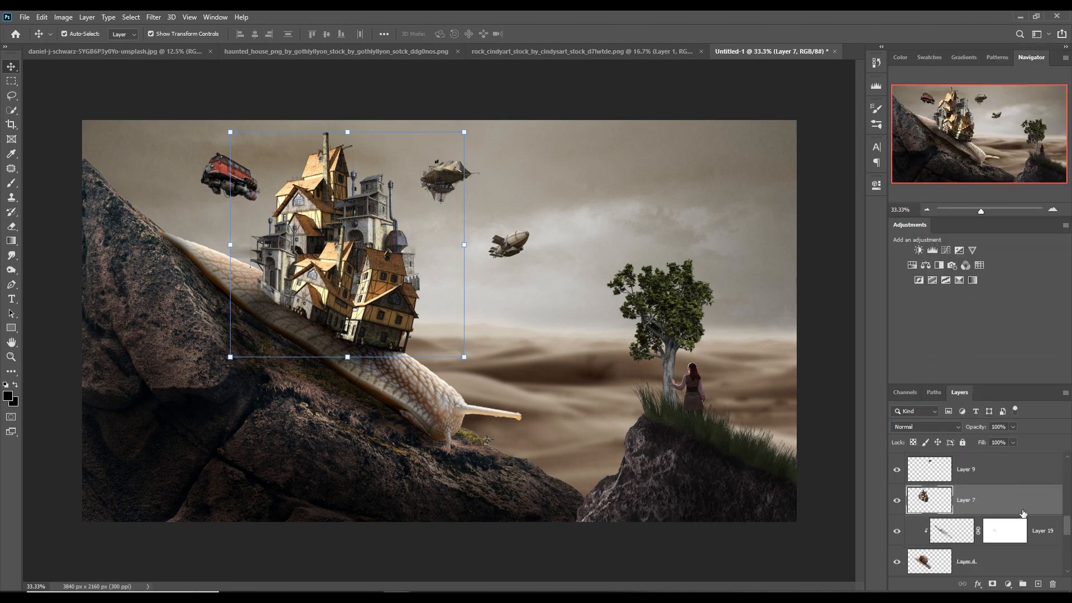
Add a new layer clipped to the merged houses and shade their lower and shadowed sides with a size 200 black brush at 10% opacity
click(1038, 583)
right_click(1004, 501)
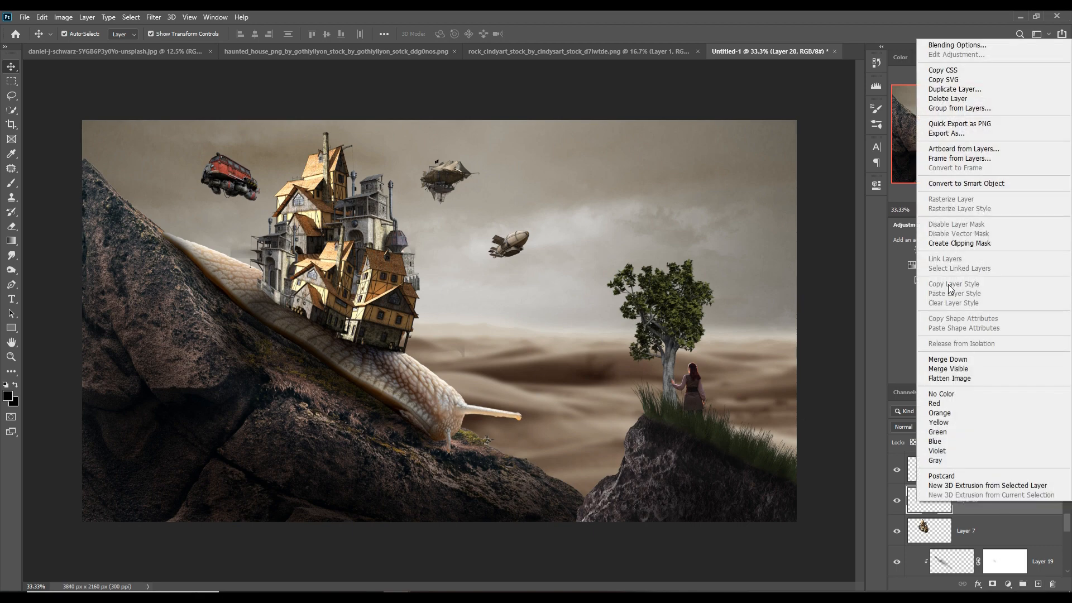
click(949, 243)
mouse_move(288, 334)
mouse_down()
mouse_move(284, 307)
mouse_move(290, 357)
mouse_move(300, 266)
mouse_move(290, 321)
mouse_move(316, 371)
mouse_move(324, 318)
mouse_move(334, 351)
mouse_move(349, 324)
mouse_move(369, 361)
mouse_move(387, 322)
mouse_move(381, 299)
mouse_move(373, 359)
mouse_move(351, 315)
mouse_move(348, 347)
mouse_move(354, 363)
mouse_move(387, 348)
mouse_move(377, 365)
mouse_move(389, 352)
mouse_move(324, 346)
mouse_move(337, 303)
mouse_move(305, 315)
mouse_move(298, 275)
mouse_move(299, 310)
mouse_move(314, 304)
mouse_move(316, 144)
mouse_move(320, 205)
mouse_move(322, 176)
mouse_move(288, 246)
mouse_move(316, 175)
mouse_move(277, 267)
mouse_up()
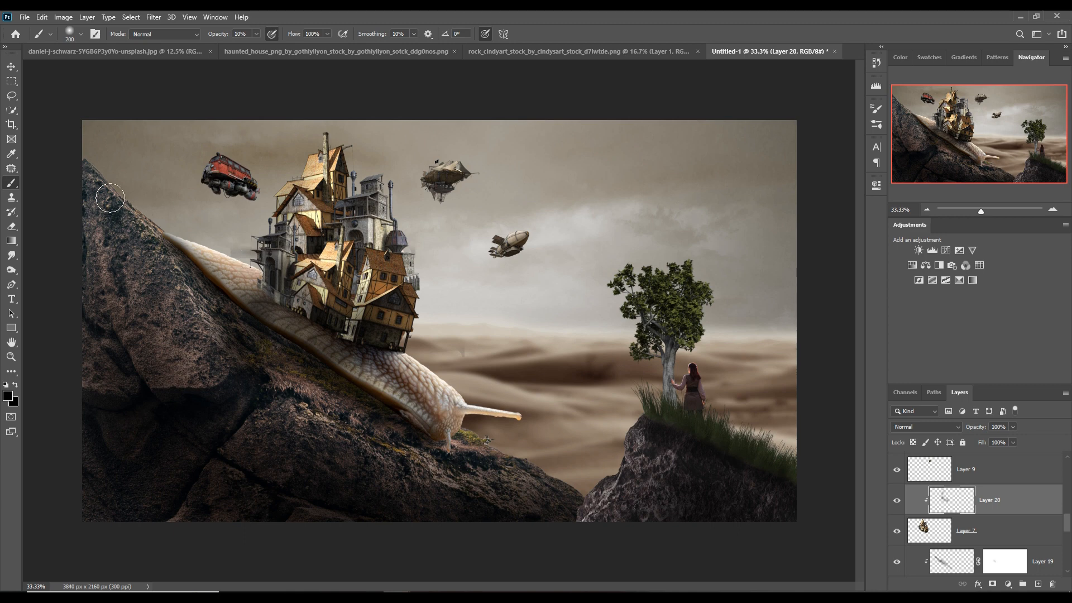
Add another layer clipped to the houses above the shading and set its blend mode to Color Dodge
click(21, 78)
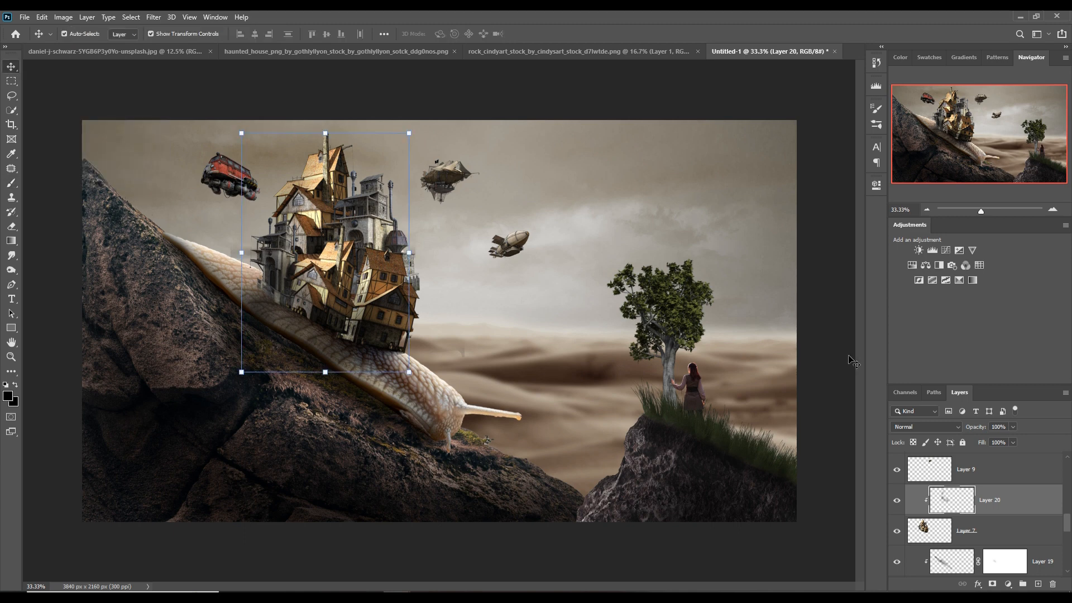
click(1039, 585)
right_click(1018, 507)
click(981, 245)
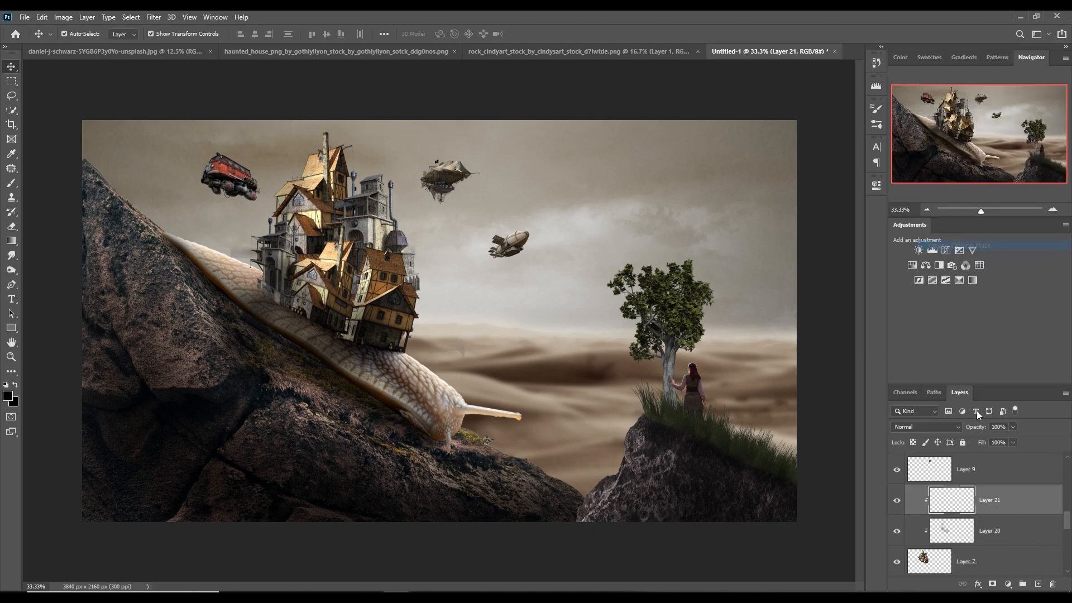
click(957, 428)
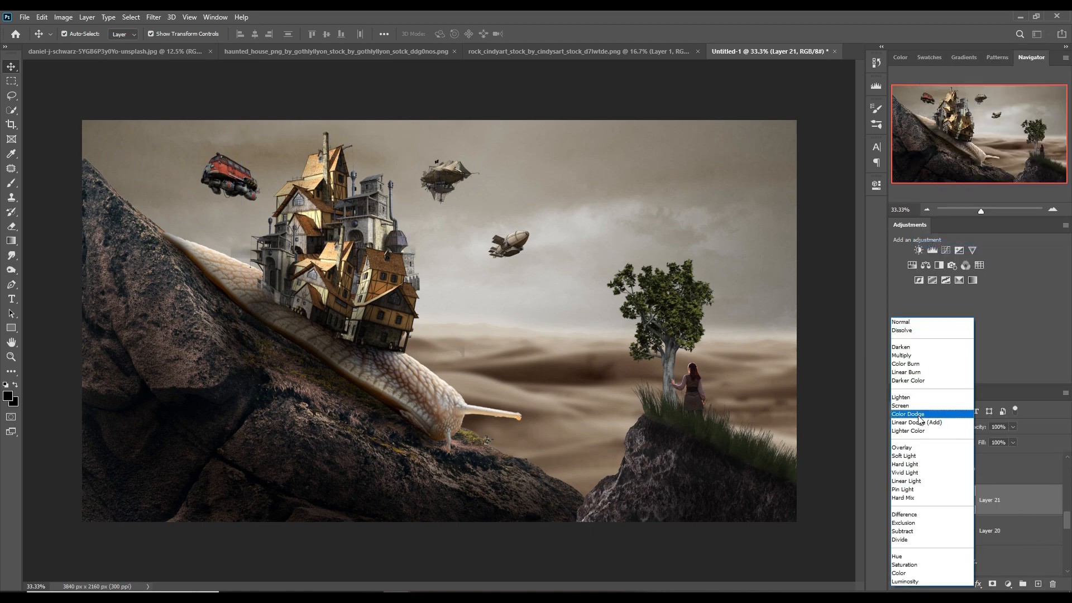
click(920, 416)
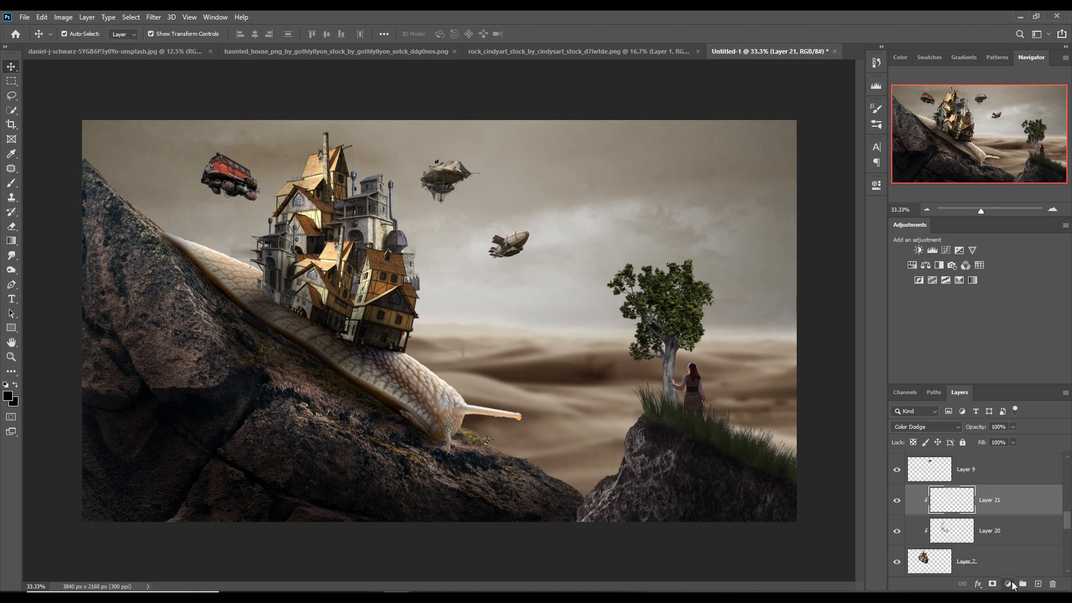
Add a Solid Color fill of fec002 clipped to the houses in place of the empty Color Dodge layer
click(1008, 584)
click(999, 386)
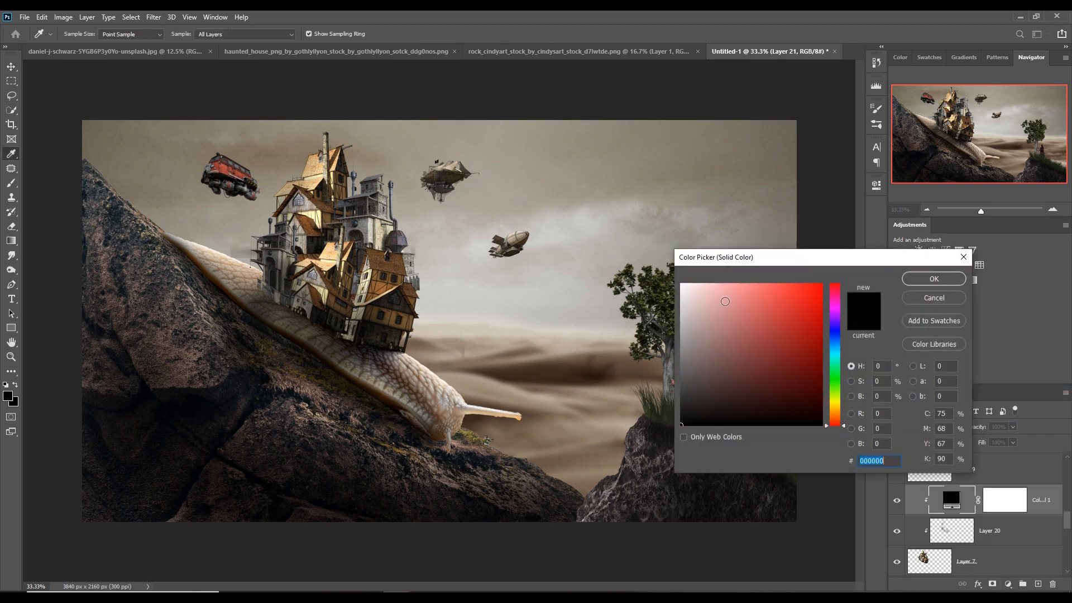
click(821, 284)
drag(844, 424, 844, 412)
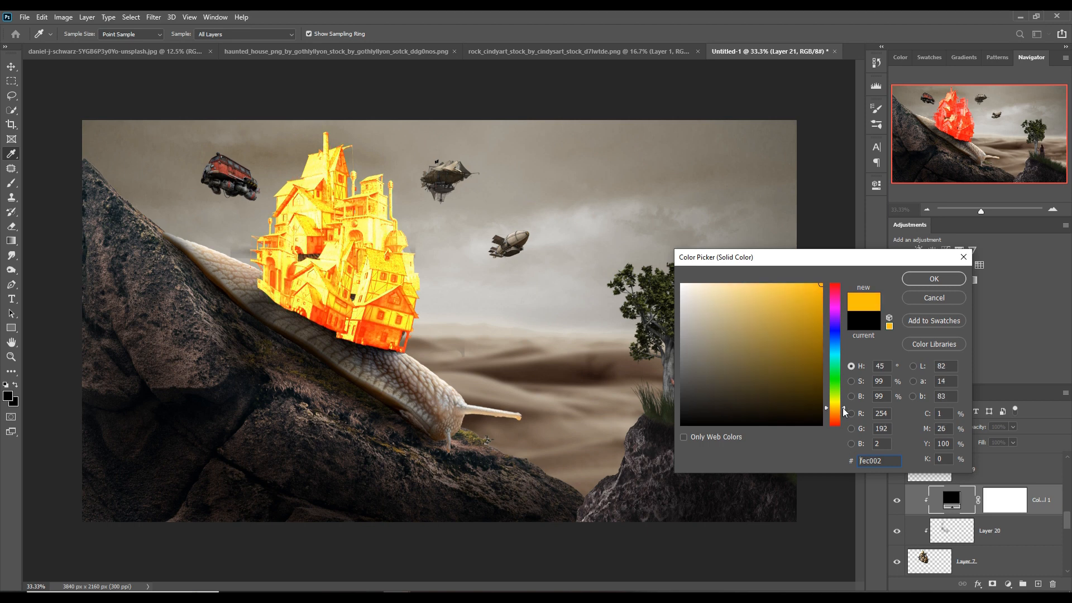
click(932, 279)
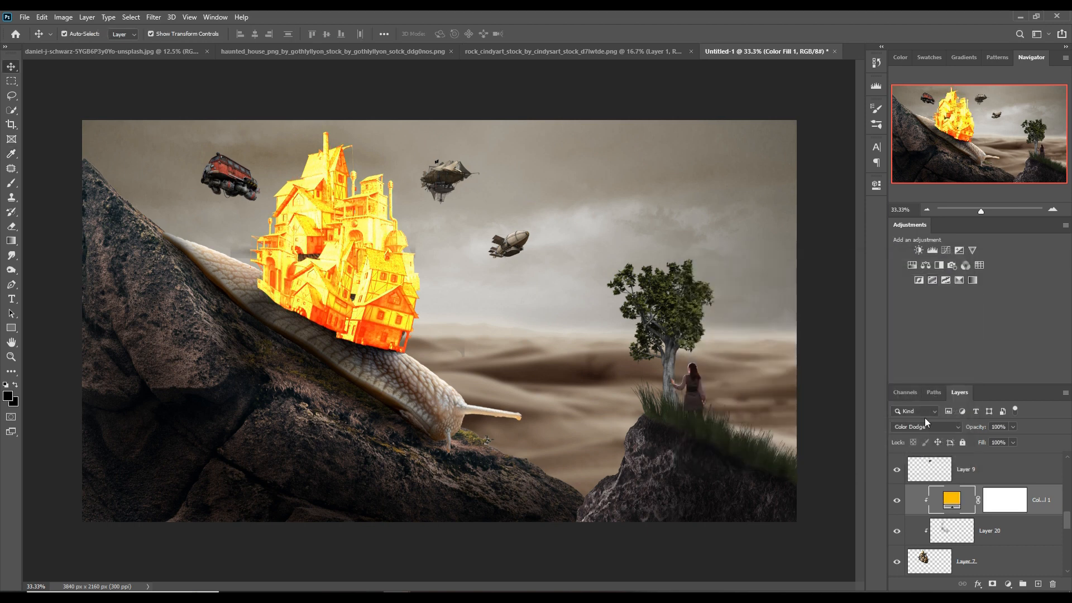
Set the color fill to Linear Dodge (Add) and split its Blend If underlying-layer black slider to about 0 / 89
click(926, 426)
click(942, 423)
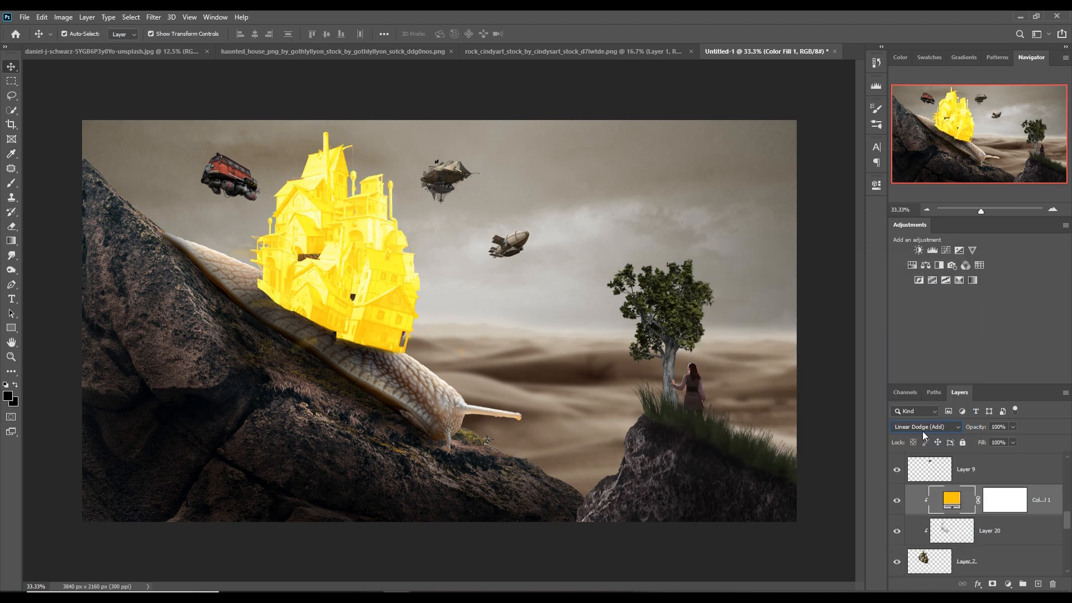
right_click(953, 504)
click(949, 279)
drag(696, 453, 746, 450)
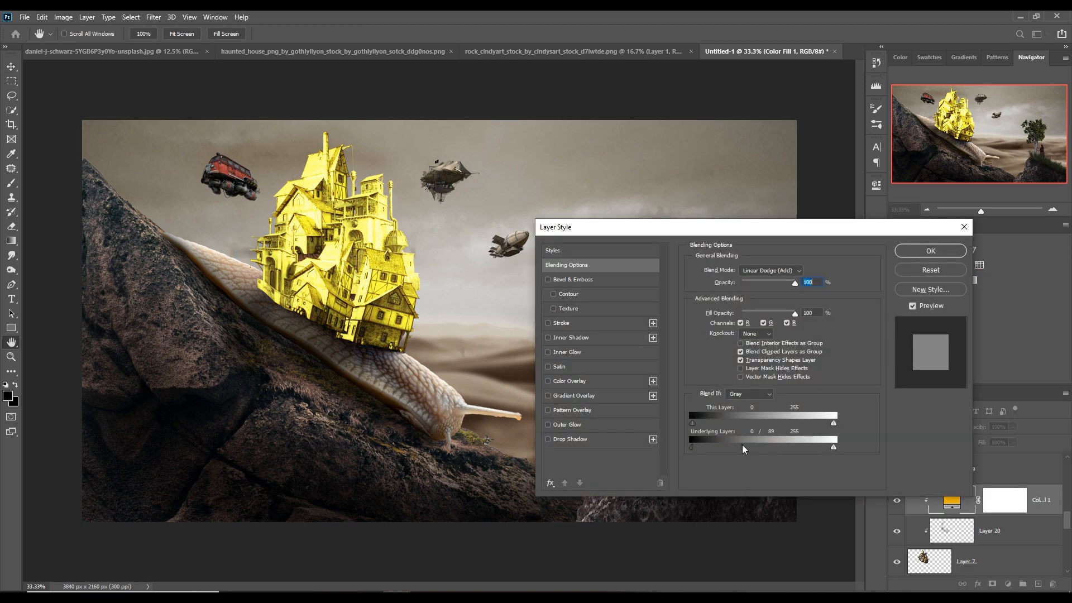
click(918, 251)
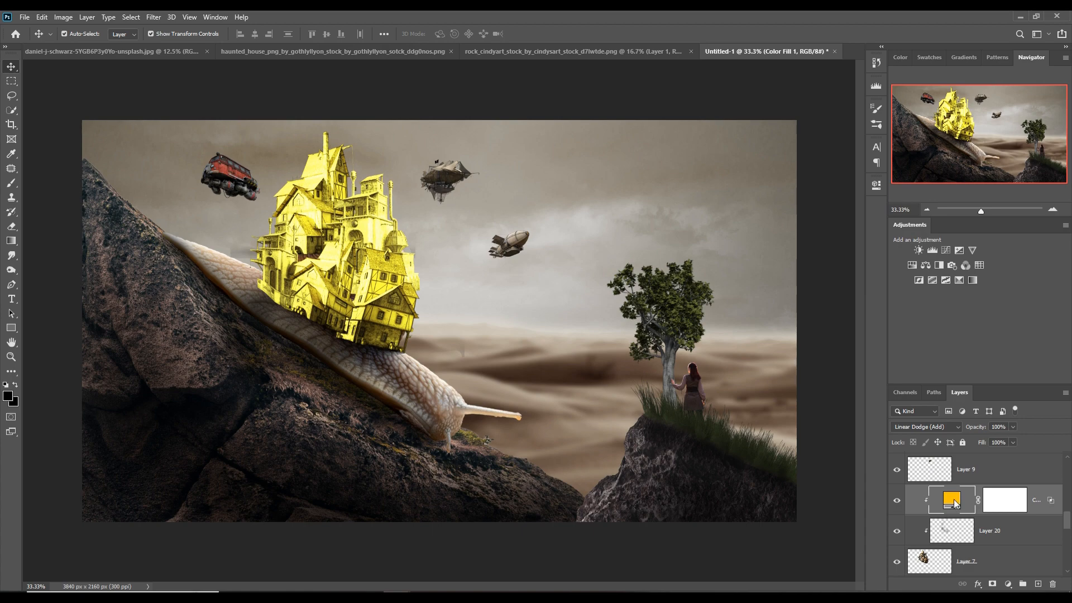
Change the fill color to orange fe5502 and invert its layer mask to black
double_click(953, 503)
drag(844, 407, 850, 417)
key(Return)
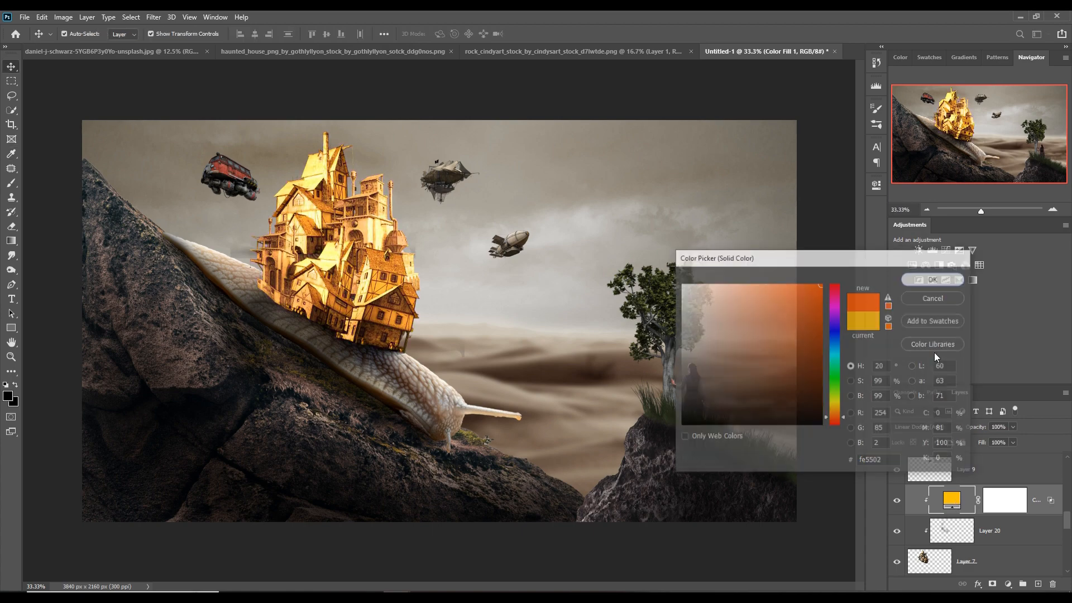
click(1002, 508)
key(ctrl+i)
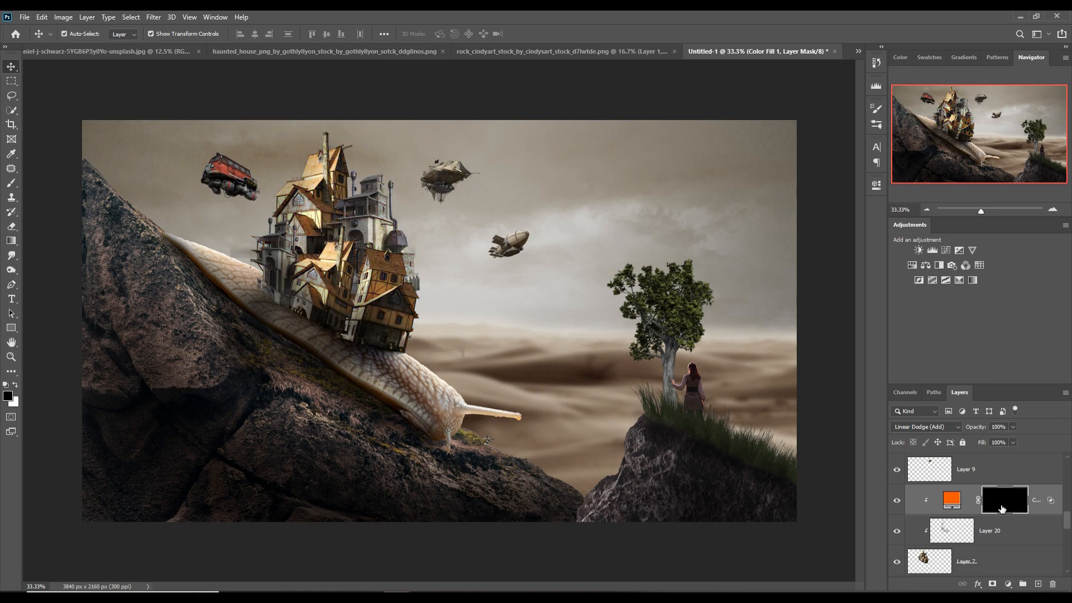
Set the Brush tool's opacity to 100% for working on the houses' orange fill mask
click(11, 184)
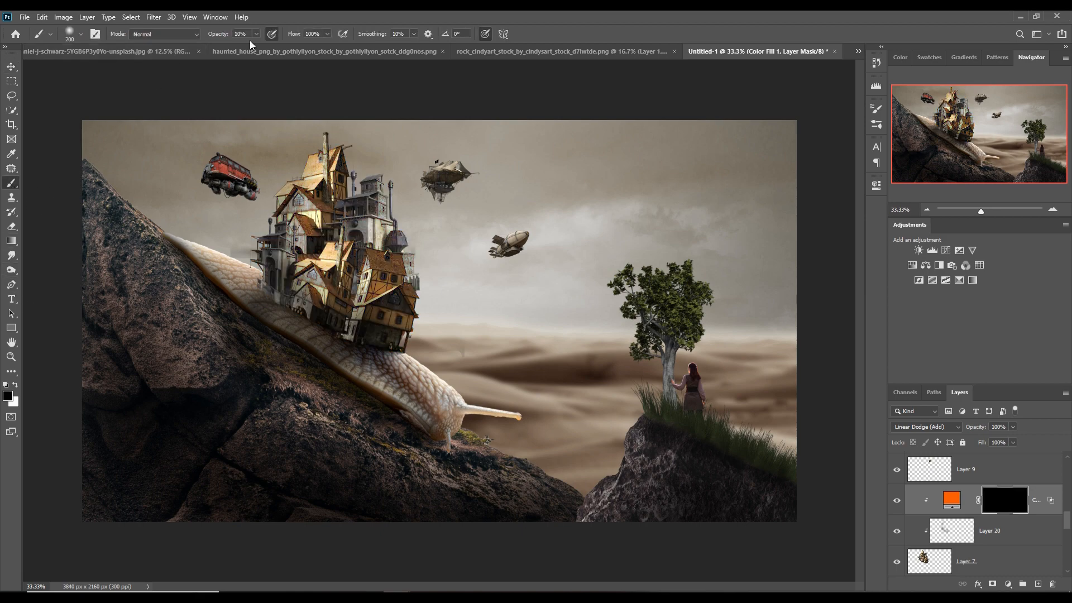
click(256, 34)
key(ctrl+plus)
key(ctrl+plus)
key(ctrl+plus)
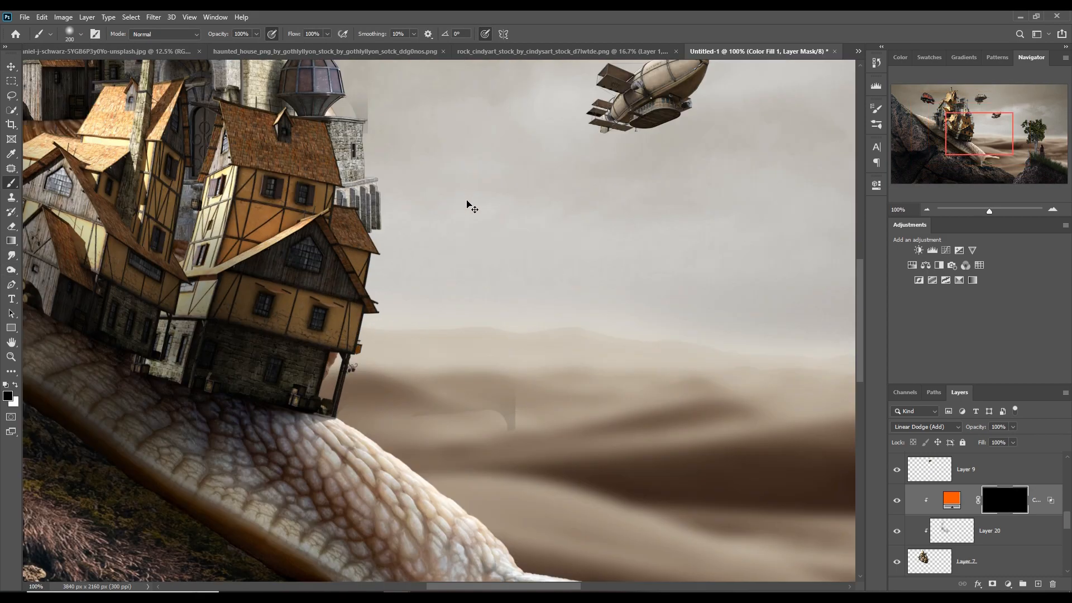
mouse_move(367, 176)
mouse_down()
mouse_move(429, 383)
mouse_move(508, 525)
mouse_up()
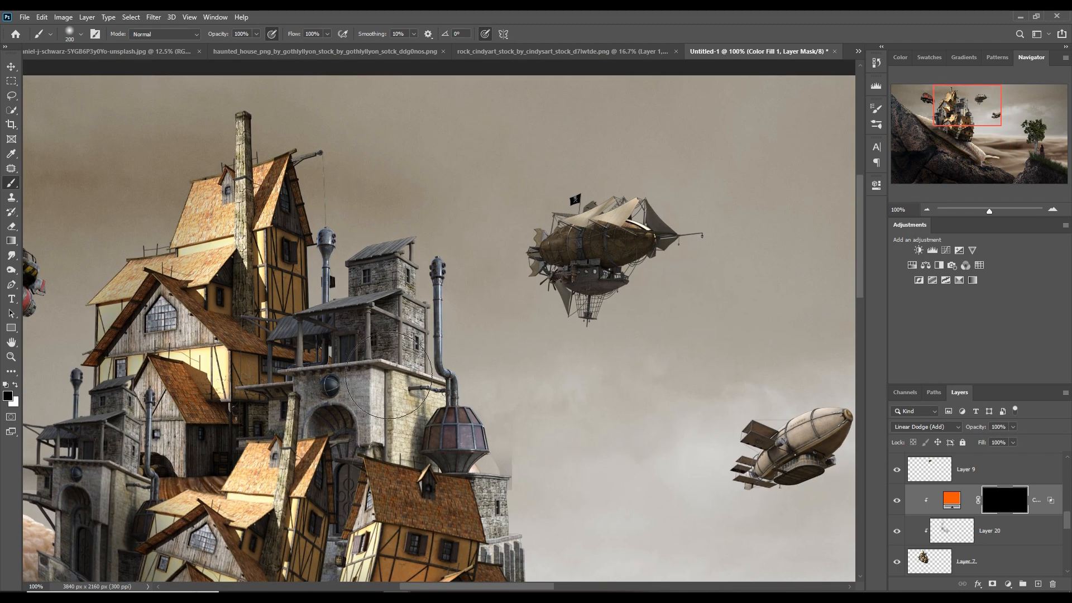
Lasso the leftover background beside the dome and stone tower on the houses layer, delete it and deselect
click(11, 96)
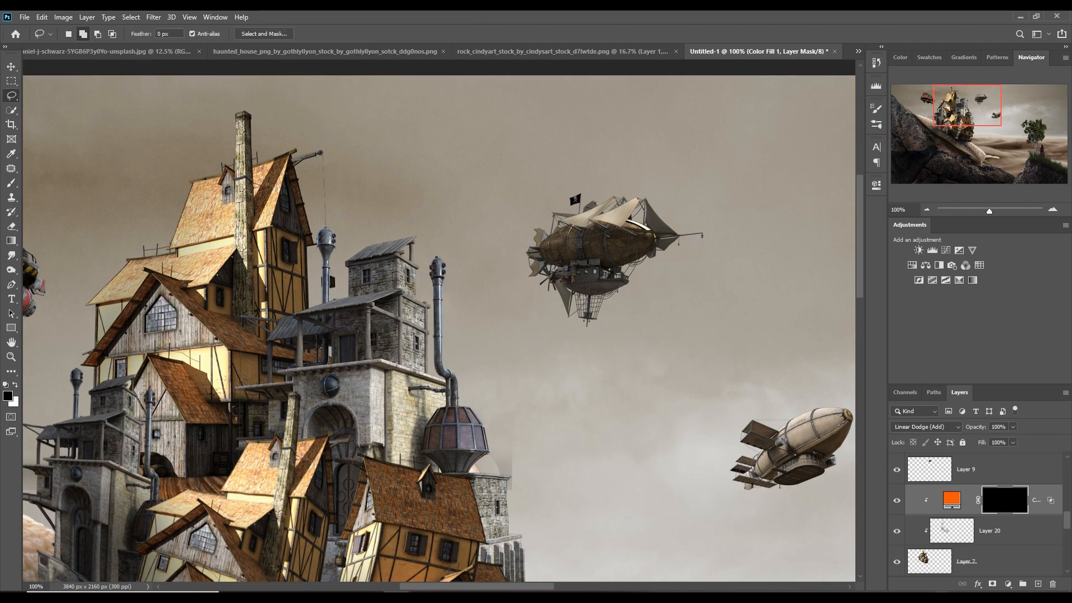
click(972, 561)
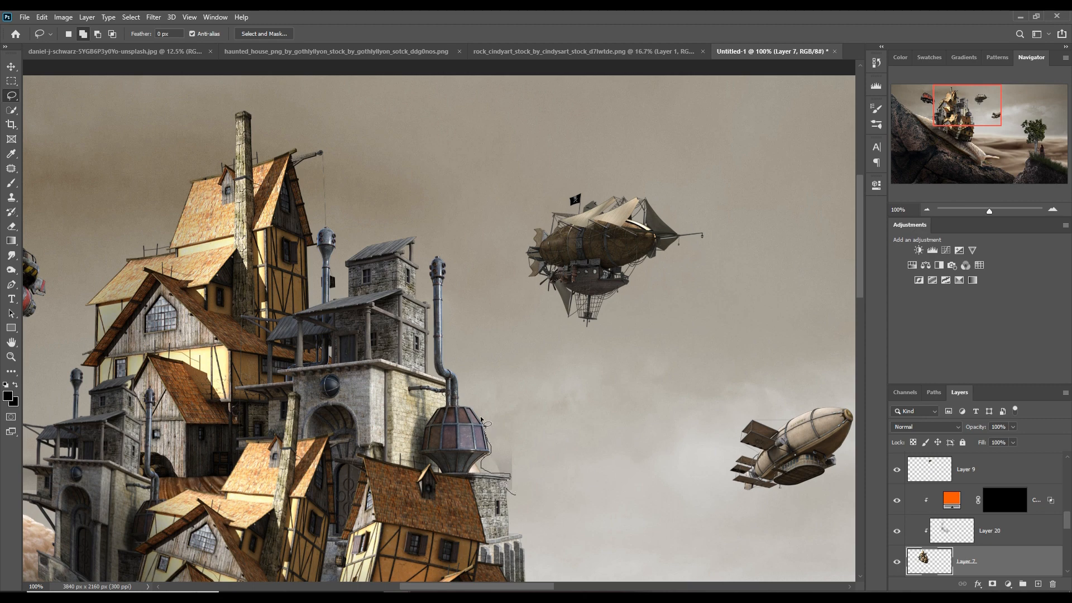
mouse_move(481, 419)
mouse_down()
mouse_move(496, 399)
mouse_move(541, 453)
mouse_up()
drag(517, 498, 516, 496)
click(131, 17)
click(135, 40)
Paint white at 25 px on the orange fill's mask along the houses' chimney, roof edges, turret and pipe
click(1009, 512)
click(11, 182)
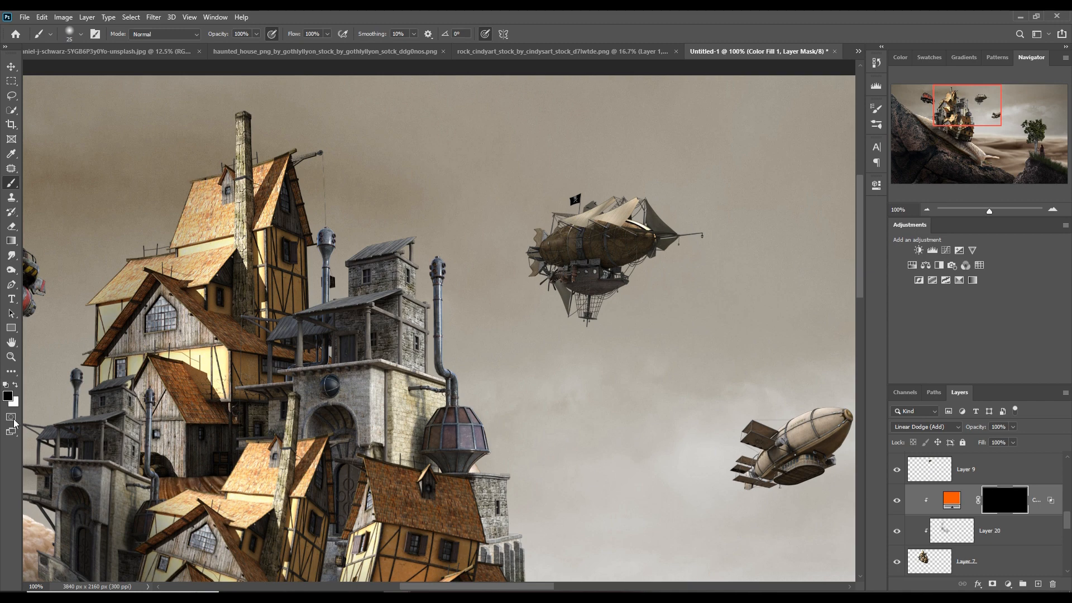
click(15, 386)
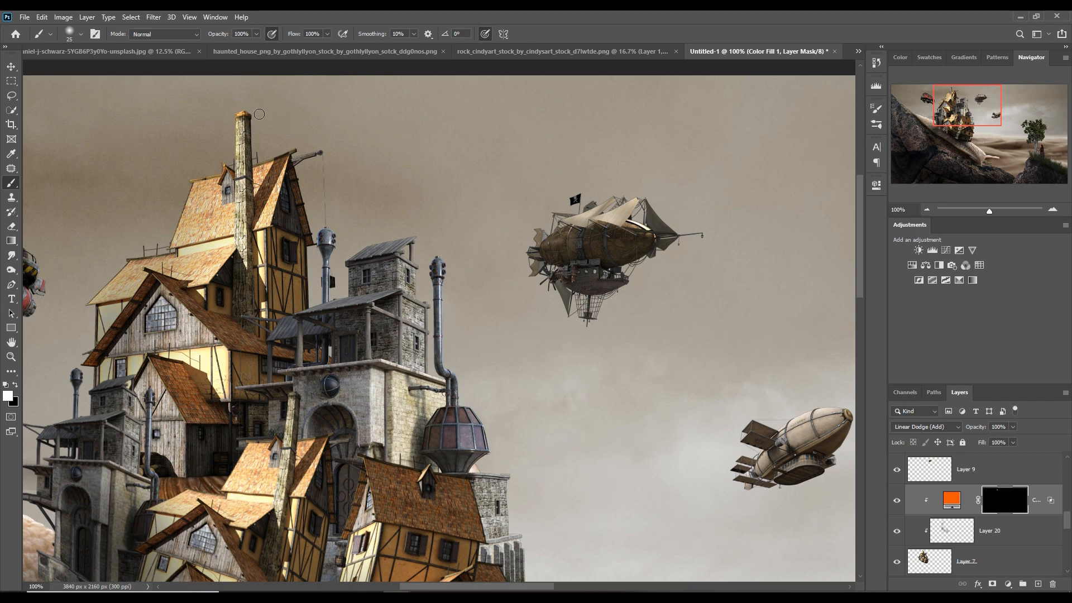
mouse_move(263, 123)
mouse_down()
mouse_move(258, 168)
mouse_move(255, 119)
mouse_up()
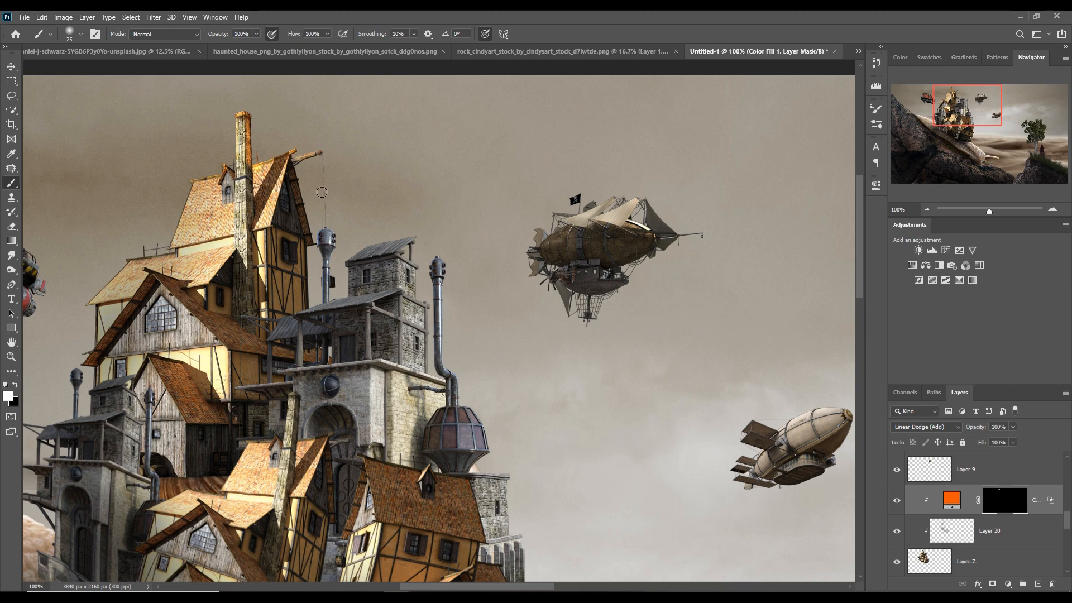
mouse_move(306, 178)
mouse_down()
mouse_move(317, 244)
mouse_move(301, 171)
mouse_move(321, 256)
mouse_move(325, 227)
mouse_move(342, 238)
mouse_move(324, 242)
mouse_move(328, 224)
mouse_move(345, 237)
mouse_move(336, 302)
mouse_up()
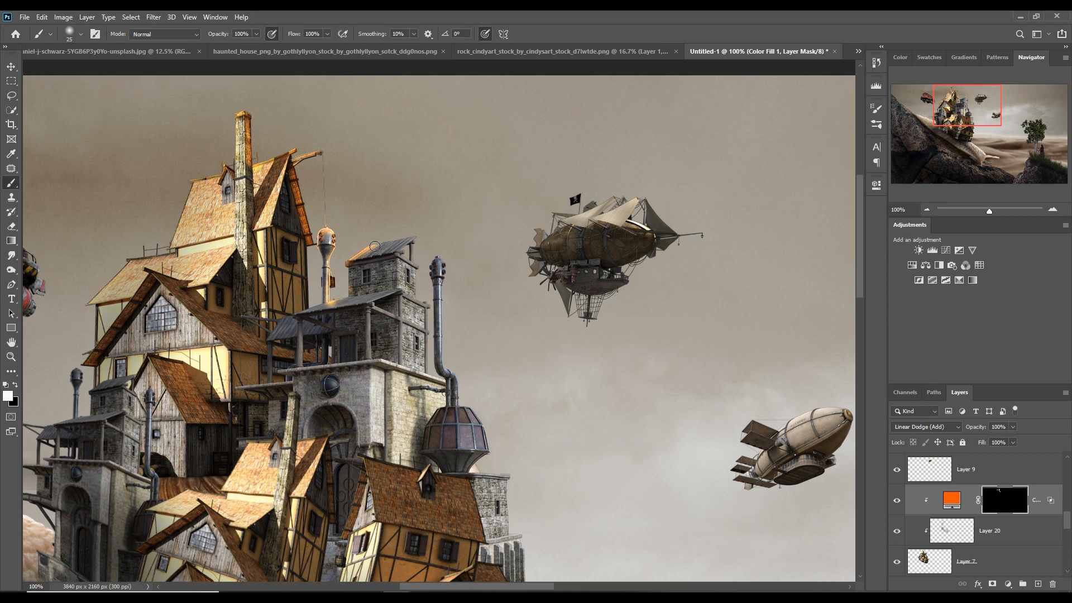
mouse_move(375, 246)
mouse_down()
mouse_move(435, 237)
mouse_move(424, 238)
mouse_move(421, 269)
mouse_move(438, 256)
mouse_move(451, 280)
mouse_move(435, 259)
mouse_move(451, 264)
mouse_move(457, 379)
mouse_up()
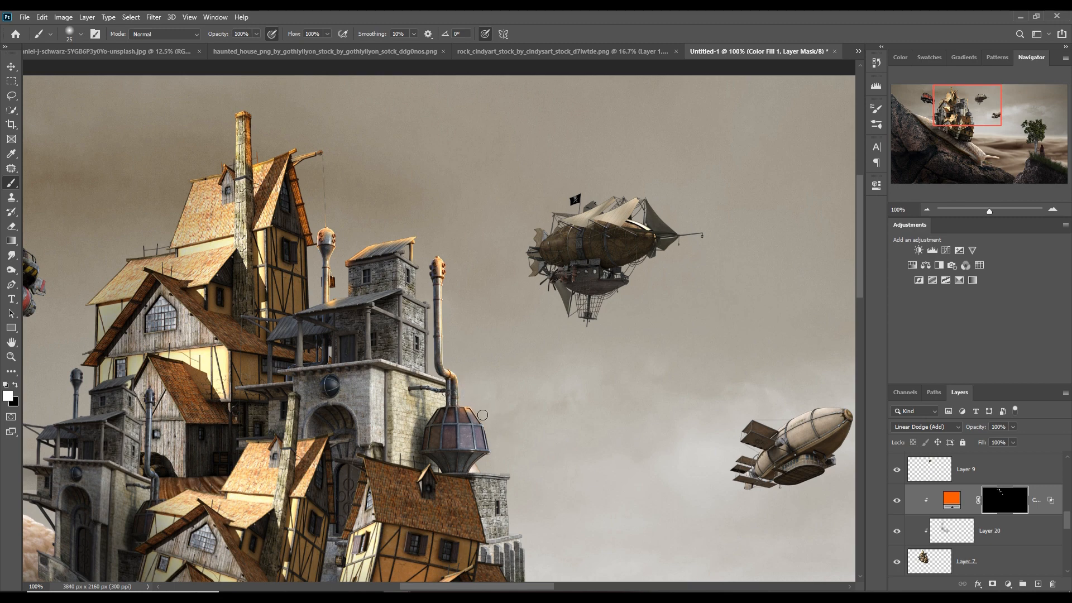
Continue painting the orange rim light along the dome, stone tower and outer wall edges of the houses
drag(482, 415, 496, 435)
drag(488, 476, 516, 481)
mouse_move(521, 531)
mouse_down()
mouse_move(517, 544)
mouse_move(511, 339)
mouse_move(516, 470)
mouse_up()
drag(496, 523, 490, 521)
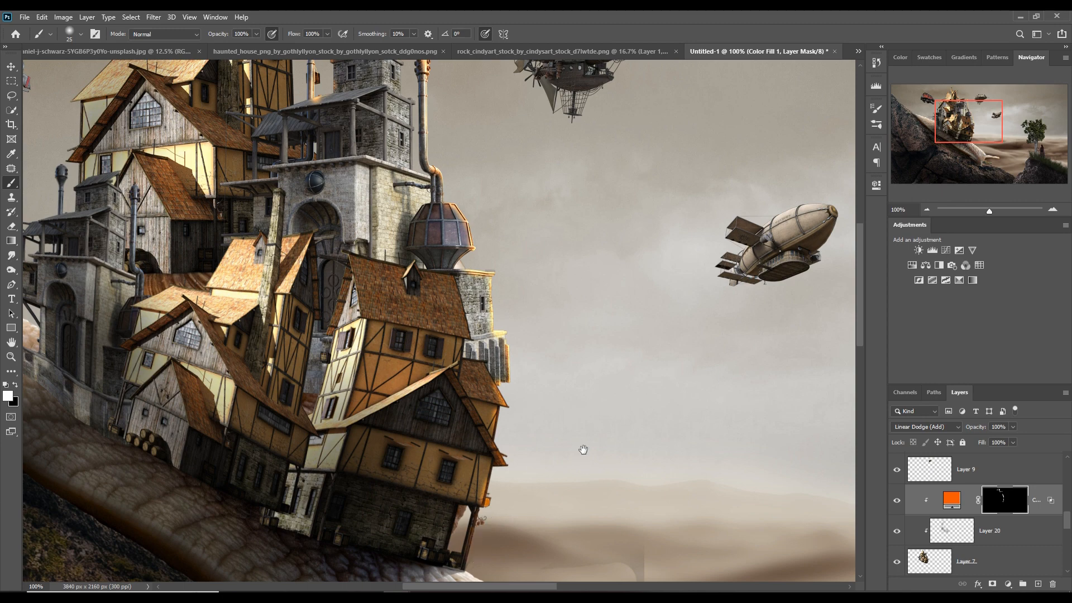
Enlarge the brush to 250 px and lower its opacity to 27%
drag(583, 367, 603, 440)
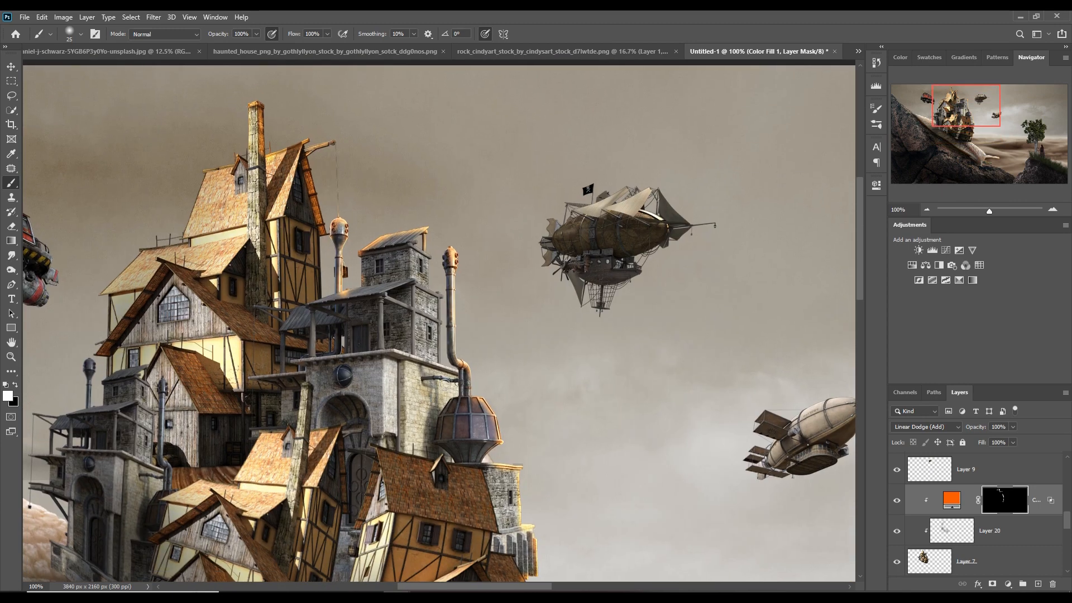
key(bracketright)
key(bracketright)
key(bracketright)
key(bracketright)
key(bracketright)
key(bracketright)
key(bracketright)
key(bracketright)
key(bracketright)
key(bracketright)
key(bracketright)
key(bracketright)
click(257, 34)
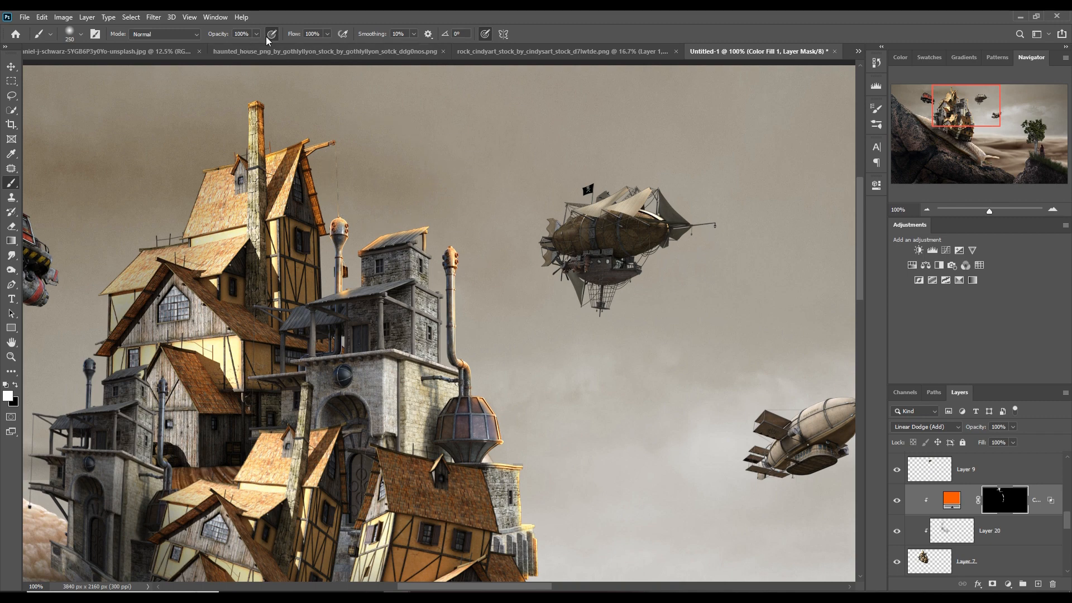
drag(256, 47, 217, 49)
Paint a broad soft orange glow over the sun-facing roofs, towers, dome and lower houses on the fill's mask
mouse_move(271, 170)
mouse_down()
mouse_move(253, 178)
mouse_move(269, 218)
mouse_up()
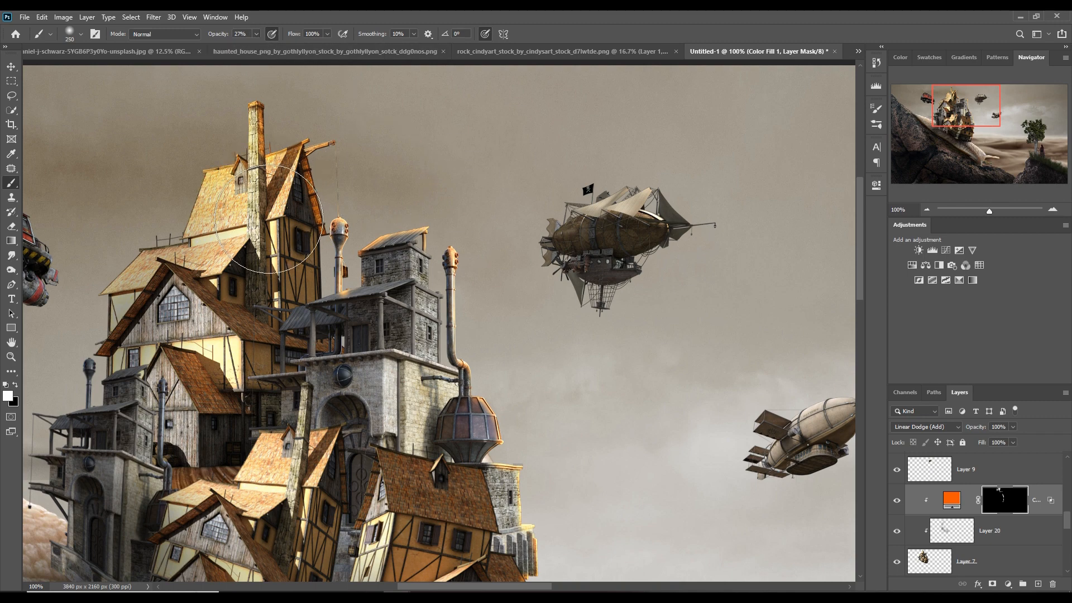
drag(347, 267, 337, 315)
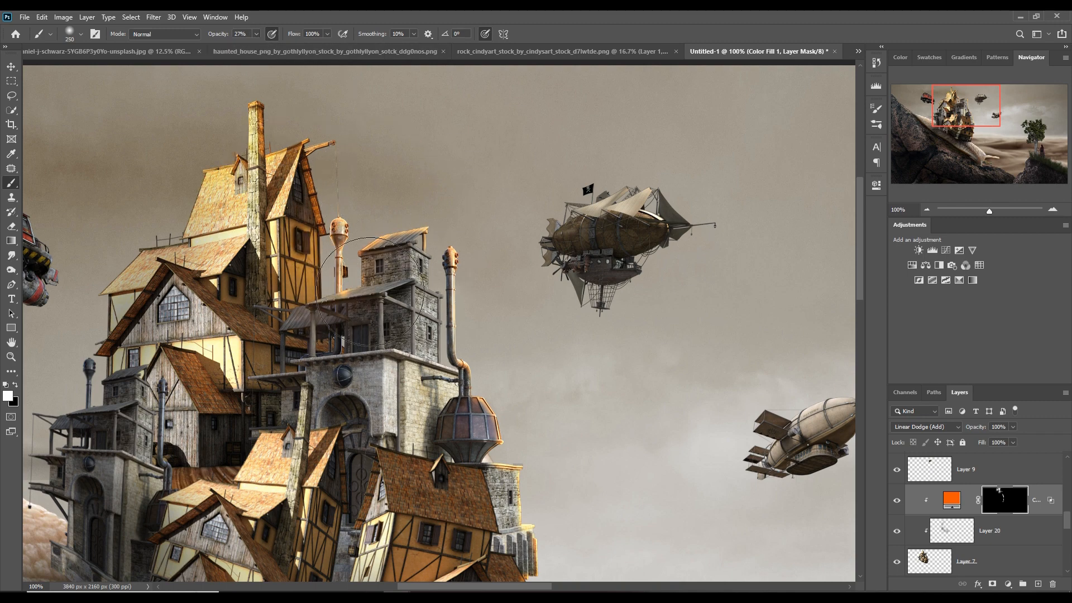
drag(344, 269, 314, 294)
drag(307, 358, 251, 315)
mouse_move(304, 410)
mouse_down()
mouse_move(305, 434)
mouse_move(326, 408)
mouse_up()
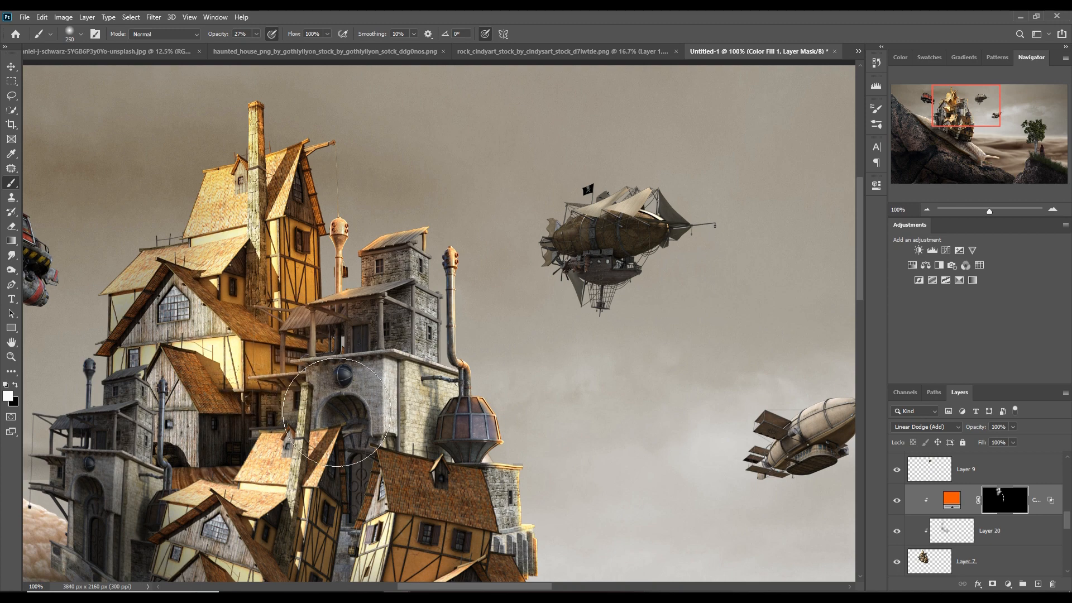
drag(382, 346, 416, 340)
mouse_move(452, 383)
mouse_down()
mouse_move(490, 354)
mouse_move(499, 412)
mouse_move(513, 402)
mouse_move(479, 481)
mouse_move(487, 476)
mouse_move(499, 556)
mouse_move(510, 547)
mouse_move(486, 544)
mouse_move(525, 544)
mouse_up()
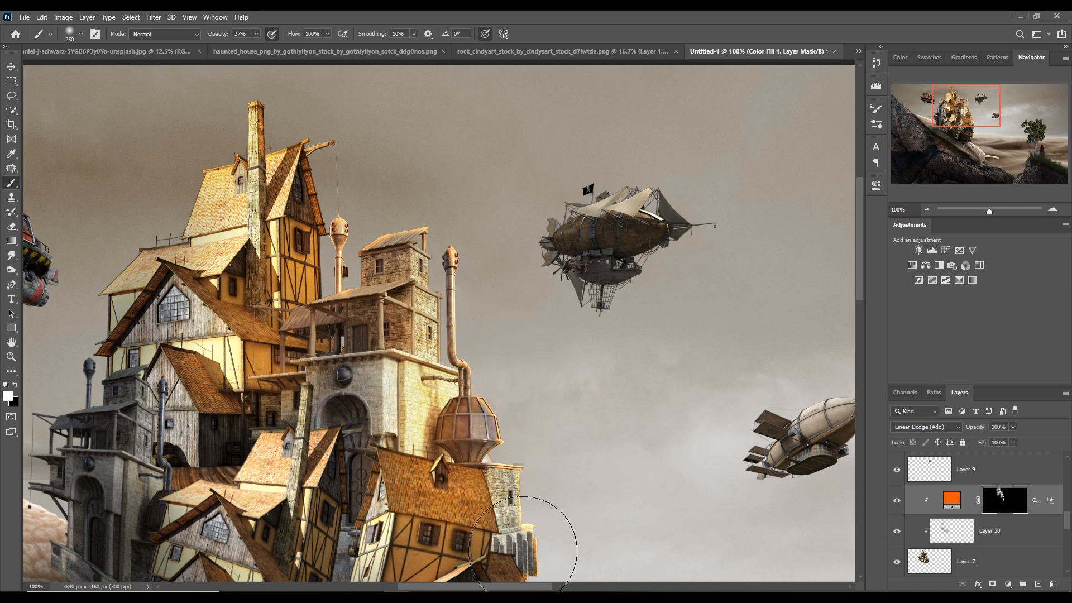
scroll(610, 562, down, 3)
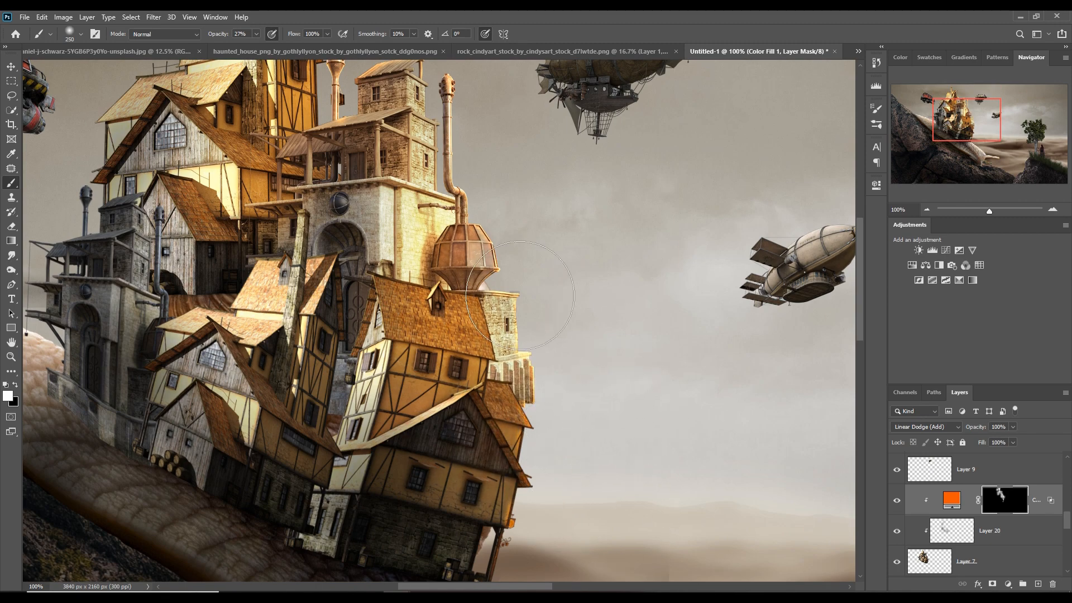
key(v)
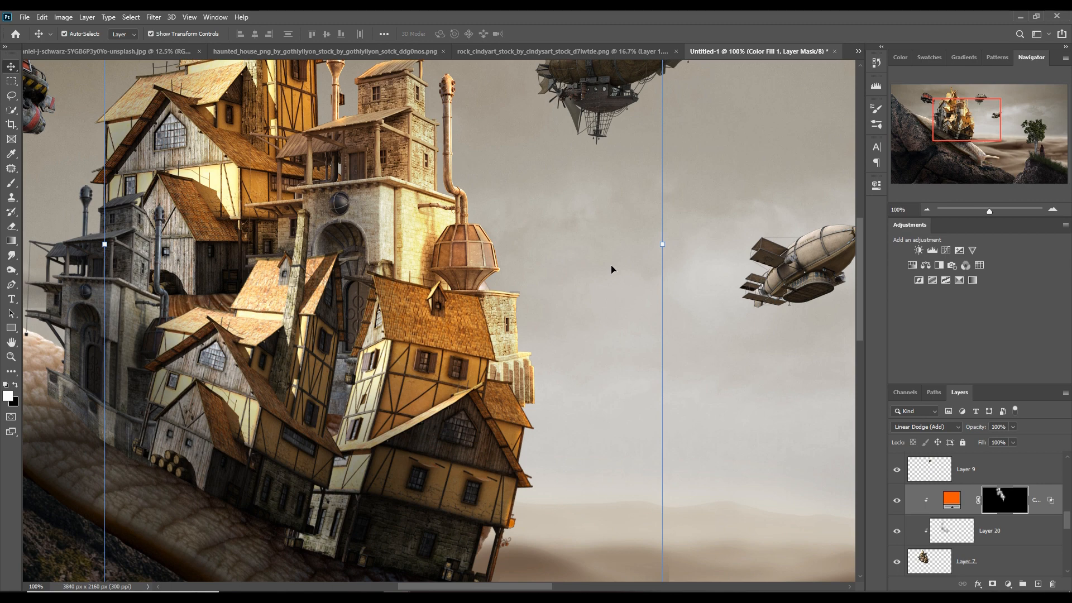
drag(611, 270, 612, 271)
key(ctrl+minus)
key(ctrl+minus)
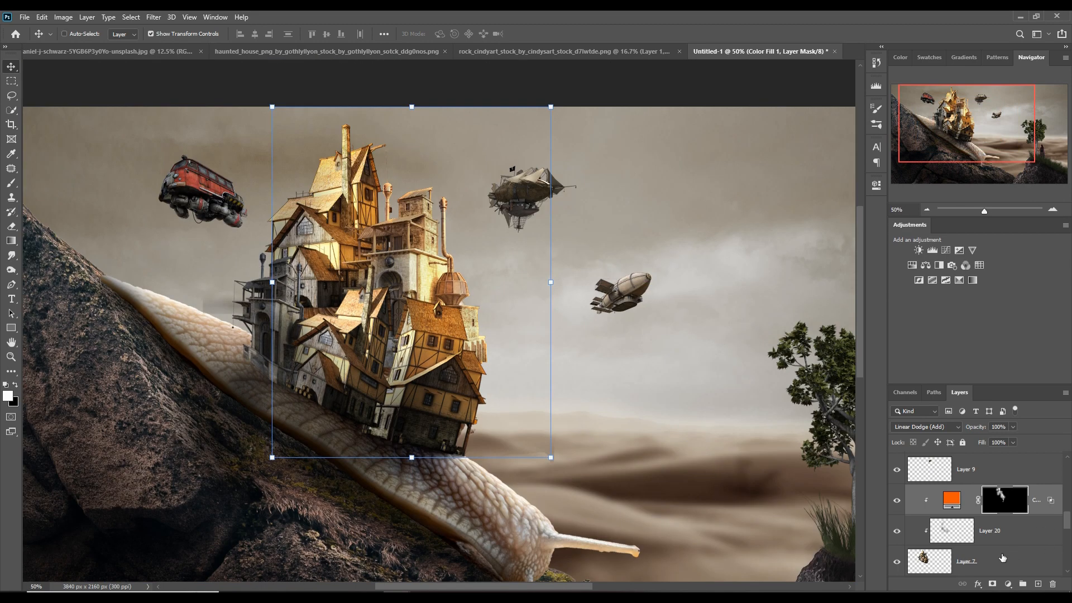
Add a layer mask to Layer 20, the houses' shading layer, and paint black on it to hide part of the shading
scroll(1003, 557, down, 4)
scroll(1003, 557, up, 3)
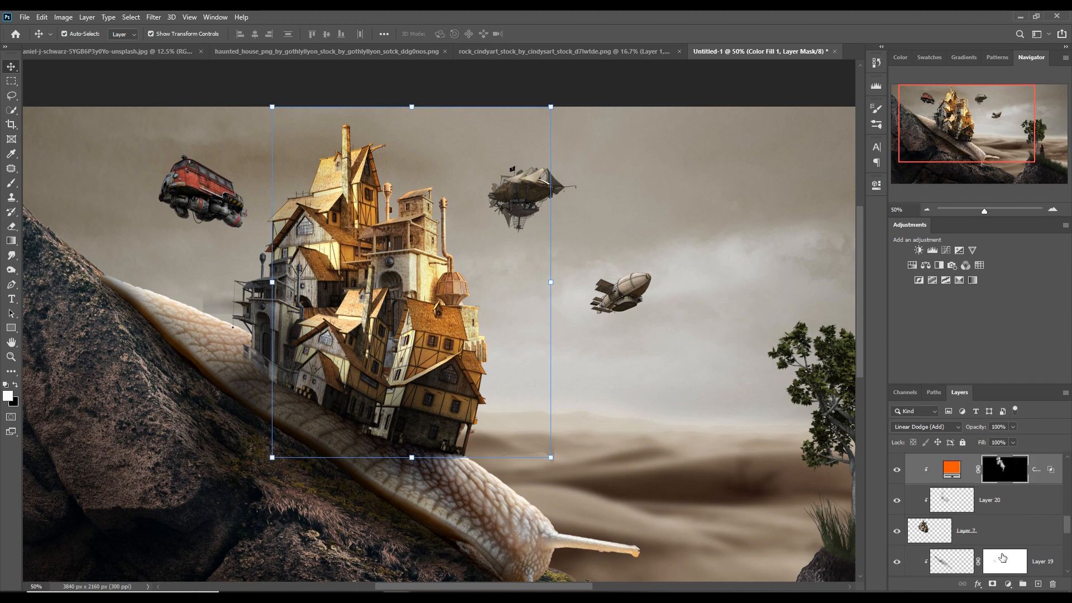
click(1004, 504)
click(999, 585)
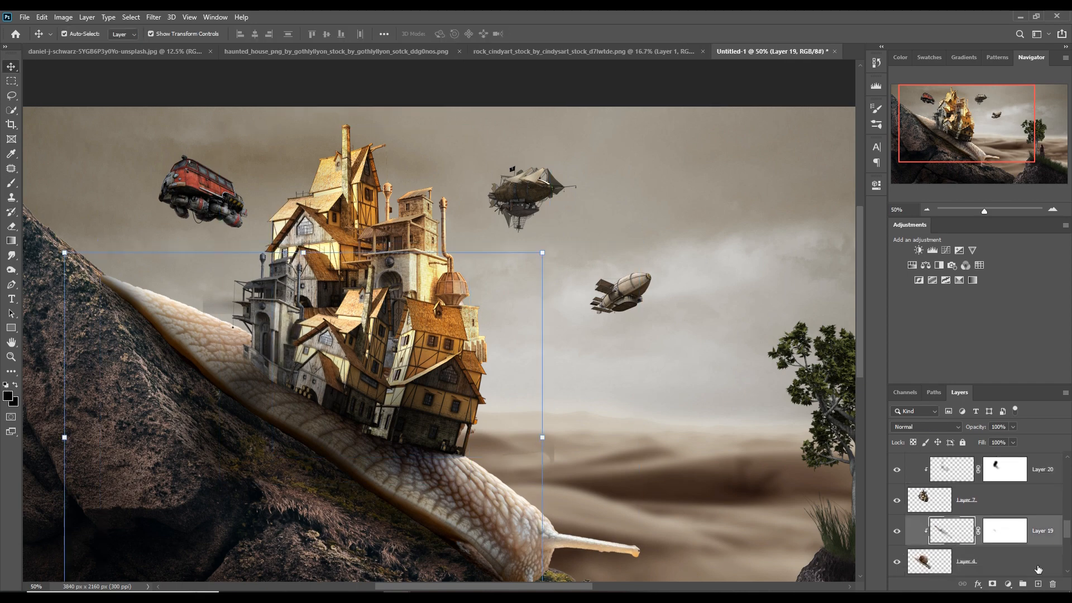
Add an orange Linear Dodge (Add) color fill clipped to the snail, invert its mask and paint warm light on the snail
click(935, 427)
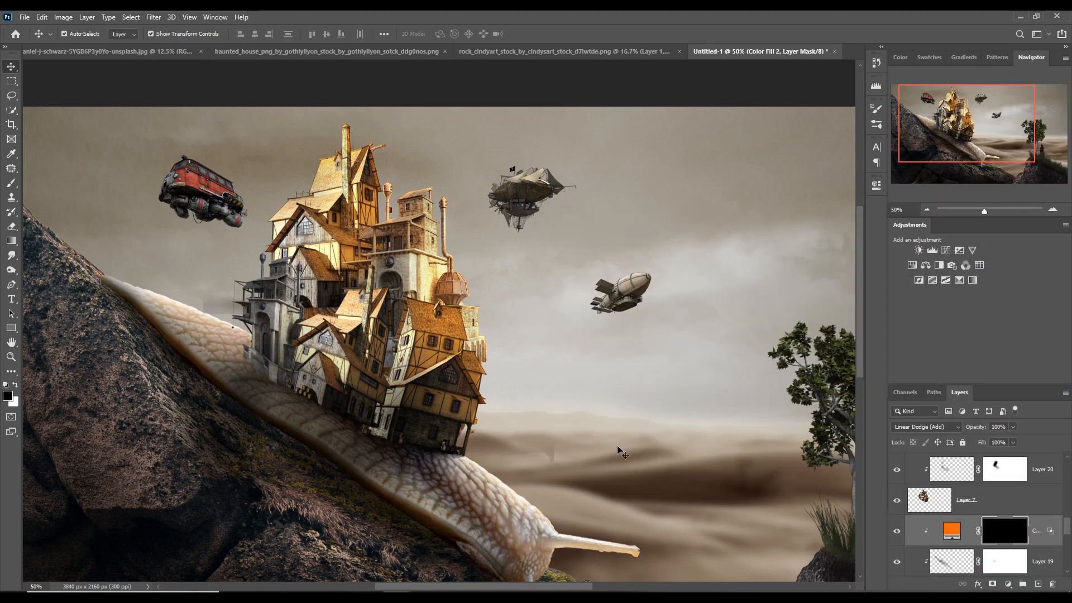
key(x)
key(b)
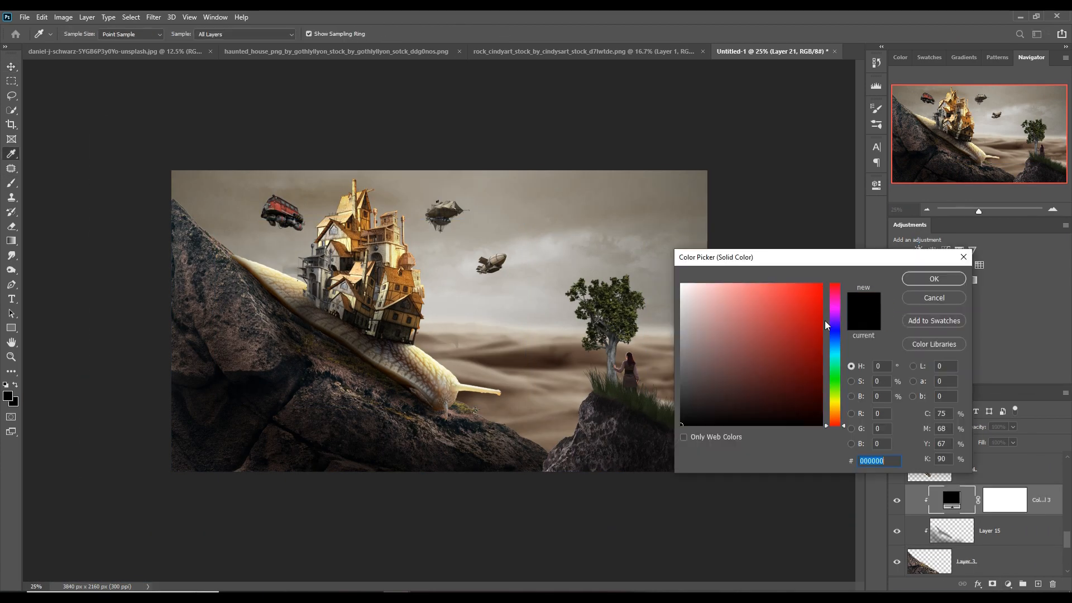
Add an orange Linear Dodge (Add) color fill clipped to the large rock, with a black mask, and paint light along its upper edge
right_click(950, 498)
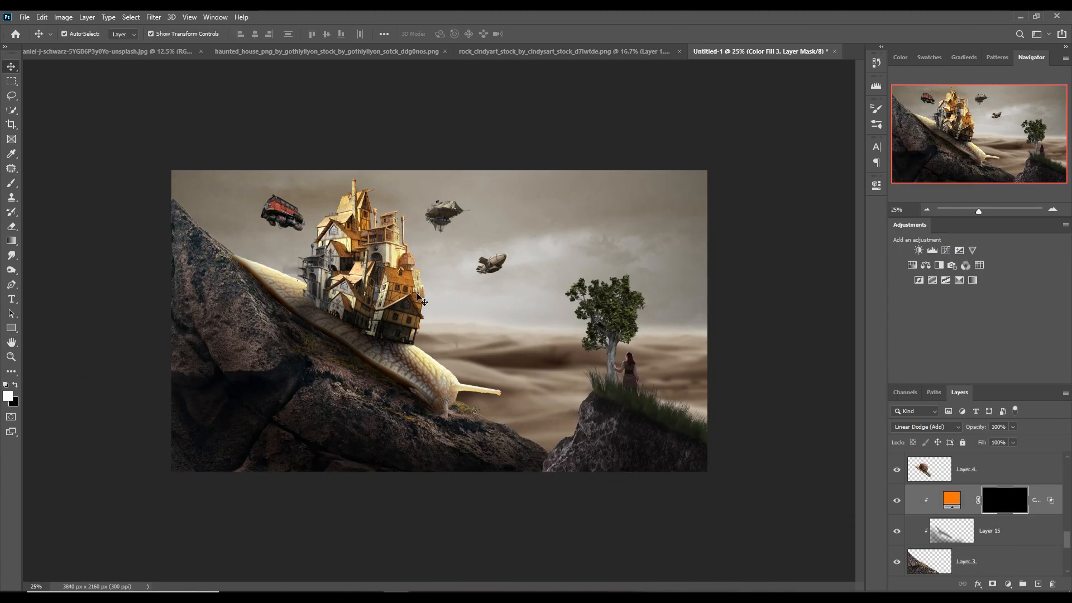
mouse_move(475, 424)
mouse_down()
mouse_move(582, 450)
mouse_move(486, 430)
mouse_up()
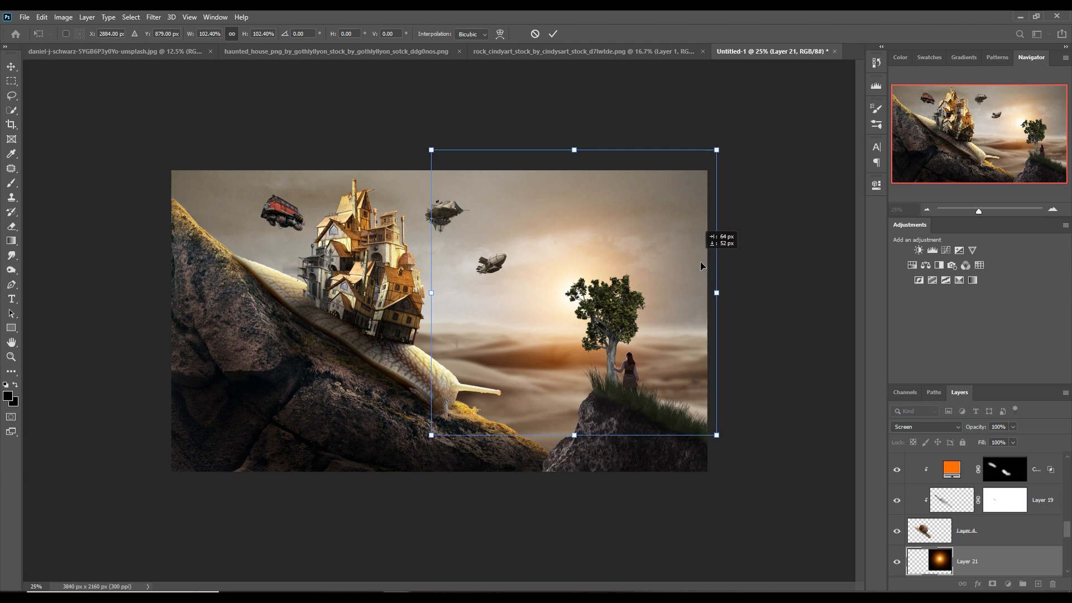
Move the Screen-mode sun glow layer to the horizon behind the tree and stretch it wider toward the snail
drag(700, 262, 759, 290)
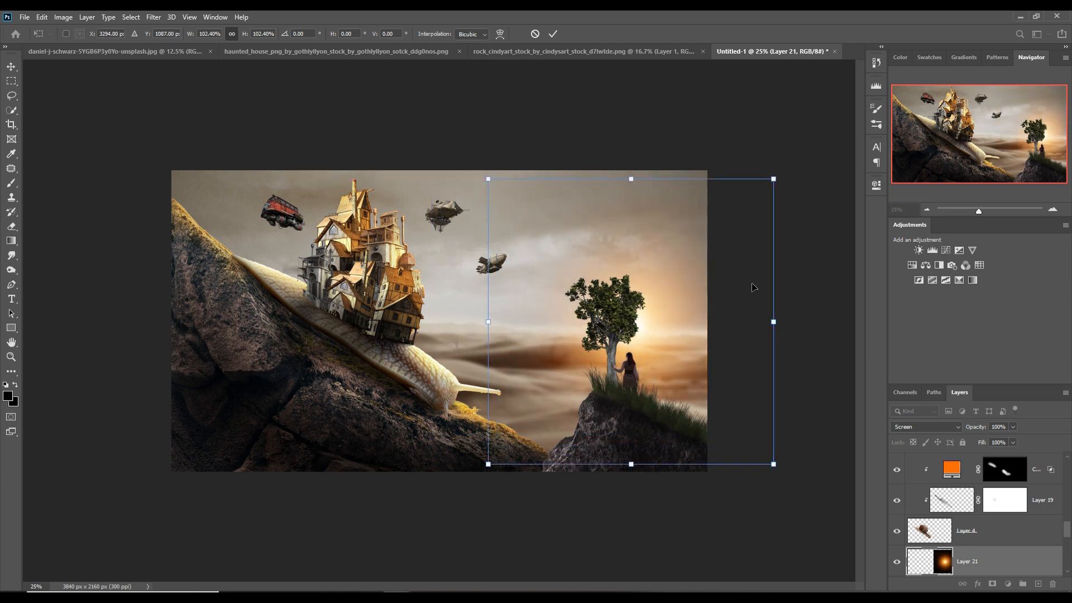
drag(491, 320, 333, 321)
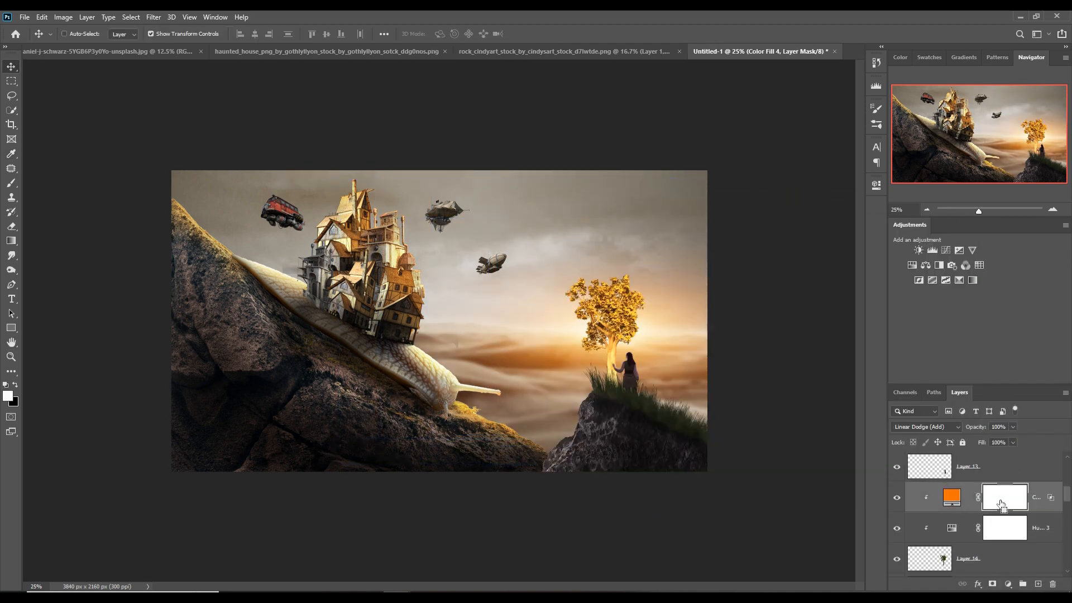
Invert the tree's orange fill mask and paint light on its foliage, and brush a warm rim from a clipped fill onto the woman
key(ctrl+i)
mouse_move(619, 313)
mouse_down()
mouse_move(638, 399)
mouse_move(692, 417)
mouse_move(659, 328)
mouse_move(574, 330)
mouse_up()
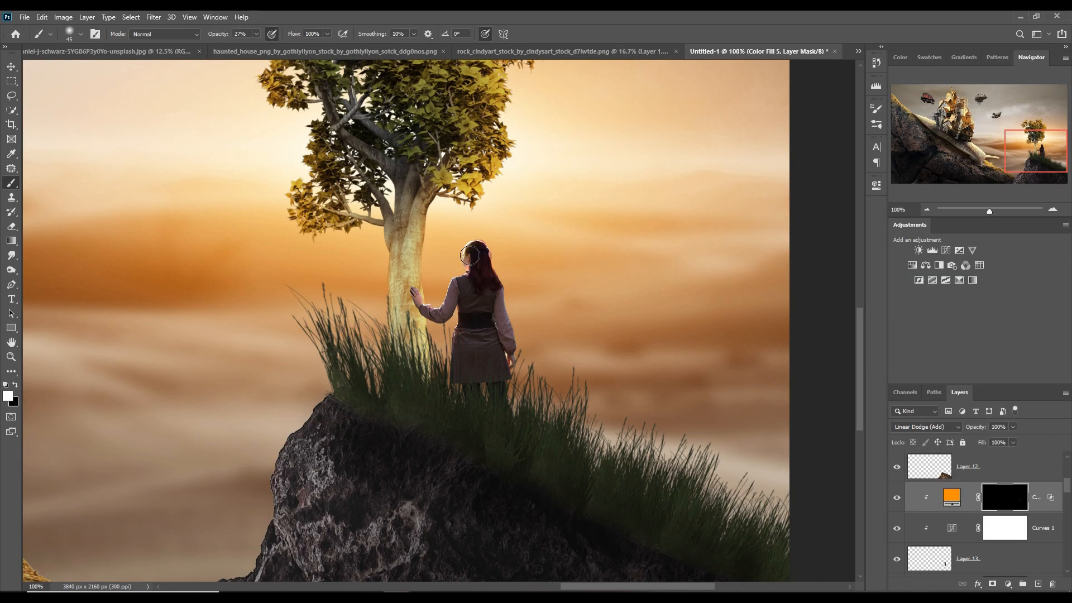
mouse_move(425, 304)
mouse_down()
mouse_move(492, 247)
mouse_move(455, 380)
mouse_up()
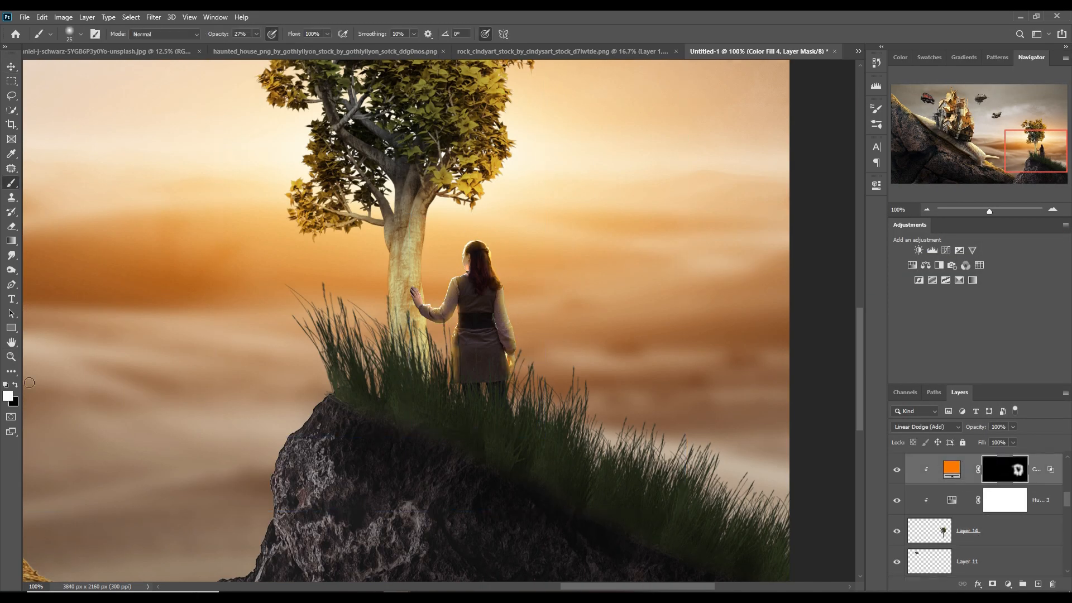
Paint black at 100% opacity on the tree's orange fill mask to remove the glow from the trunk
key(x)
drag(410, 209, 407, 335)
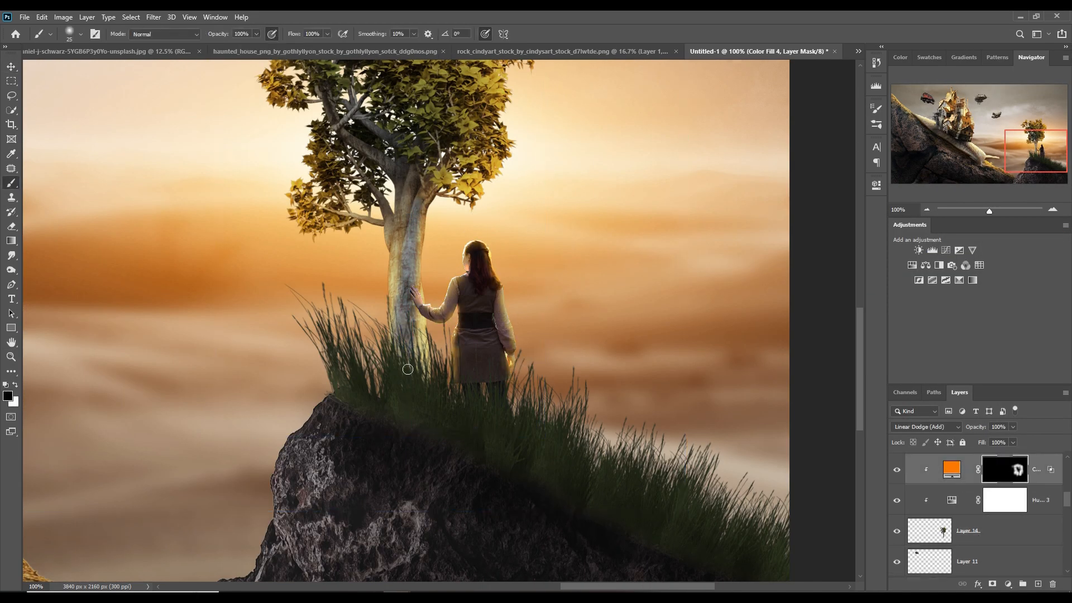
drag(405, 168, 418, 374)
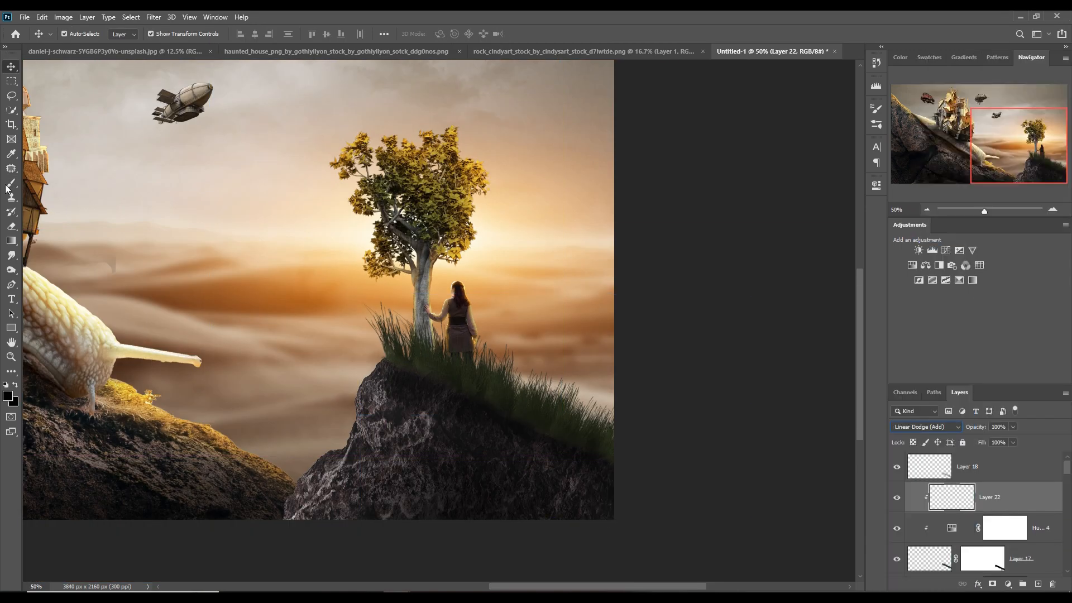
Add an orange Linear Dodge (Add) color fill clipped to the upper airship, invert its mask and paint light on its sun-facing side
click(1008, 583)
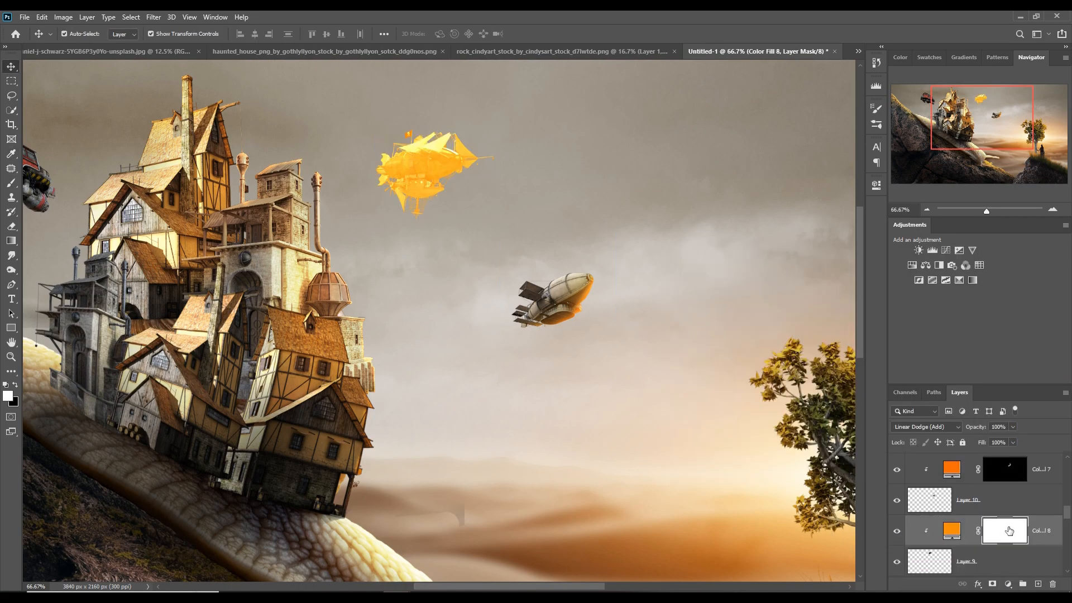
key(ctrl+i)
key(b)
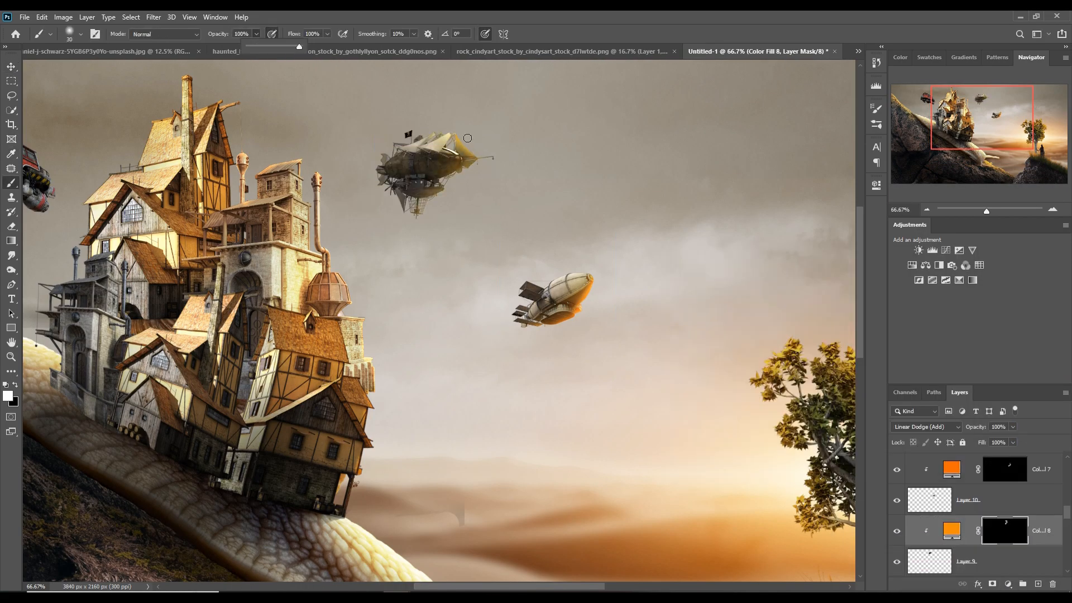
click(467, 138)
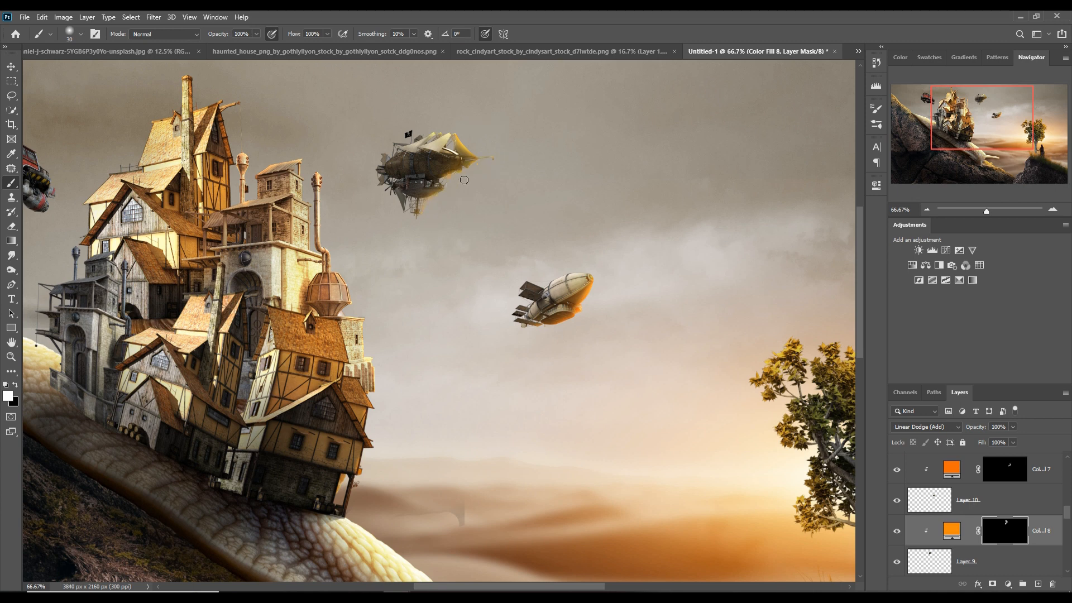
Add a new layer clipped to the flying bus layer and set its blend mode to Linear Dodge (Add)
click(15, 67)
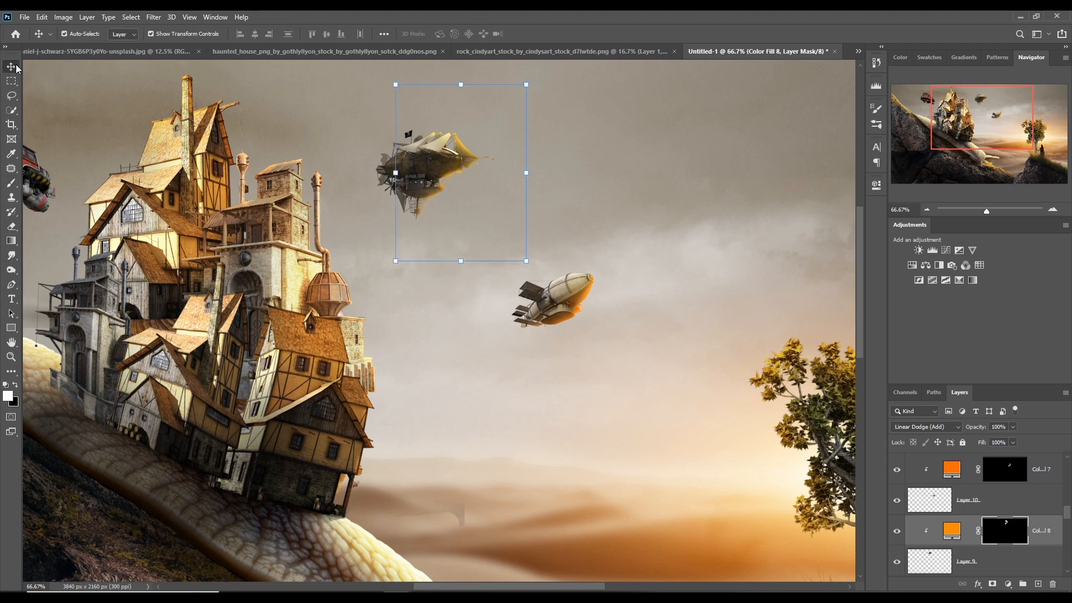
drag(555, 248, 737, 207)
click(185, 124)
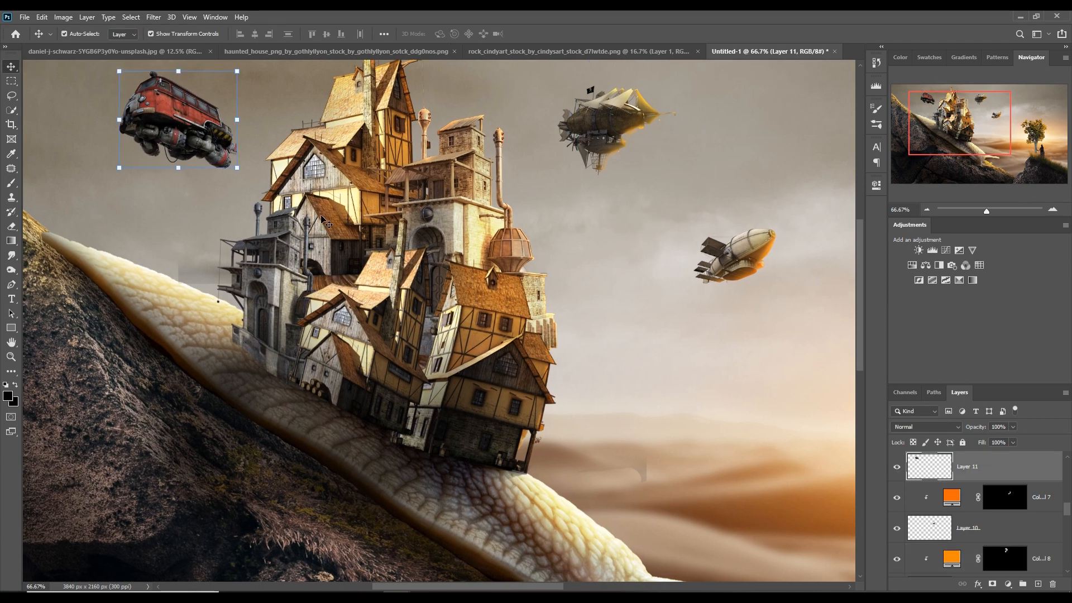
click(1034, 587)
right_click(1020, 481)
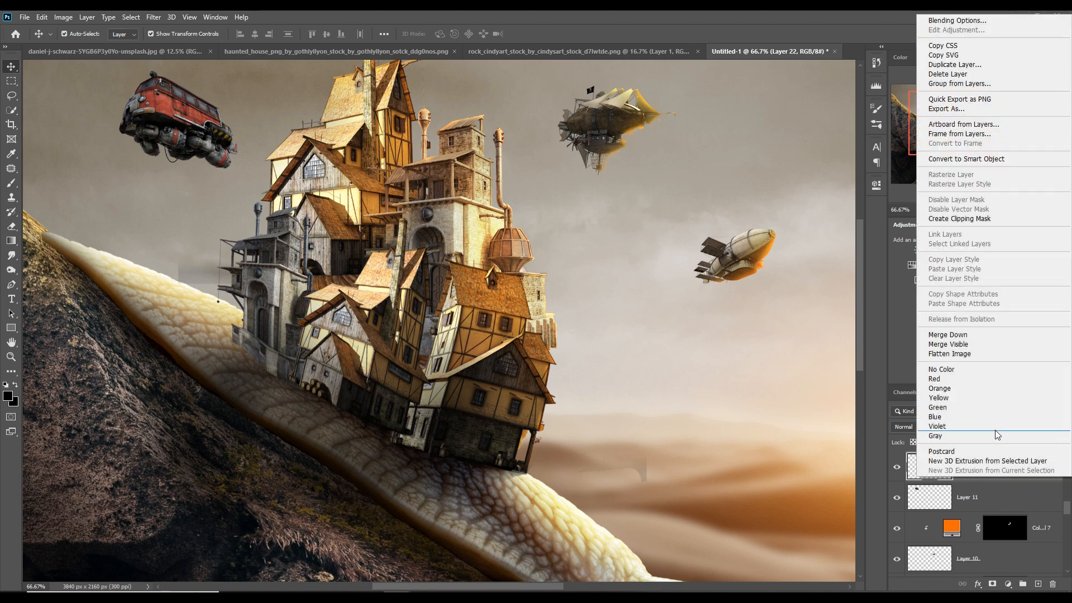
click(959, 222)
click(925, 426)
click(929, 425)
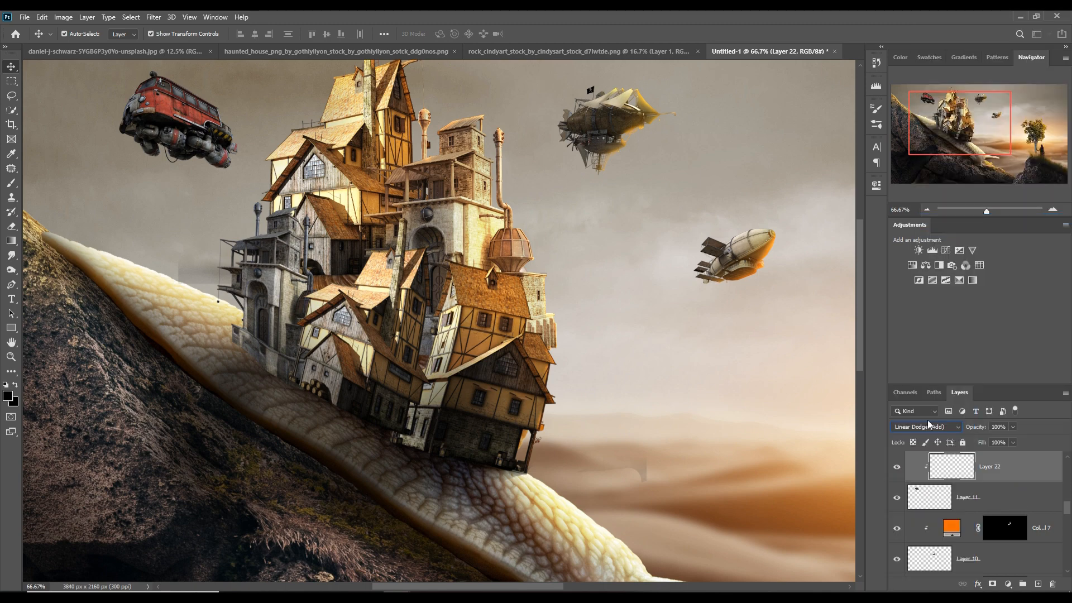
Turn the bus's clipped layer into a Solid Color fill with a saturated yellow-orange
click(1008, 584)
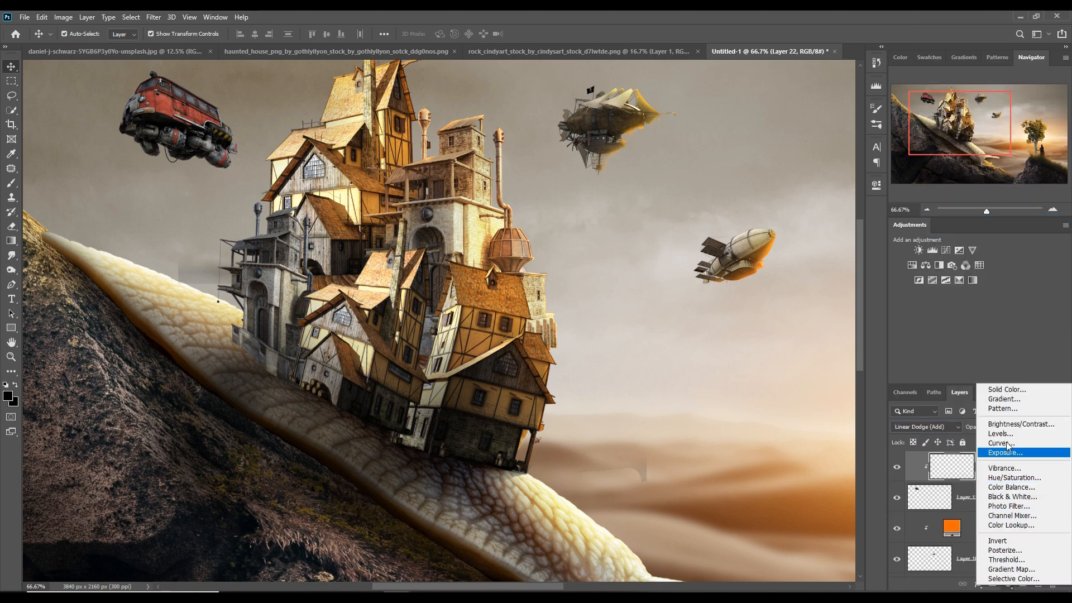
click(997, 392)
click(822, 285)
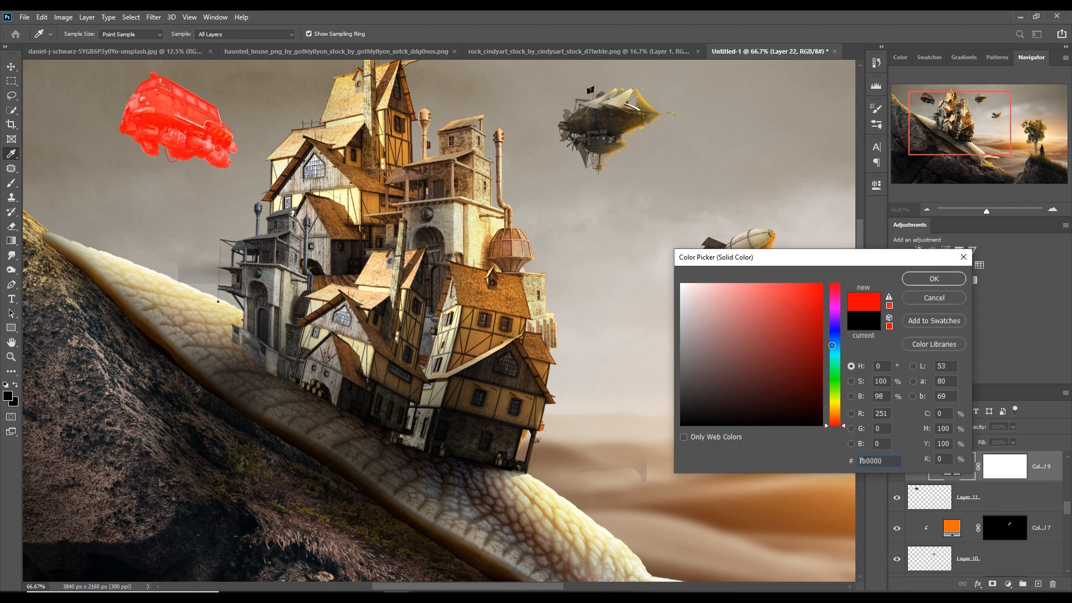
click(836, 411)
click(934, 279)
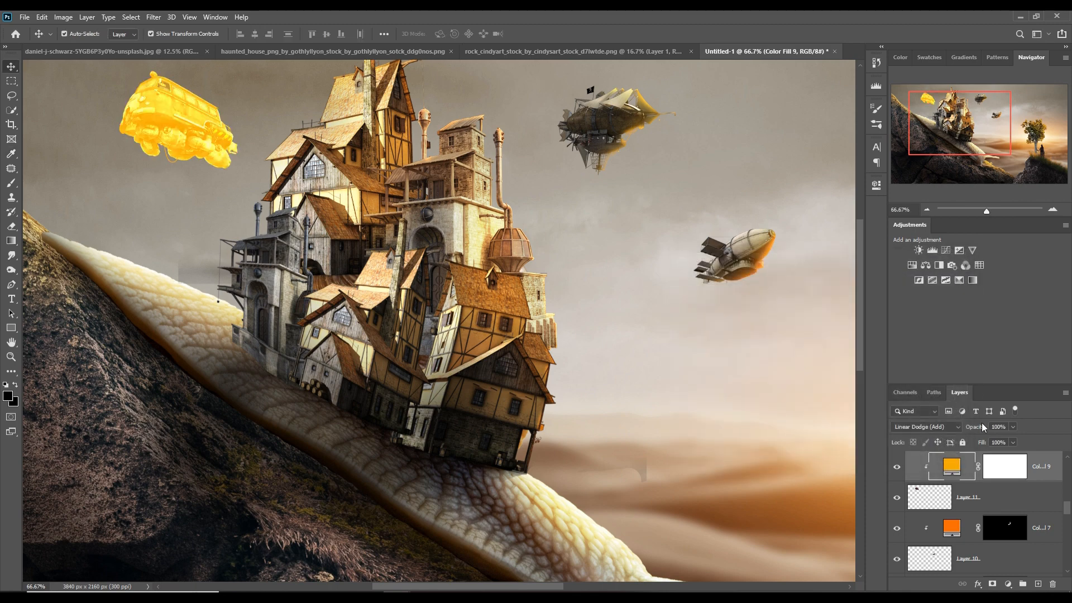
Invert the bus's fill mask and paint a light rim along the side facing the sun at 100% opacity
click(1003, 470)
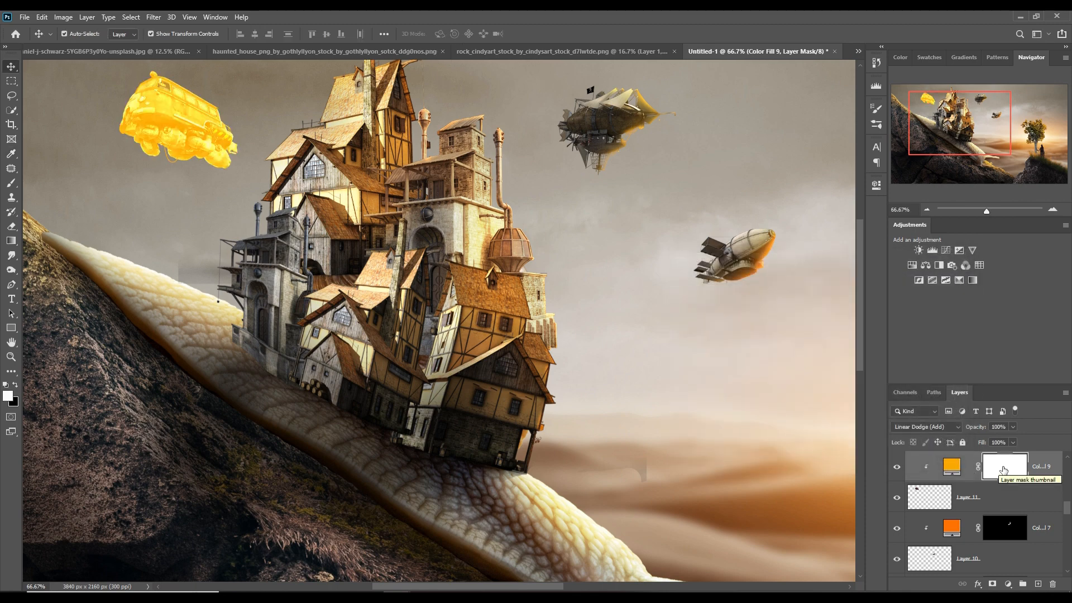
key(ctrl+i)
key(b)
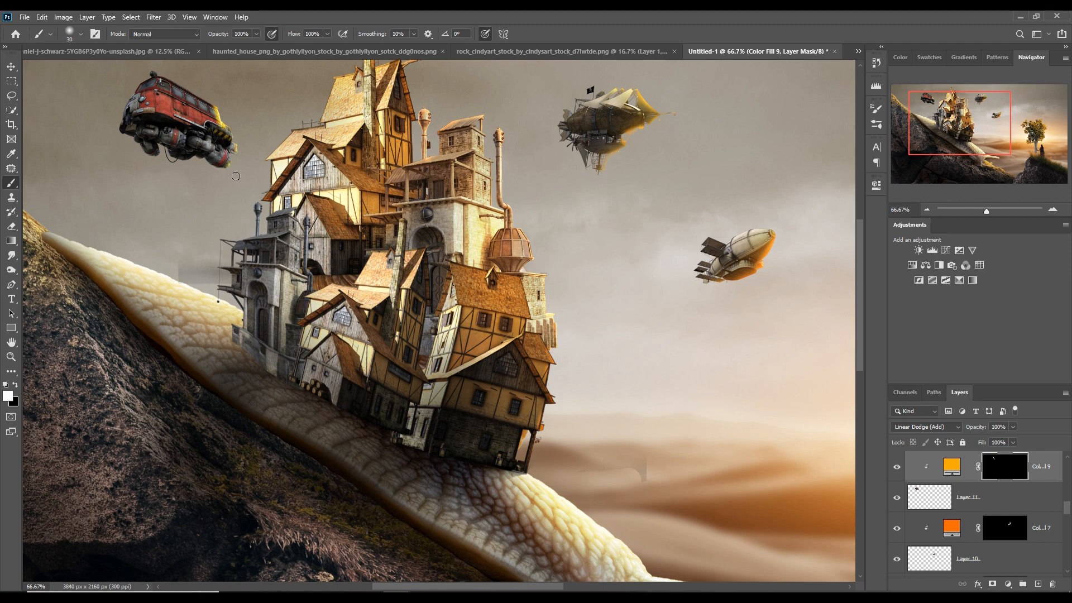
Paint a softer glow over the bus's sun-facing side on the fill mask with a size 250 brush at 12% opacity
click(257, 34)
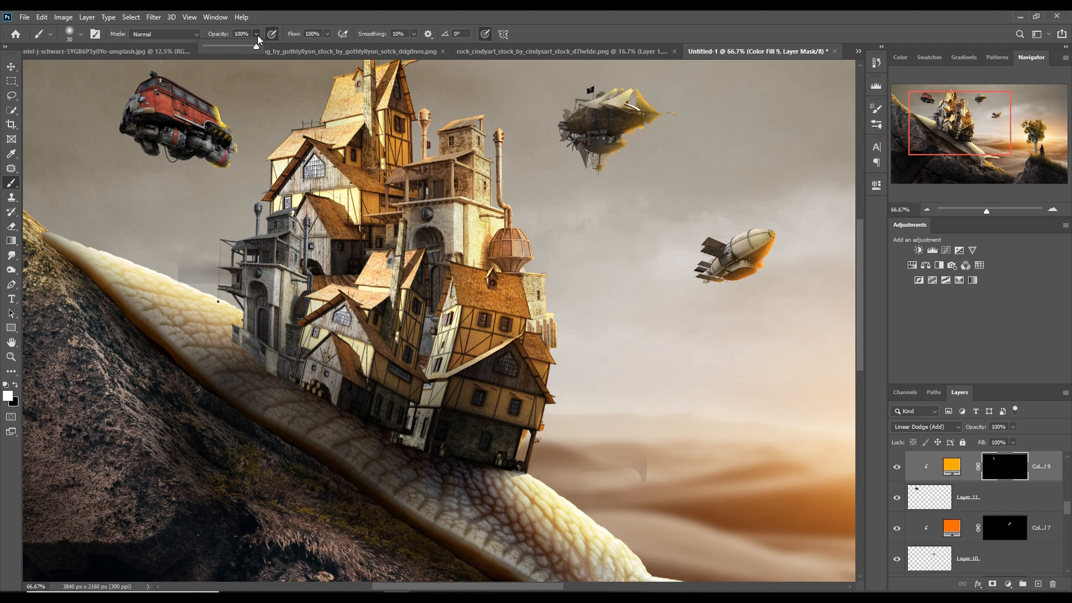
key(bracketright)
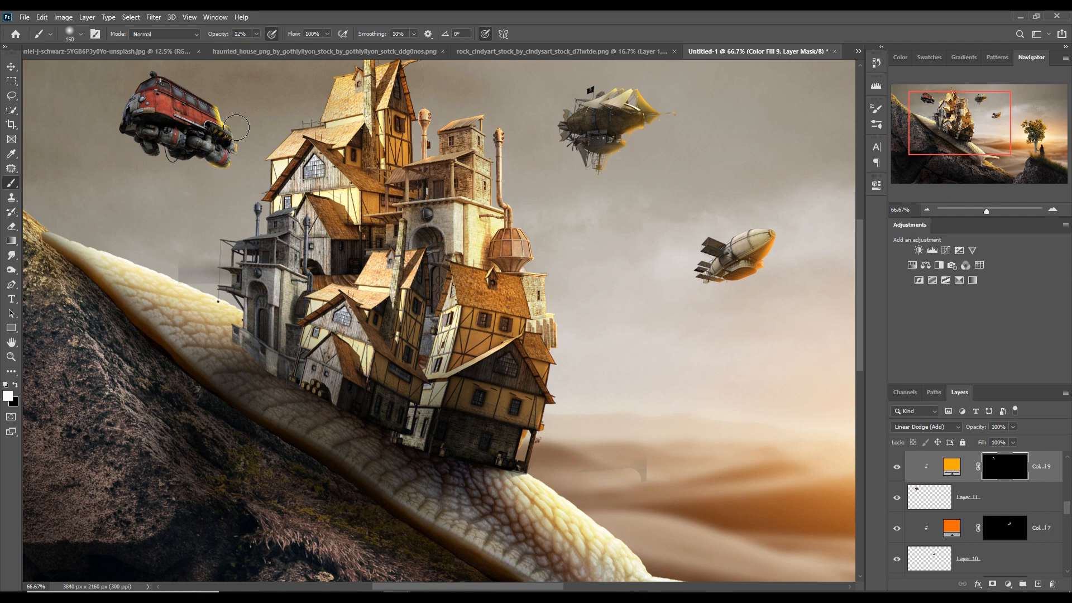
key(bracketright)
key(bracketright)
key(bracketright)
key(bracketright)
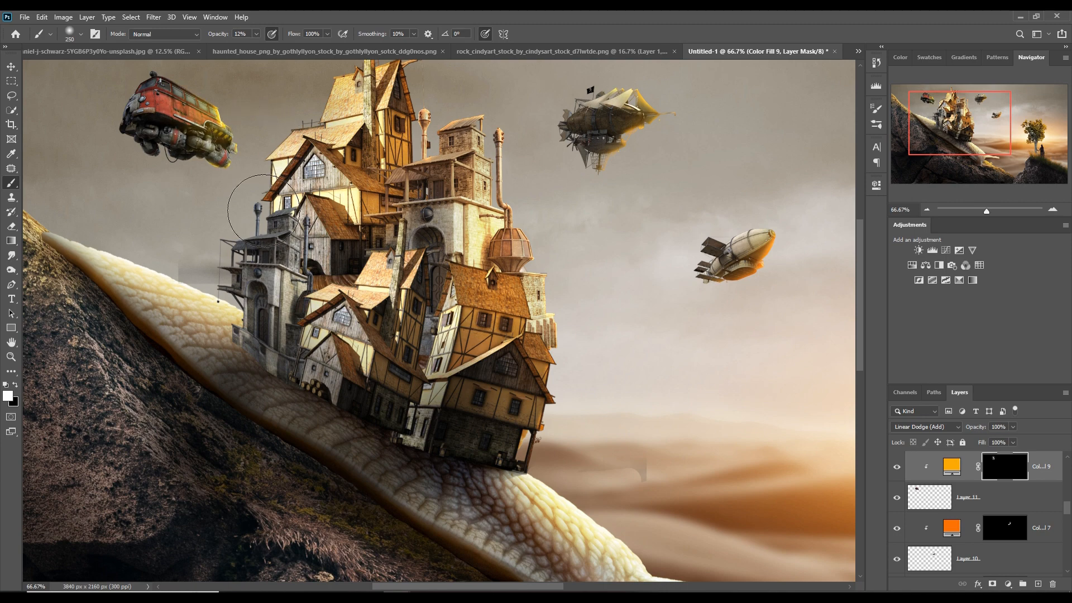
mouse_move(264, 211)
mouse_down()
mouse_move(289, 192)
mouse_move(295, 169)
mouse_up()
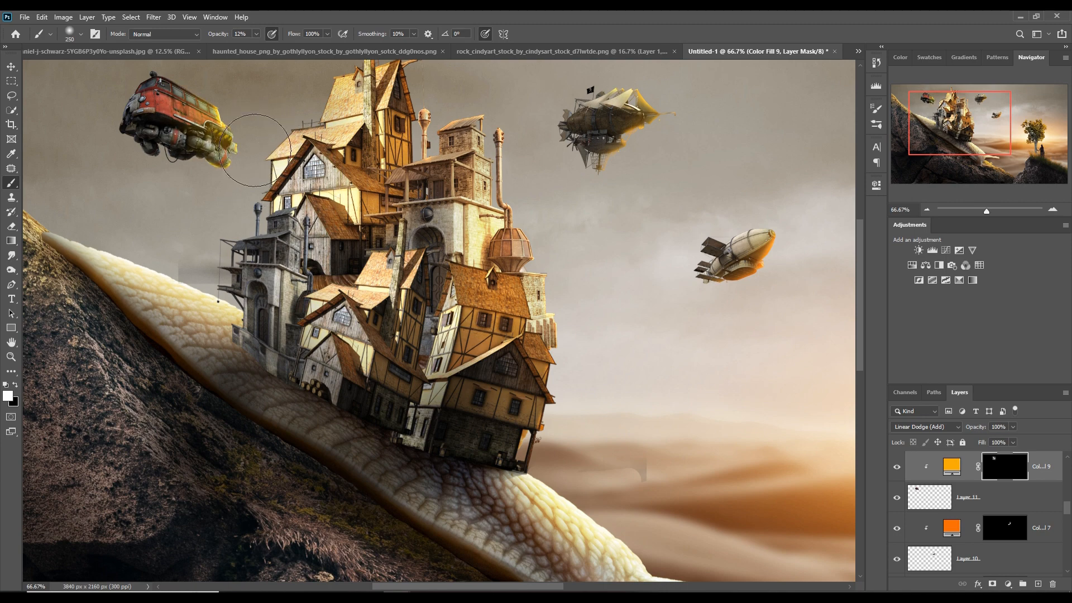
key(v)
key(ctrl+minus)
key(ctrl+minus)
key(ctrl+minus)
key(ctrl+minus)
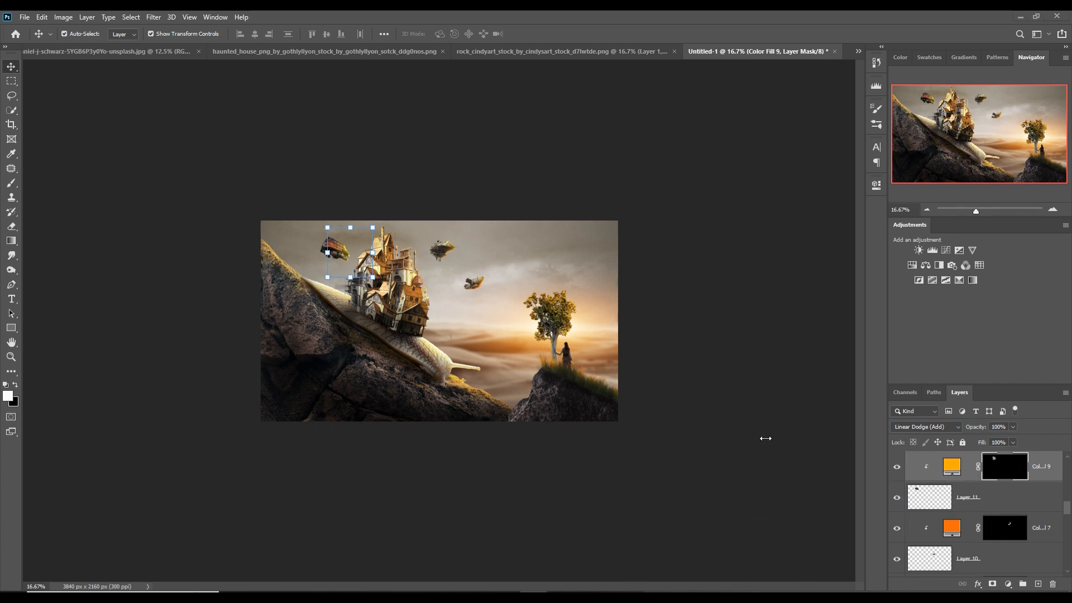
Add a new layer above Layer 18 at the top of the stack and set it to Linear Dodge (Add)
scroll(1049, 477, up, 5)
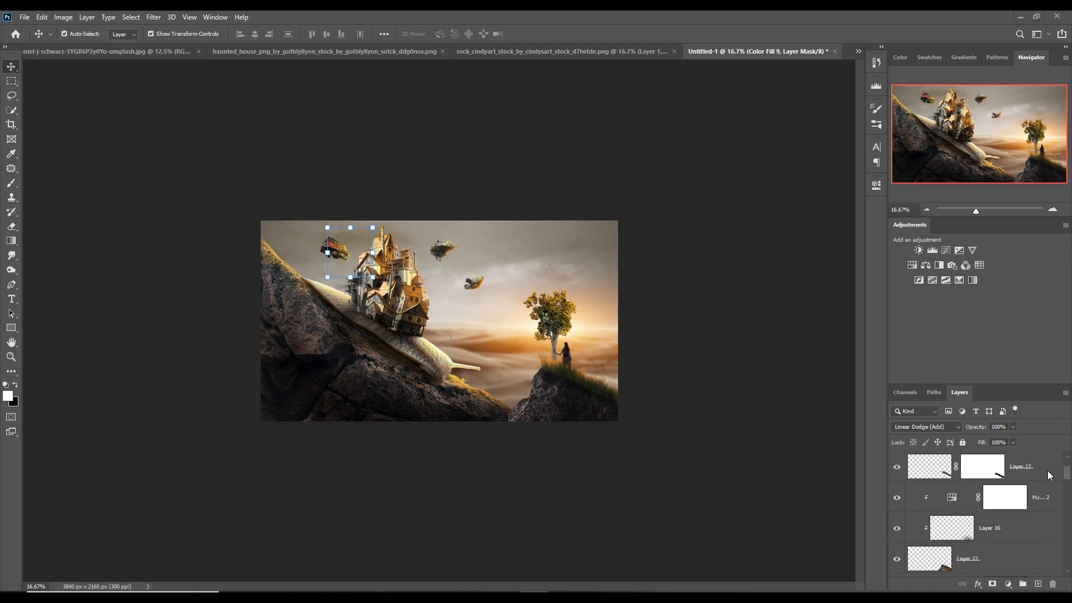
click(1021, 472)
click(1038, 583)
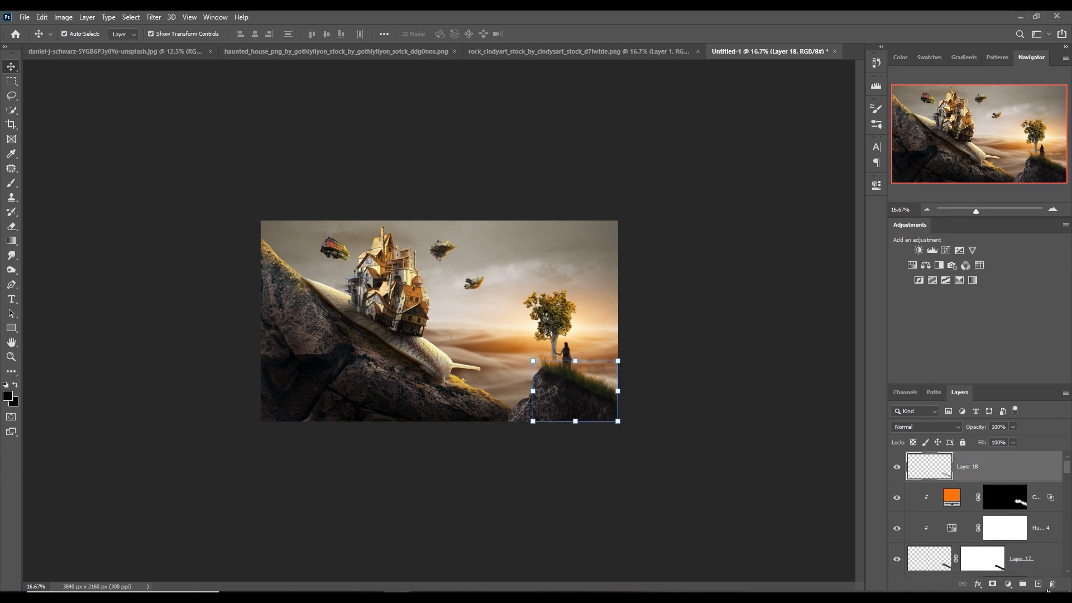
click(924, 427)
click(924, 426)
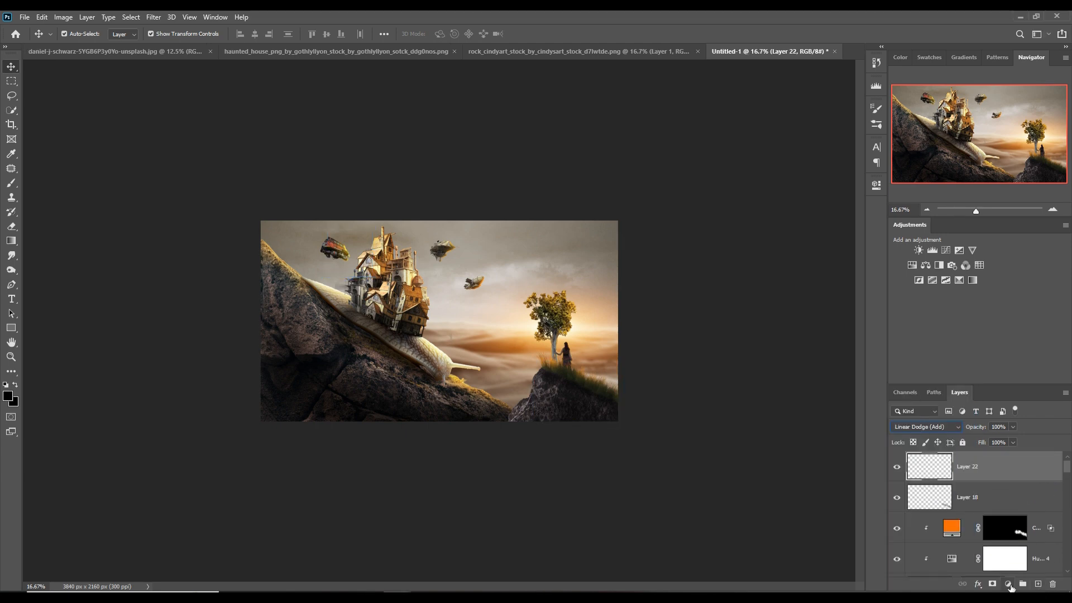
Create an orange Solid Color fill, fc7100, covering the whole scene on the top Linear Dodge (Add) layer
click(1008, 583)
click(1003, 383)
click(821, 286)
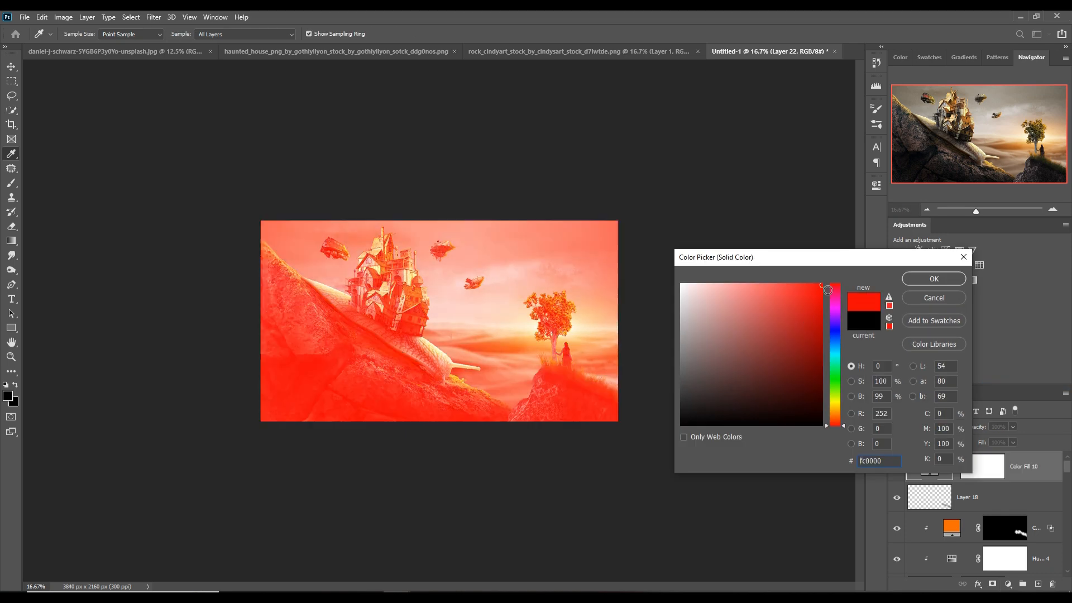
click(836, 407)
drag(836, 408, 844, 414)
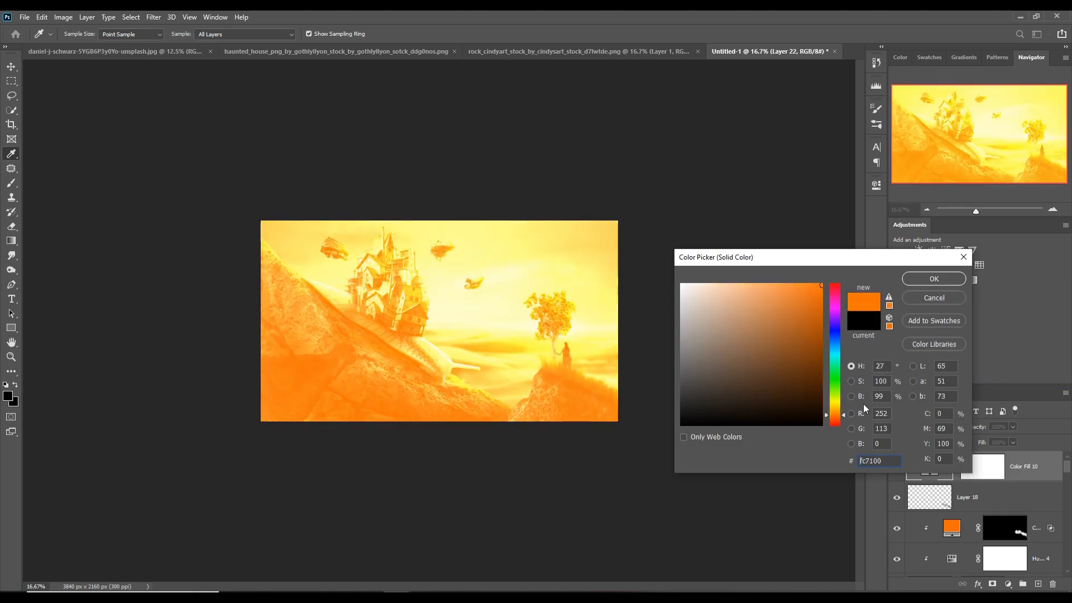
click(927, 279)
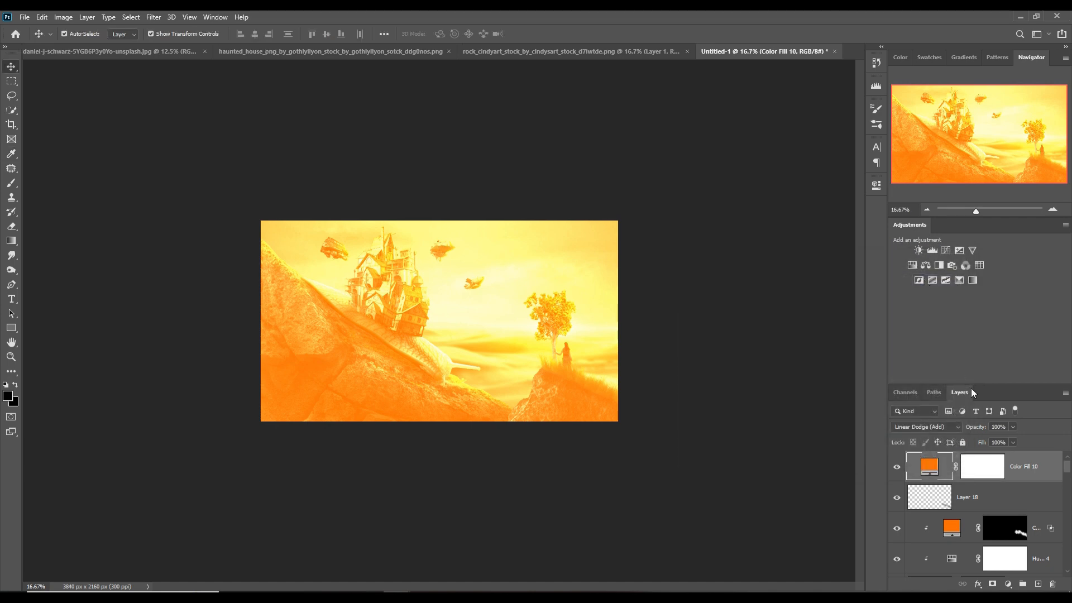
Split the orange fill's Blend If Underlying Layer shadow slider to 0 / 49, and invert the fill's mask
right_click(929, 472)
click(968, 245)
drag(695, 448, 722, 445)
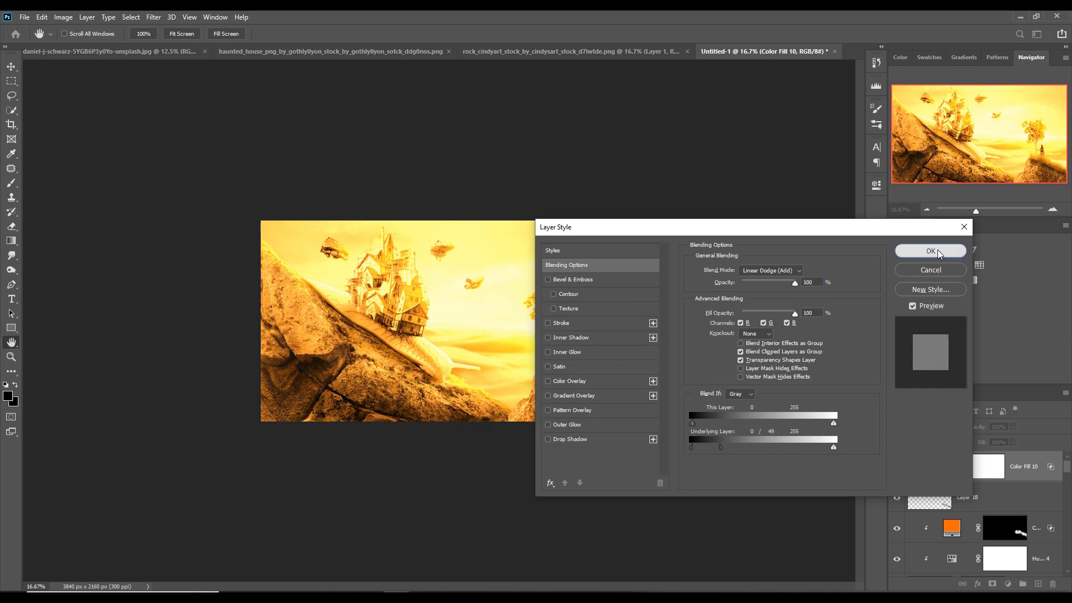
click(930, 251)
click(990, 470)
key(ctrl+i)
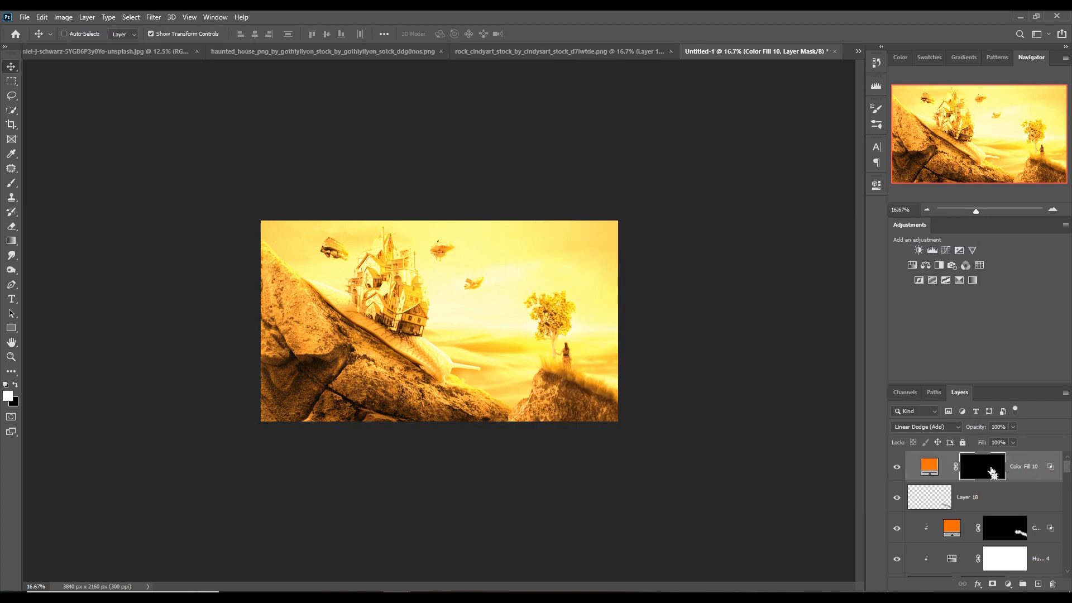
Paint white on the orange fill's mask with a size 1100 brush at 8% opacity to spread warm light across the scene
click(11, 183)
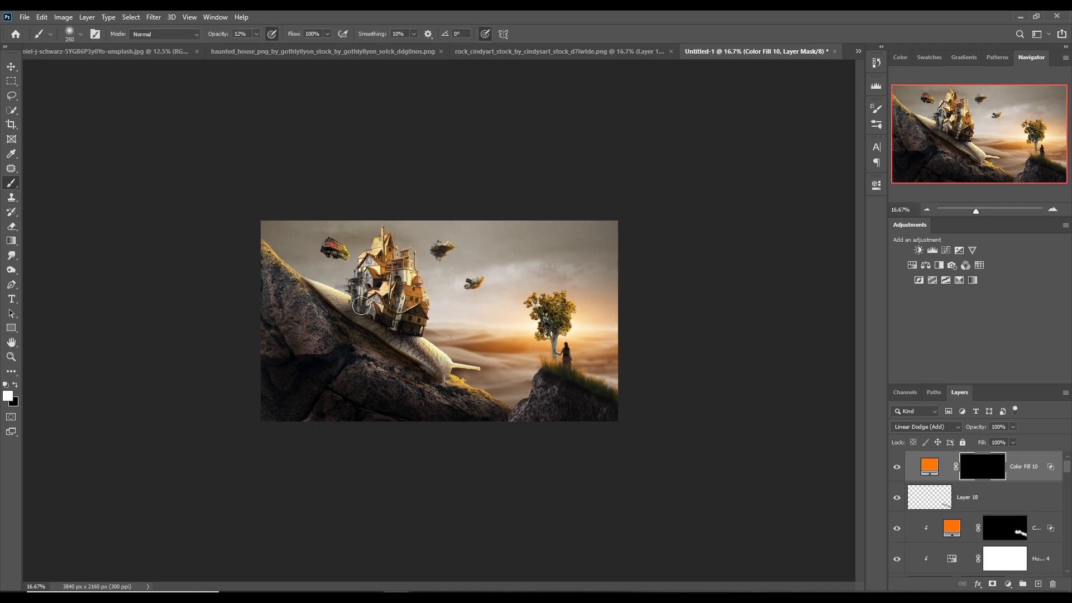
key(bracketright)
key(bracketright)
key(bracketright)
key(bracketright)
key(bracketright)
key(bracketright)
key(bracketright)
key(bracketright)
click(257, 34)
drag(257, 46, 254, 46)
mouse_move(474, 368)
mouse_down()
mouse_move(487, 392)
mouse_move(530, 377)
mouse_move(441, 355)
mouse_move(399, 359)
mouse_move(463, 352)
mouse_move(516, 366)
mouse_up()
click(16, 384)
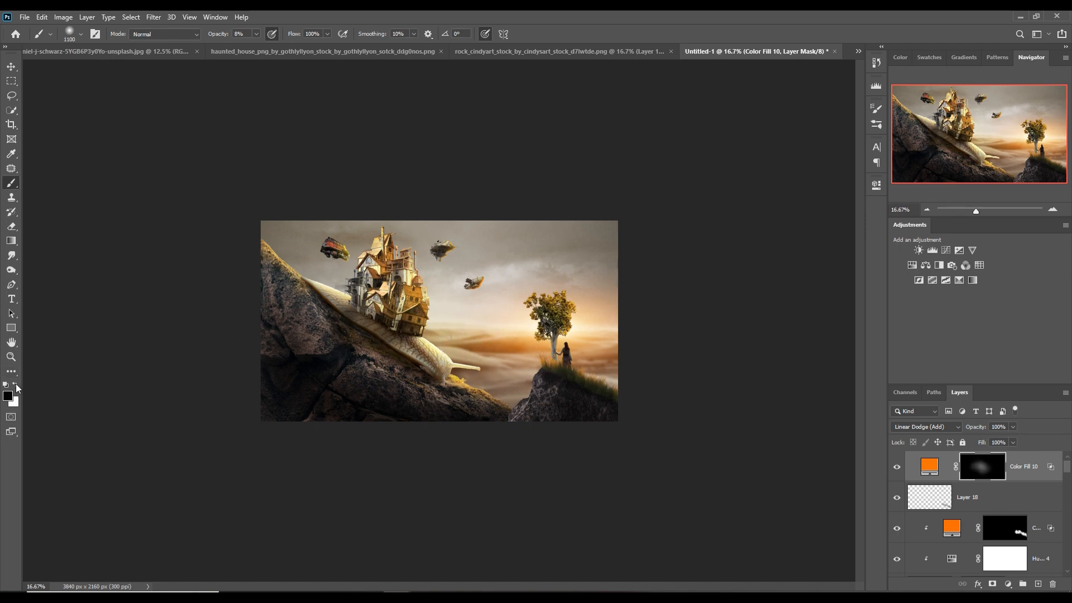
click(15, 384)
mouse_move(654, 359)
mouse_down()
mouse_move(569, 361)
mouse_move(424, 293)
mouse_move(408, 316)
mouse_move(541, 305)
mouse_move(586, 282)
mouse_move(646, 310)
mouse_move(585, 317)
mouse_move(510, 263)
mouse_move(424, 245)
mouse_move(390, 301)
mouse_move(479, 445)
mouse_move(410, 417)
mouse_move(541, 450)
mouse_move(283, 274)
mouse_up()
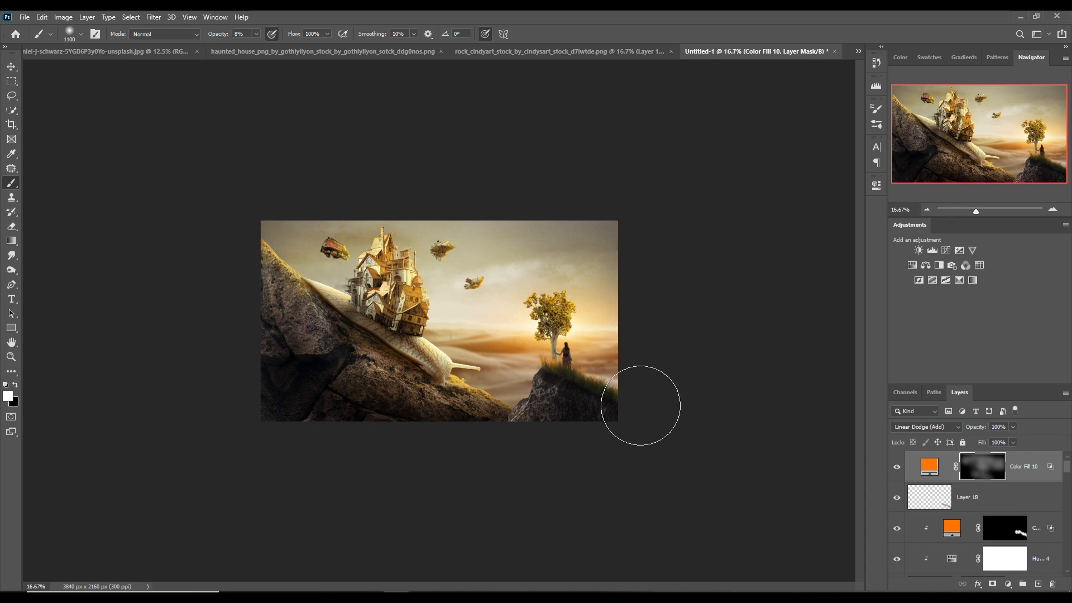
mouse_move(571, 415)
mouse_down()
mouse_move(574, 442)
mouse_move(580, 368)
mouse_move(623, 354)
mouse_up()
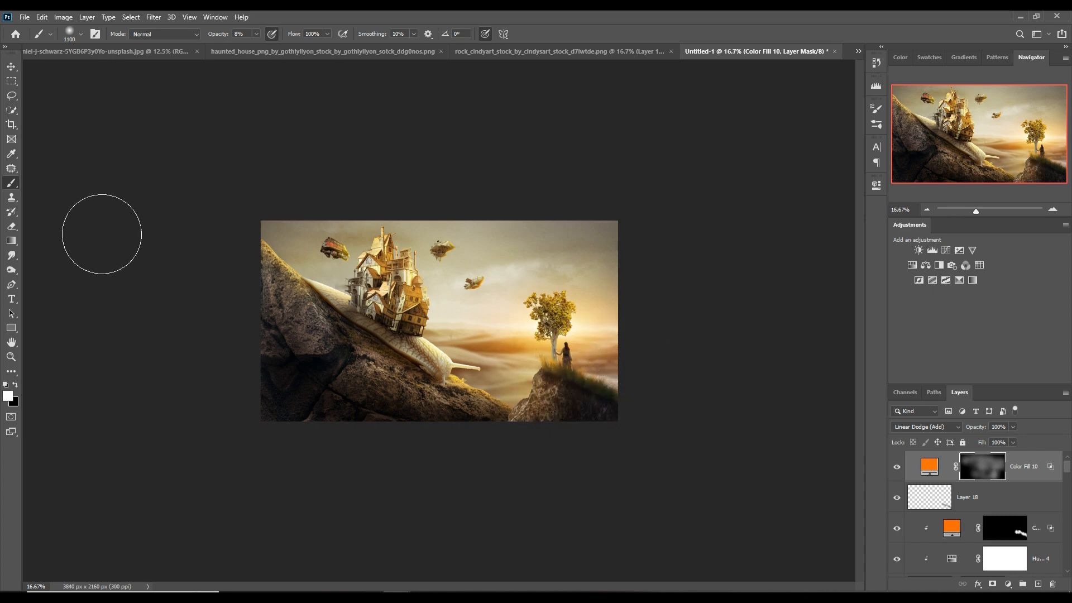
click(11, 66)
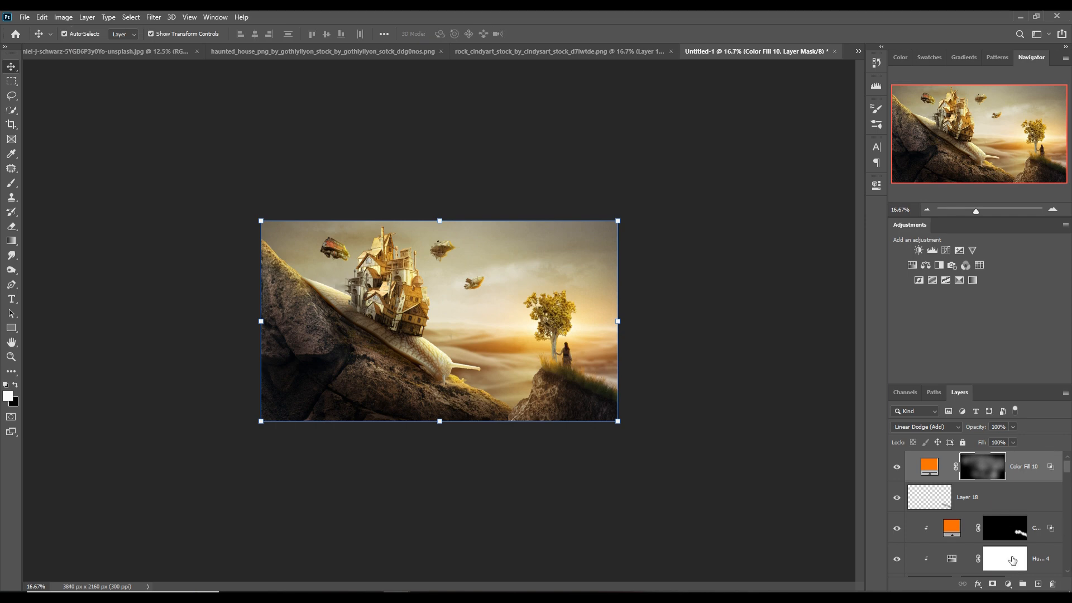
Stamp all visible layers into a new layer above Color Fill 10 and convert it to a smart object
click(1033, 479)
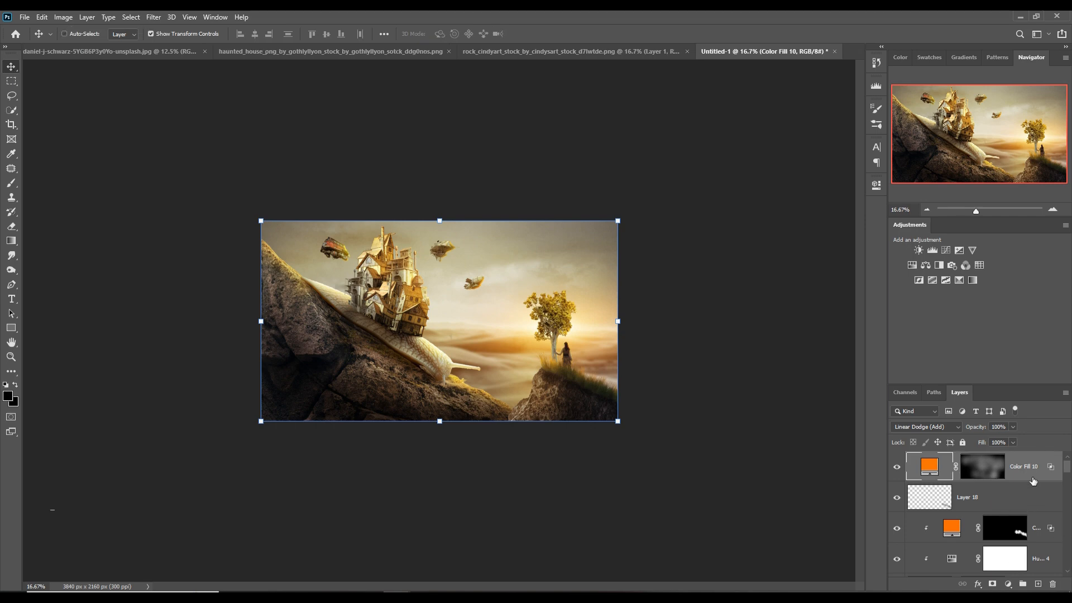
key(ctrl+shift+alt+e)
right_click(1004, 475)
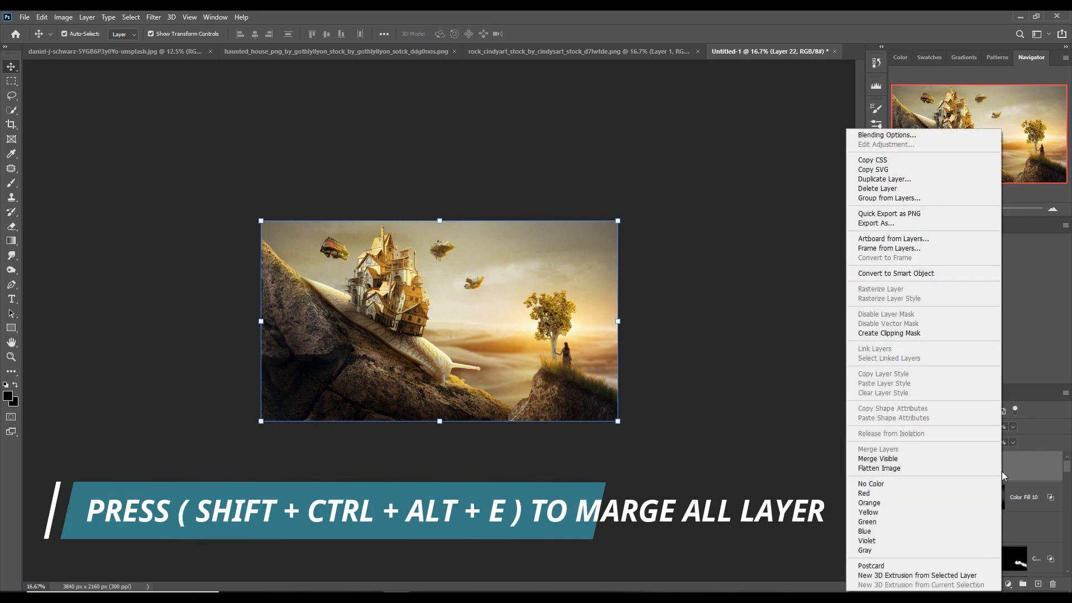
click(893, 273)
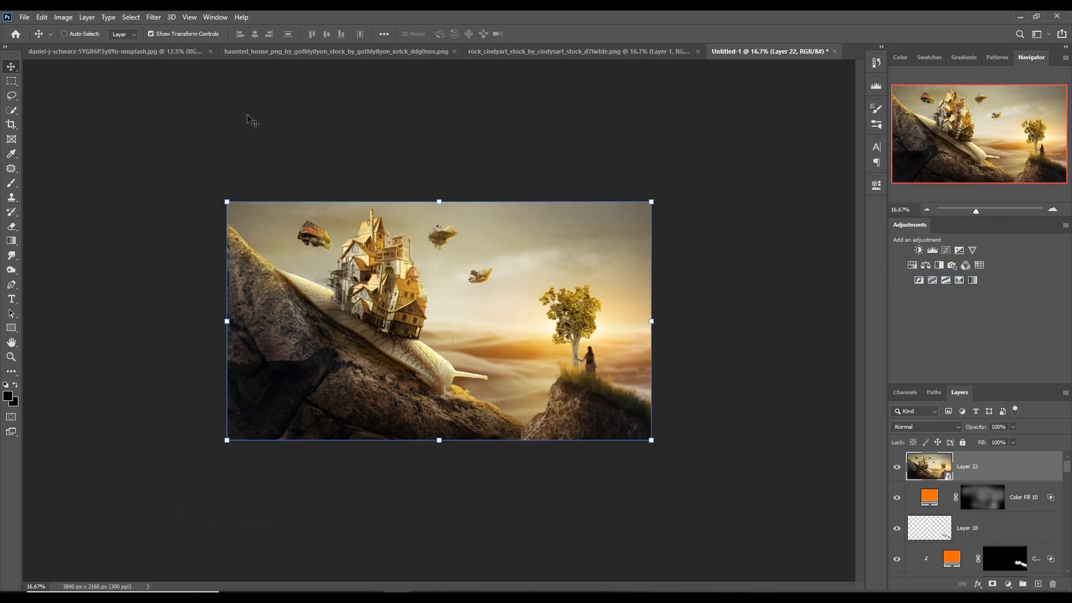
Apply the Camera Raw Filter to Layer 22, setting Exposure to +0.05 and Saturation to +9, and fine-tune the Highlights and Blacks
key(ctrl+0)
click(154, 17)
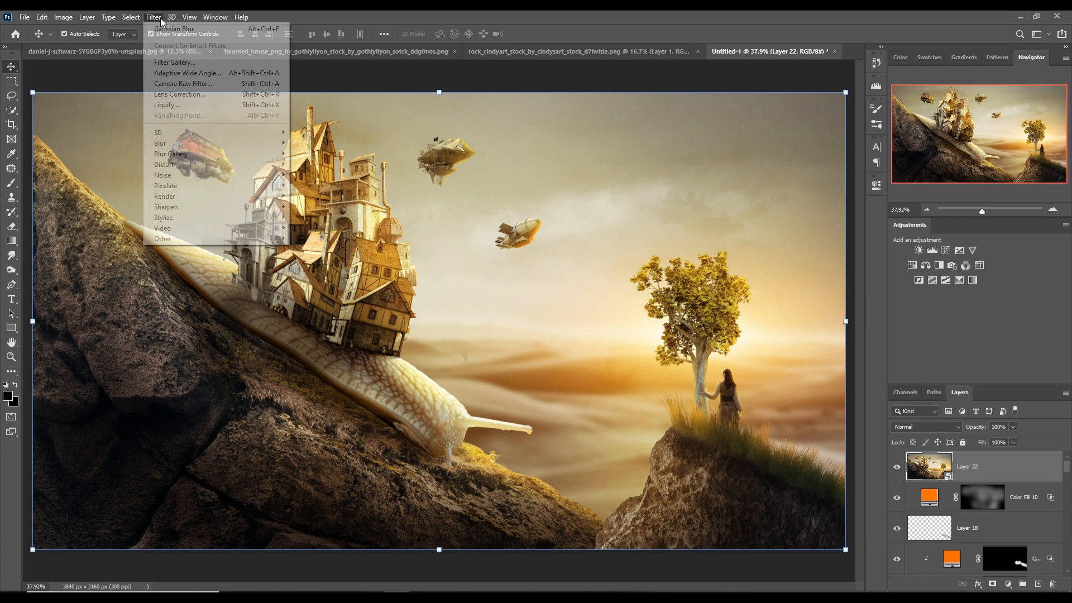
click(170, 84)
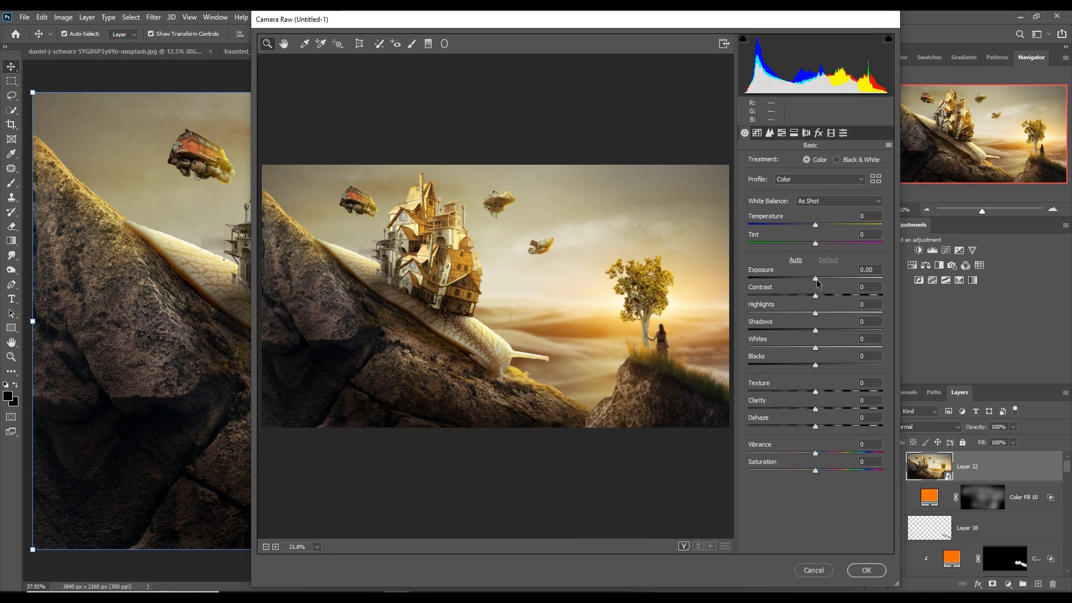
key(Up)
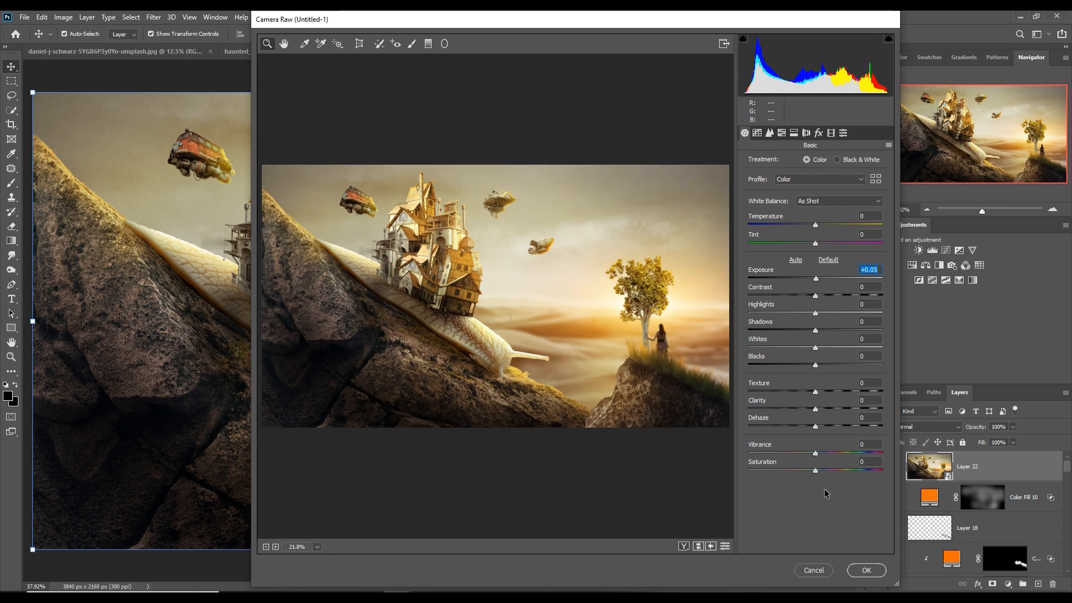
drag(817, 475, 823, 473)
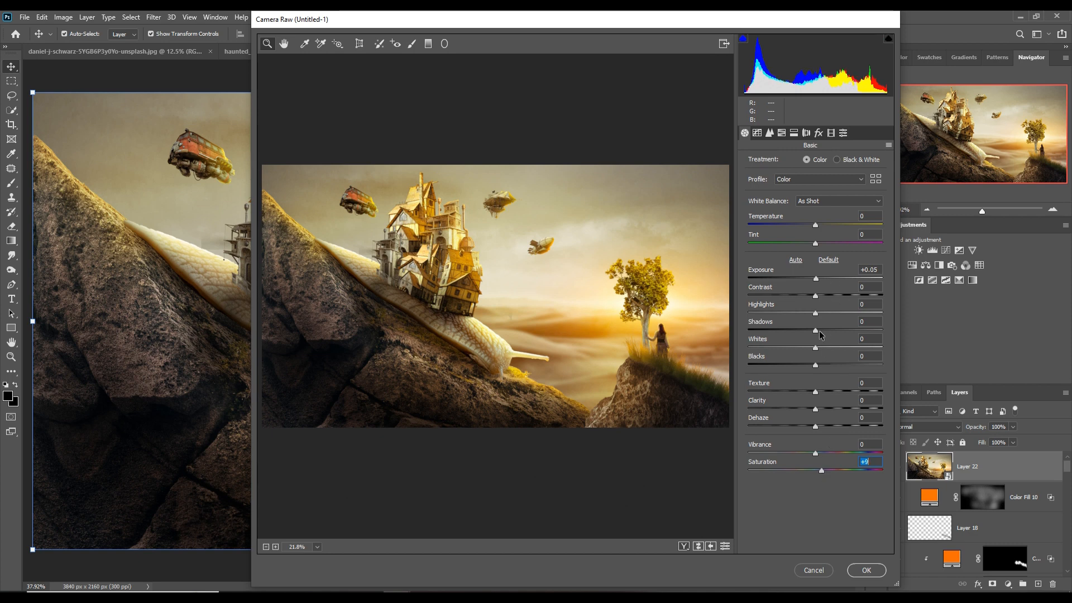
drag(816, 313, 808, 364)
Shape the parametric tone curve with Highlights -25, Lights +4, Darks -9 and Shadows +10
click(757, 133)
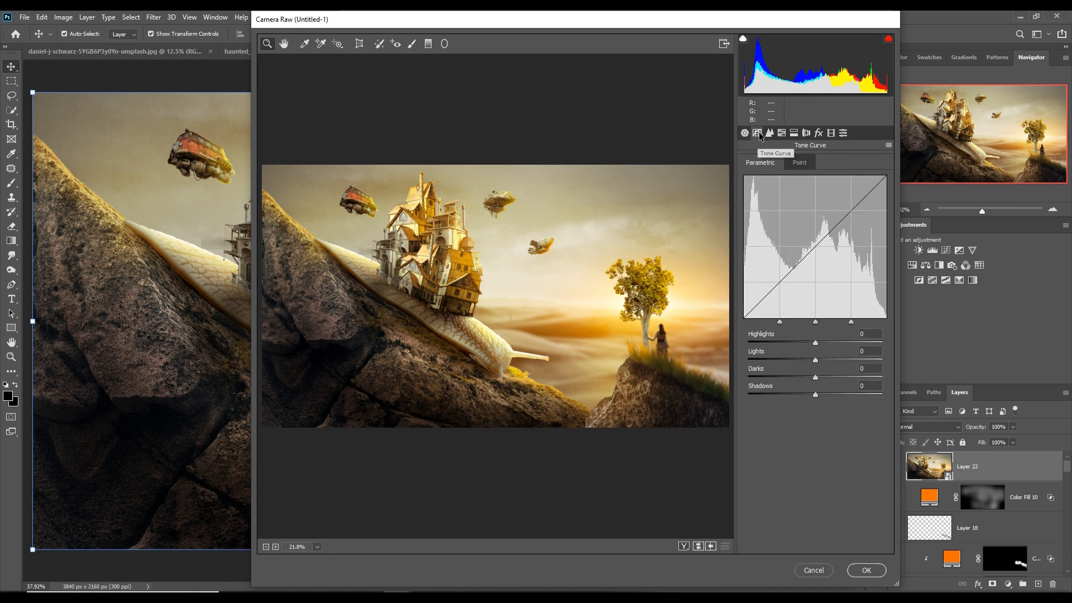
drag(816, 380, 794, 345)
click(816, 395)
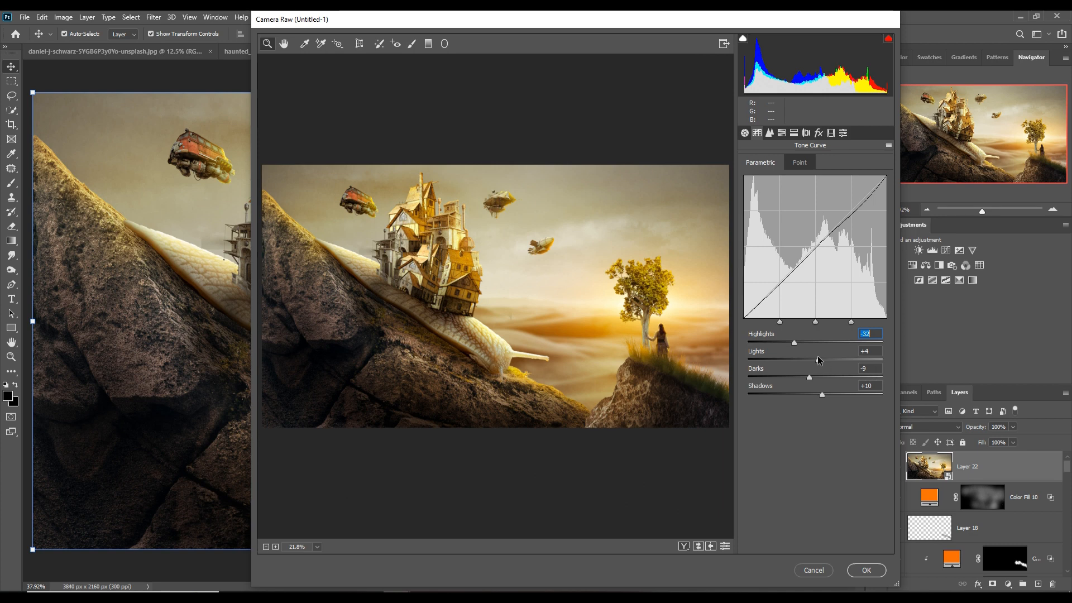
drag(796, 345, 798, 346)
drag(798, 343, 801, 343)
Split-tone the image with highlights at hue 39, saturation 8, and shadows at hue 258, saturation 8
click(769, 133)
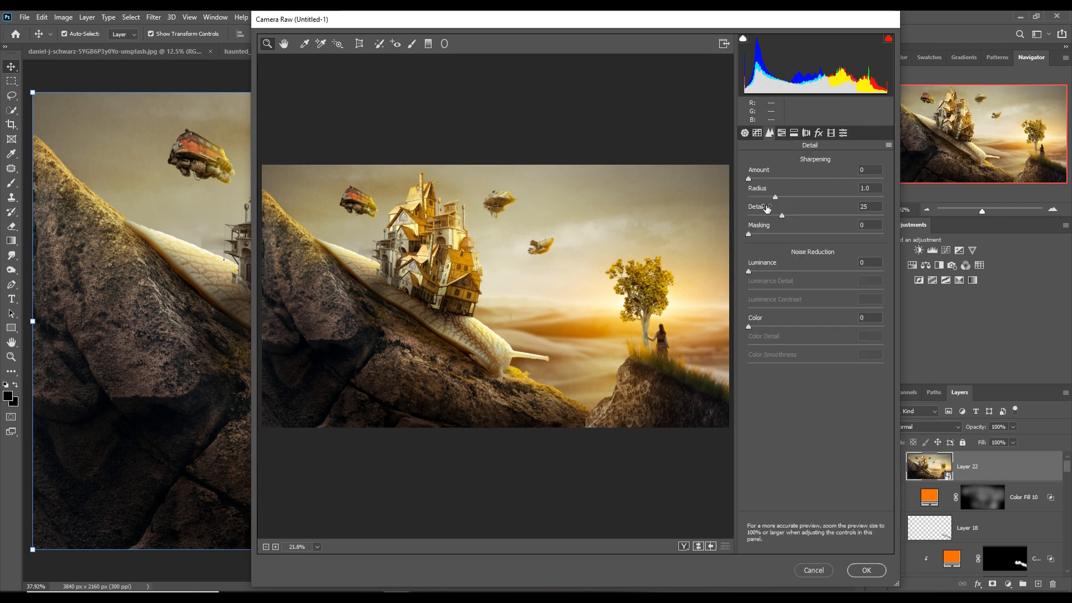
drag(750, 178, 762, 198)
click(794, 133)
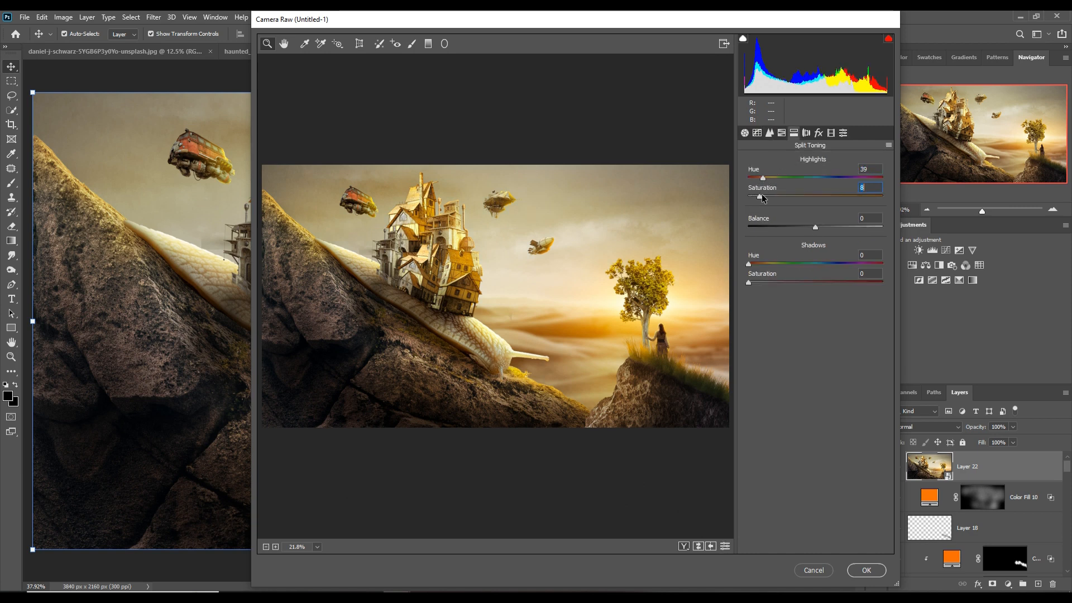
drag(751, 268, 747, 267)
drag(749, 269, 845, 276)
mouse_move(749, 286)
mouse_down()
mouse_move(774, 283)
mouse_move(760, 286)
mouse_up()
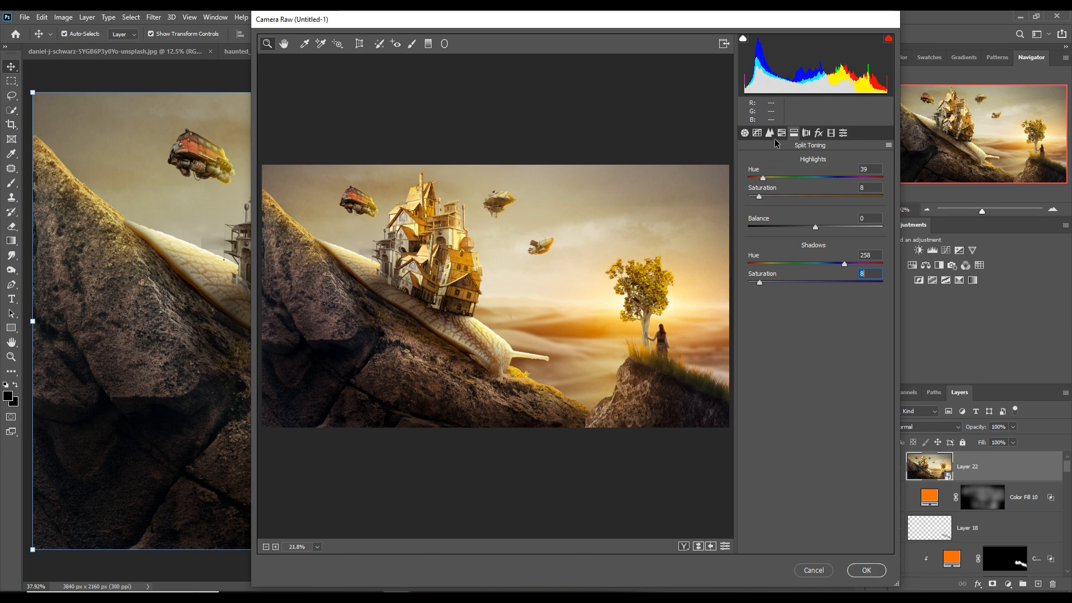
Set the parametric tone curve's Shadows to +33 and Darks to -23, and apply the Camera Raw grade
click(757, 133)
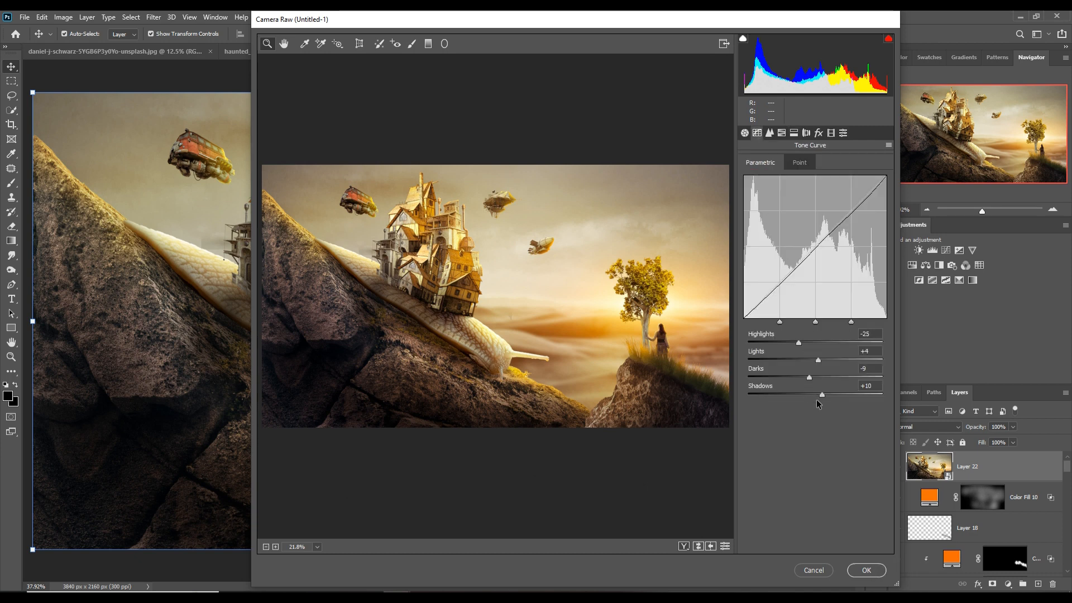
mouse_move(816, 394)
mouse_down()
mouse_move(845, 395)
mouse_move(801, 379)
mouse_up()
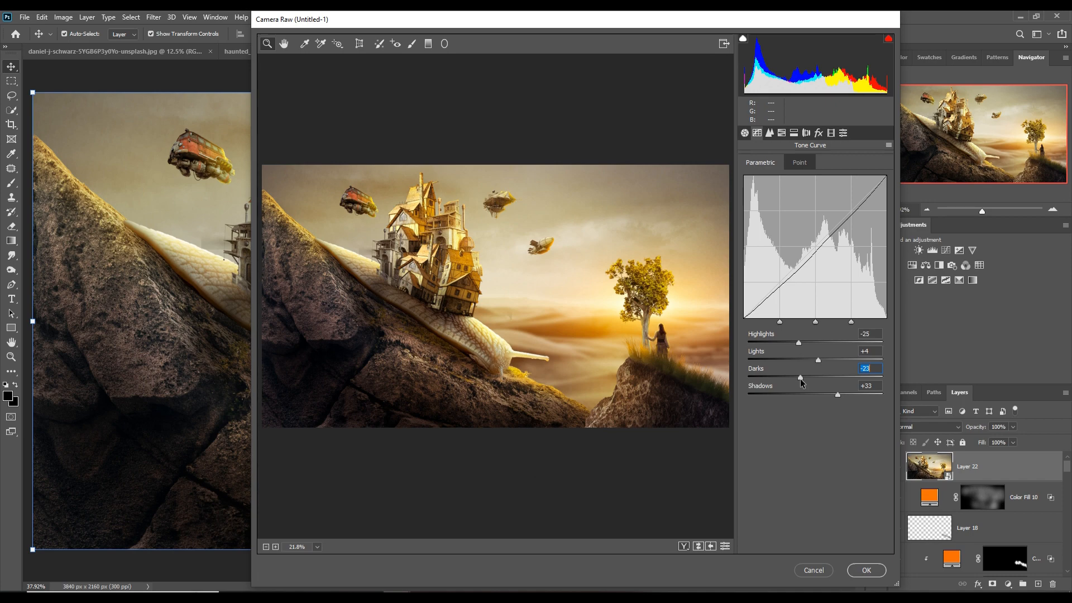
click(858, 571)
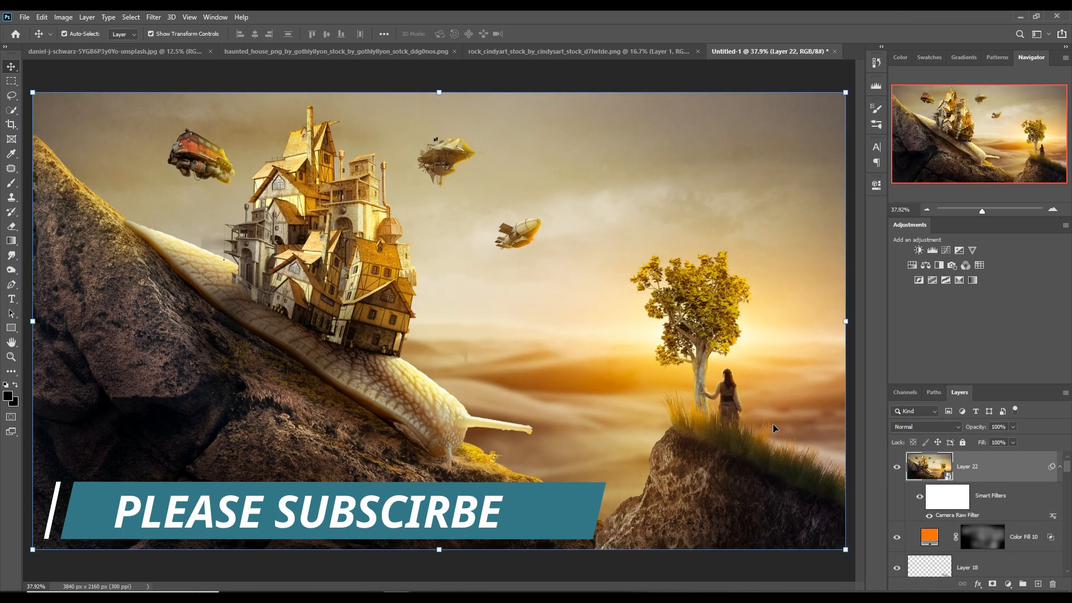